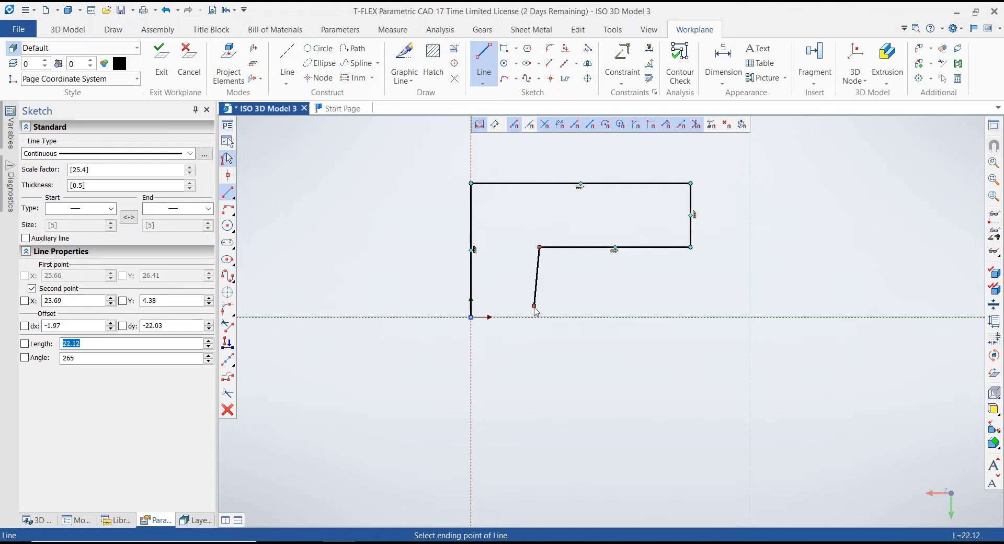
# - Close the L-shaped profile with a vertical line down to the horizontal axis and a horizontal line back to the origin
pyautogui.click(539, 317)
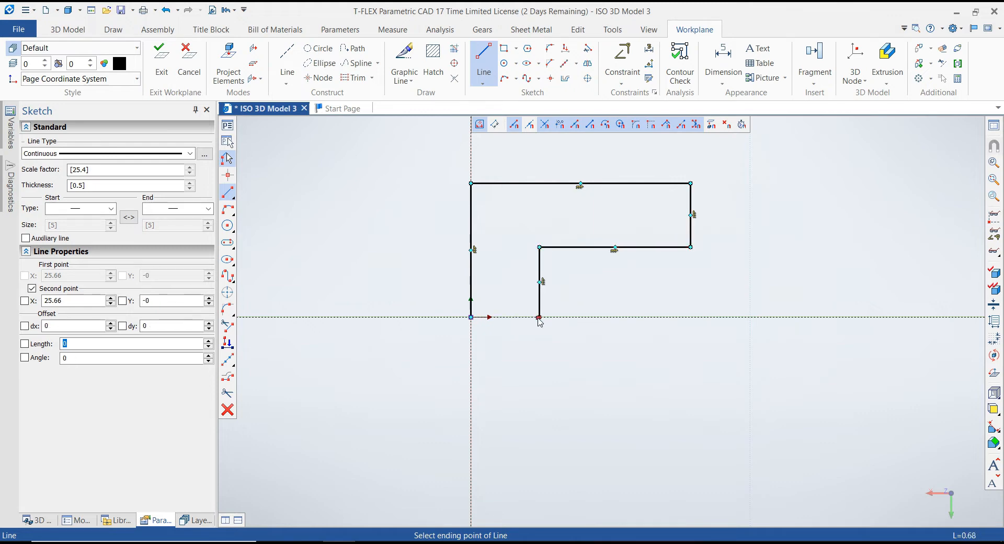
pyautogui.click(470, 317)
pyautogui.rightClick(569, 386)
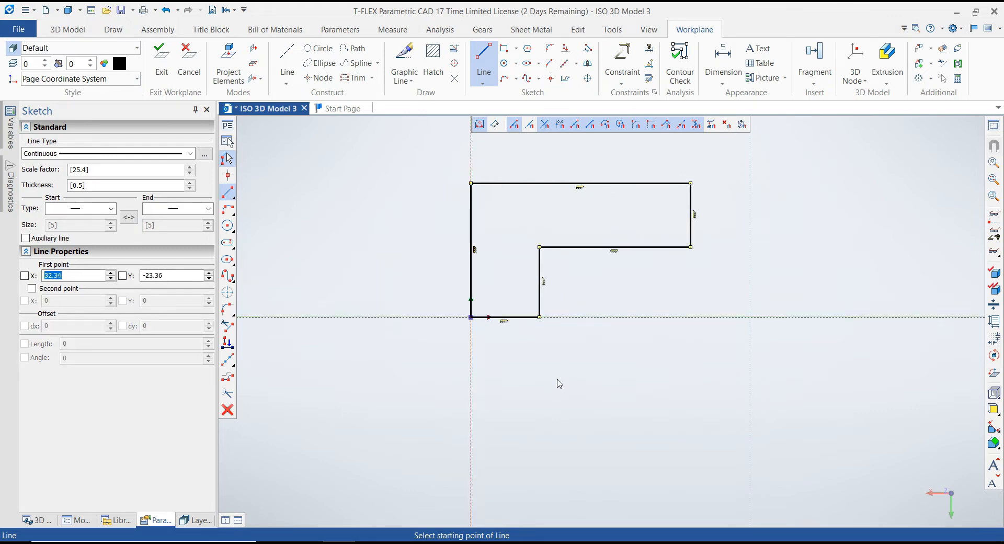
pyautogui.rightClick(558, 379)
# - Dimension the profile's overall height between its bottom and top edges and set it to 50
pyautogui.scroll(-3, 557, 379)
pyautogui.scroll(5, 625, 286)
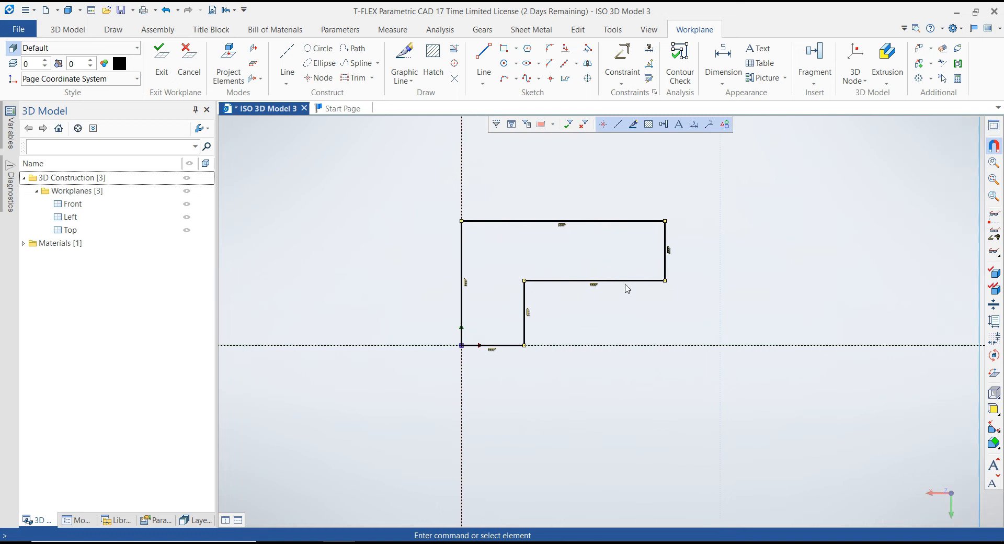
pyautogui.rightClick(593, 175)
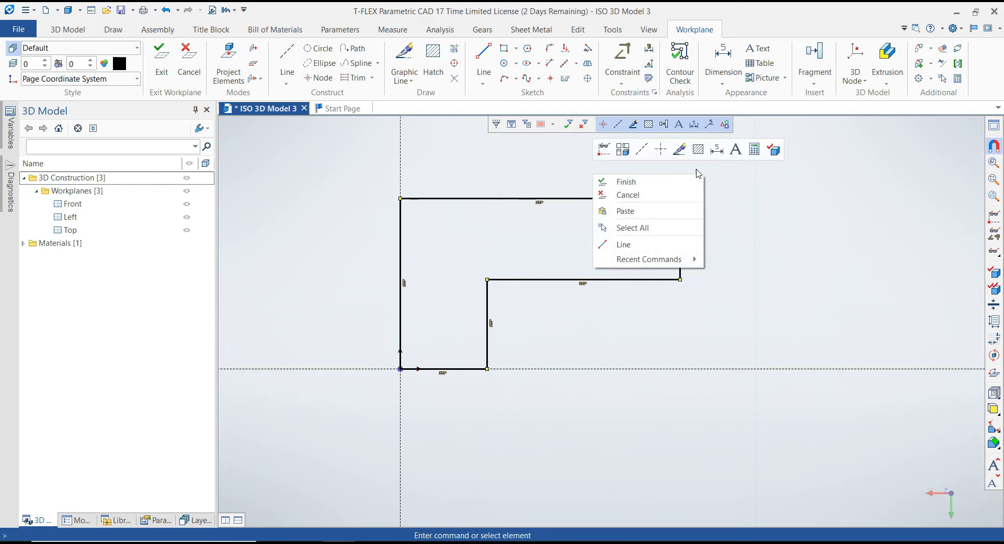
pyautogui.click(722, 157)
pyautogui.press('d')
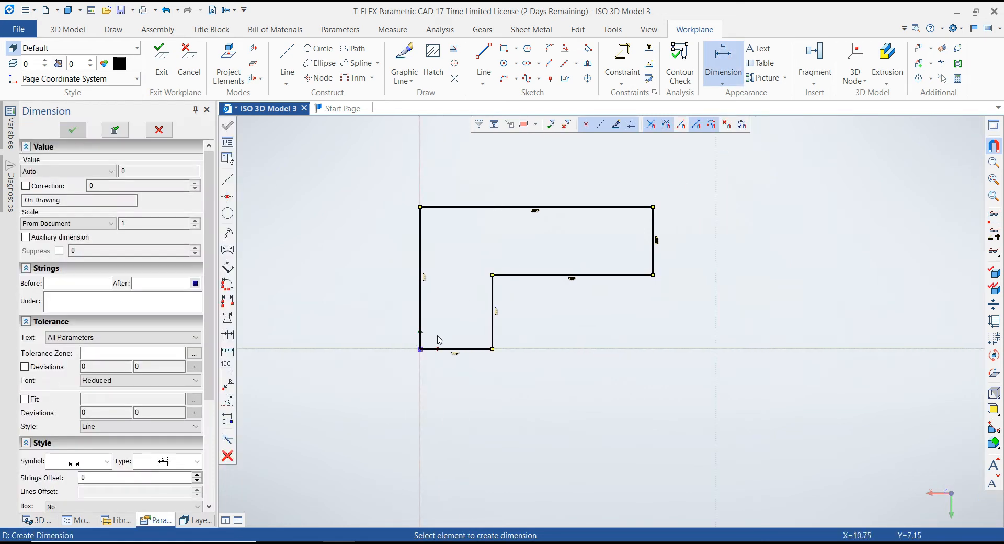
pyautogui.click(437, 350)
pyautogui.click(444, 208)
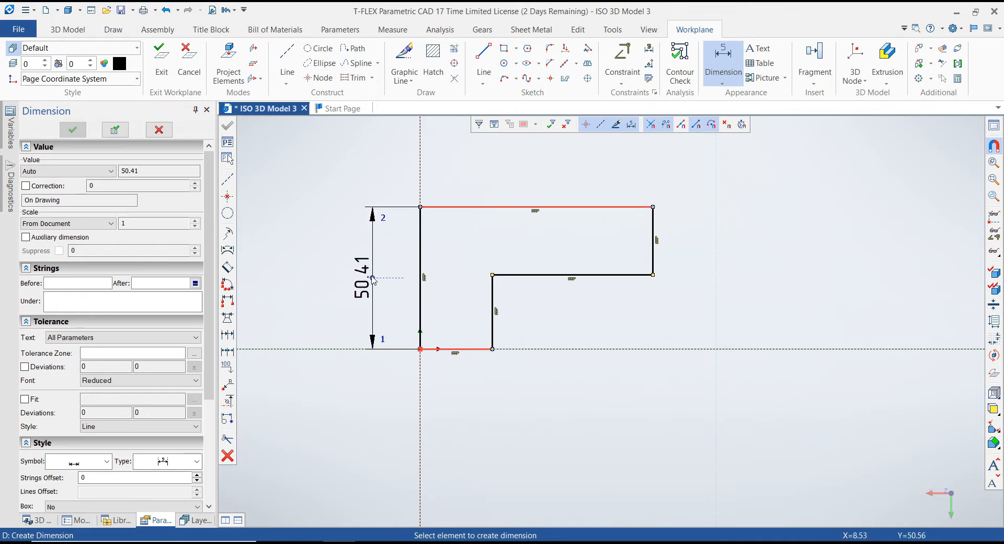
pyautogui.click(346, 278)
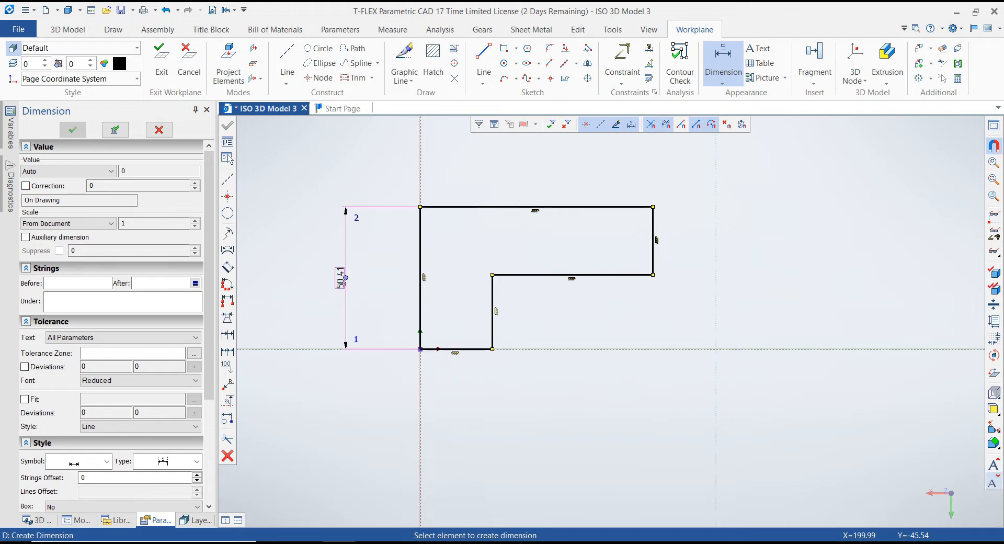
pyautogui.doubleClick(341, 286)
pyautogui.press('Return')
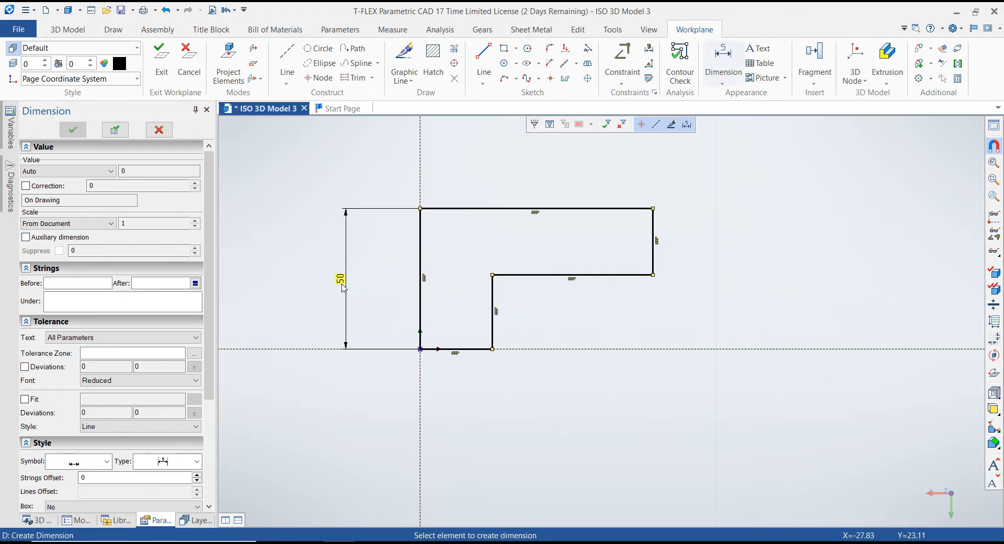
# - Dimension the profile's overall width between its outermost vertical edges and set it to 83
pyautogui.click(652, 230)
pyautogui.scroll(-1, 535, 264)
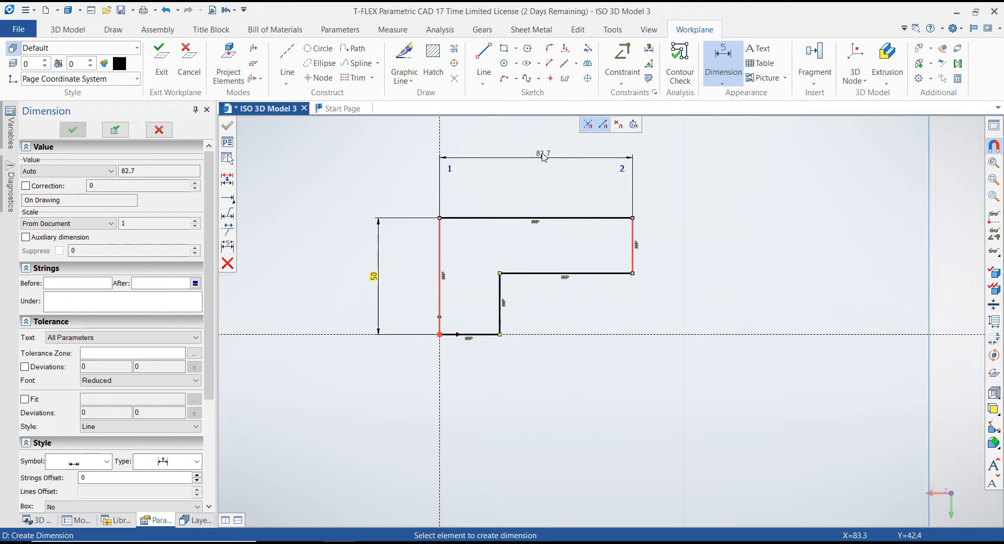
pyautogui.click(545, 151)
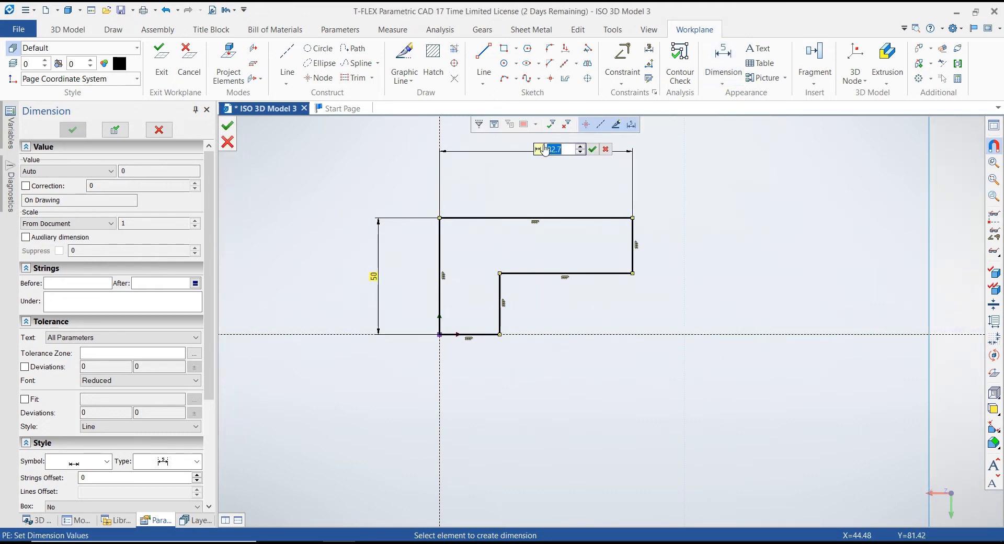
pyautogui.write('83')
pyautogui.press('Return')
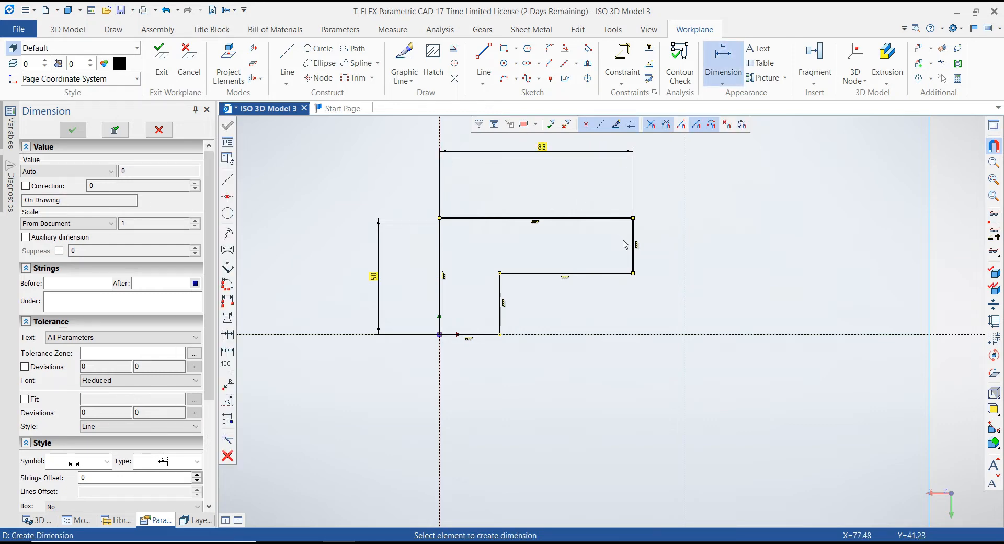
# - Dimension the horizontal arm's height between its two long edges and set it to 25
pyautogui.click(625, 225)
pyautogui.click(622, 277)
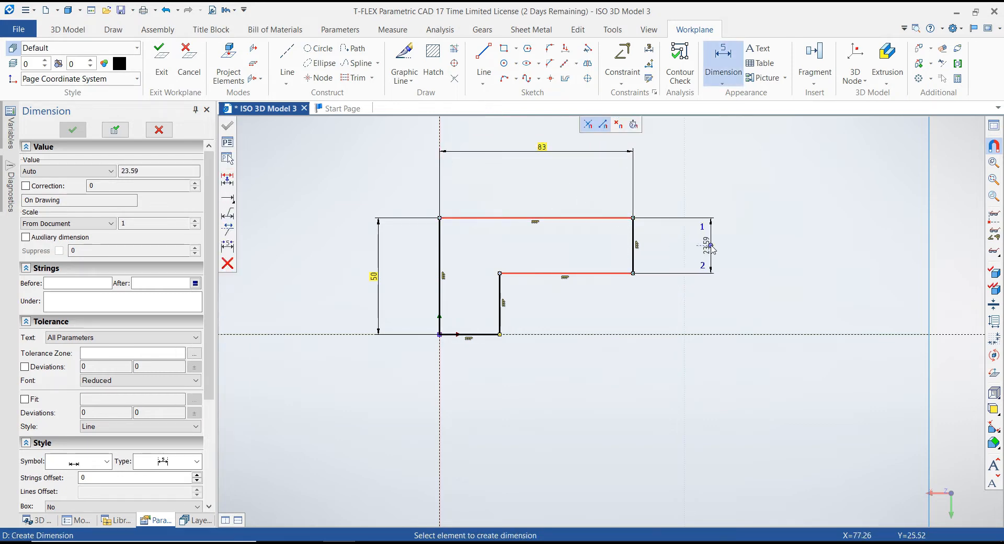
pyautogui.click(706, 249)
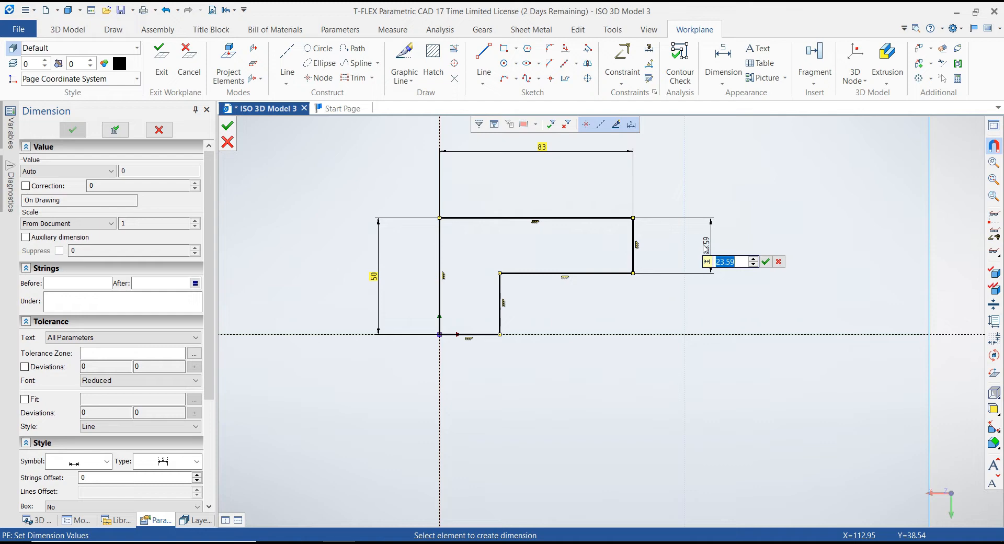
pyautogui.press('Return')
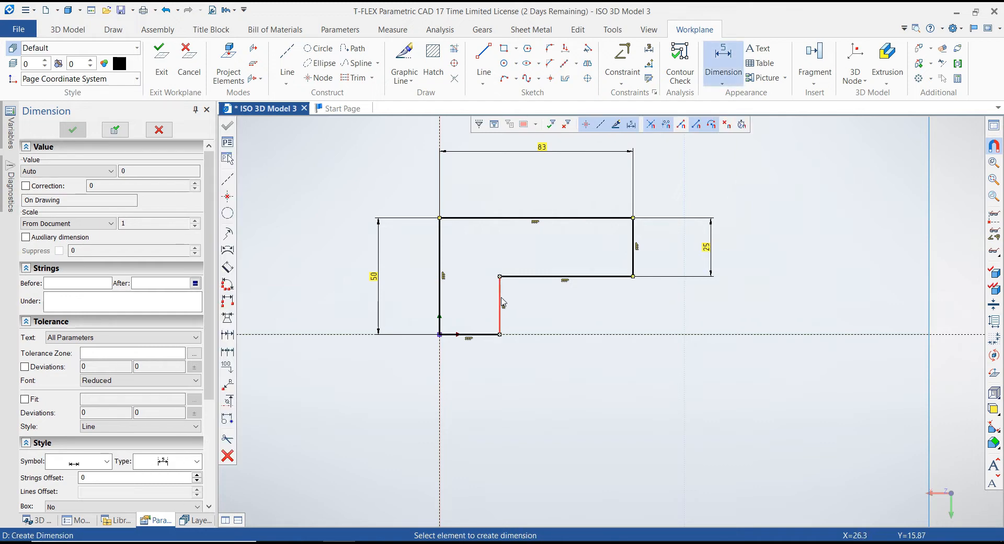
# - Dimension the width of the profile's lower leg, set it to 21.25, and finish dimensioning
pyautogui.click(441, 305)
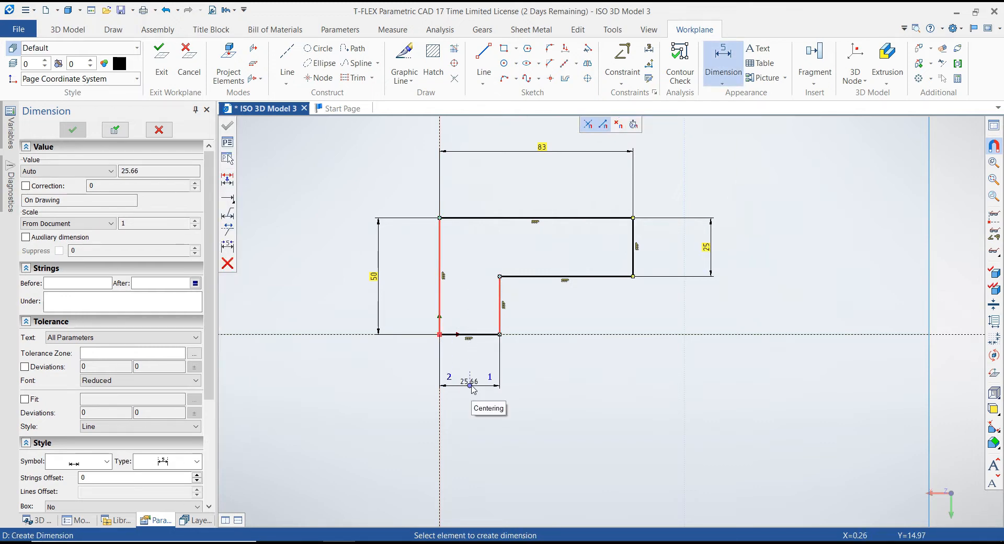
pyautogui.click(473, 383)
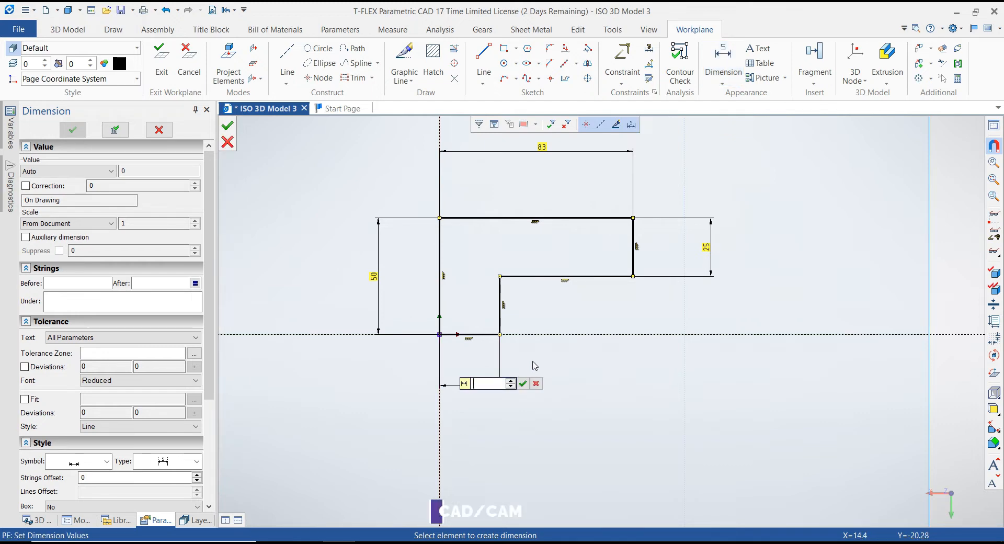
pyautogui.write('21.25')
pyautogui.press('Return')
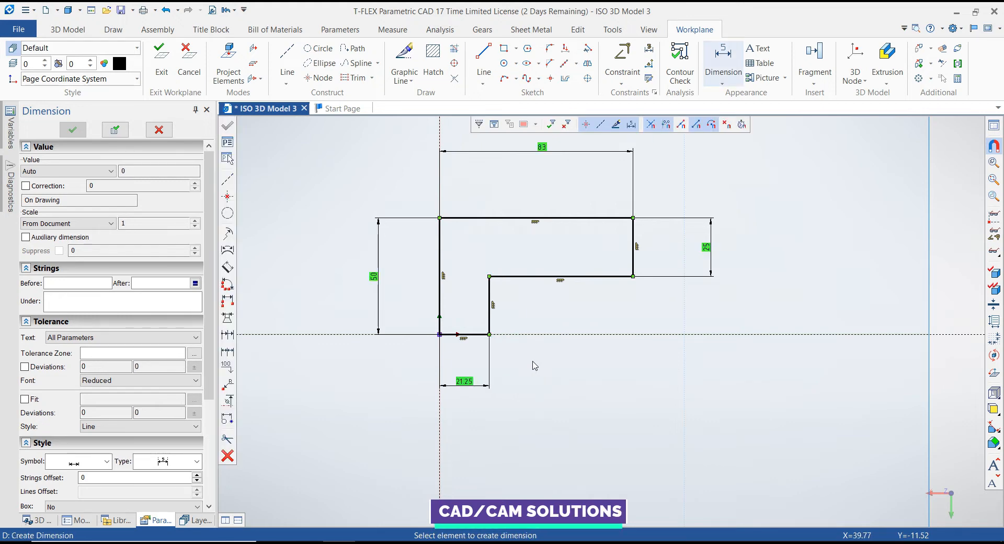
pyautogui.press('Escape')
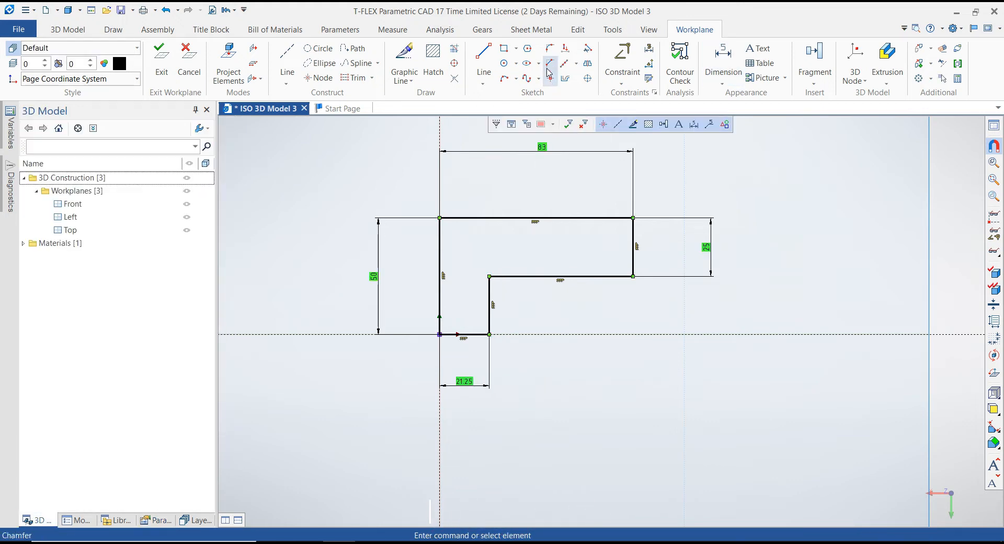
# - Fillet the profile's upper-left corner with radius 15 and its inner corner with radius 7.5
pyautogui.click(550, 48)
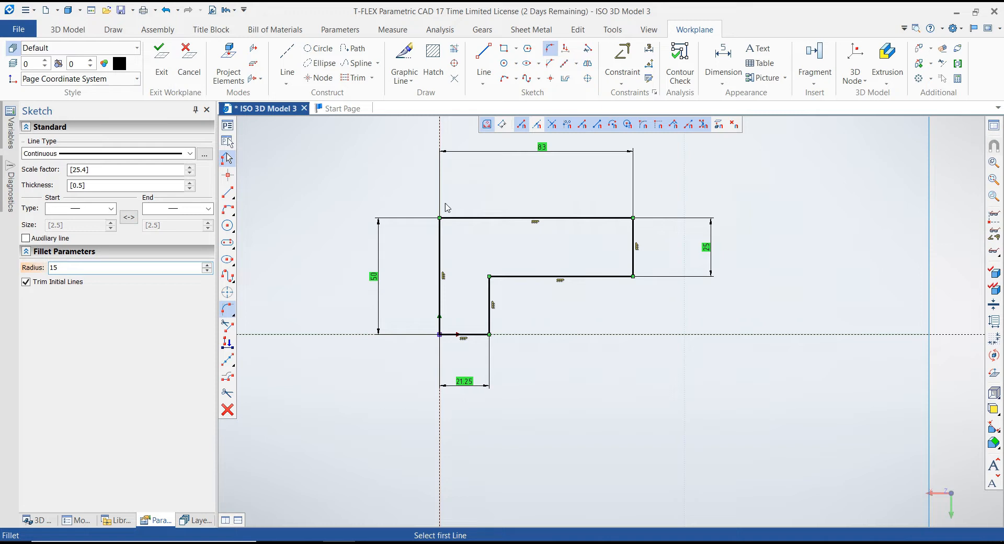
pyautogui.click(440, 220)
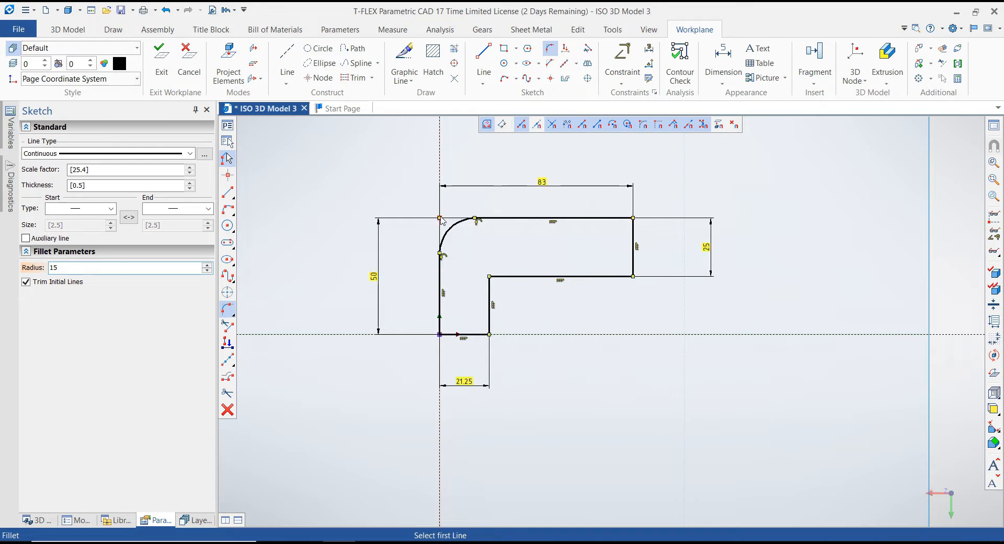
pyautogui.doubleClick(95, 269)
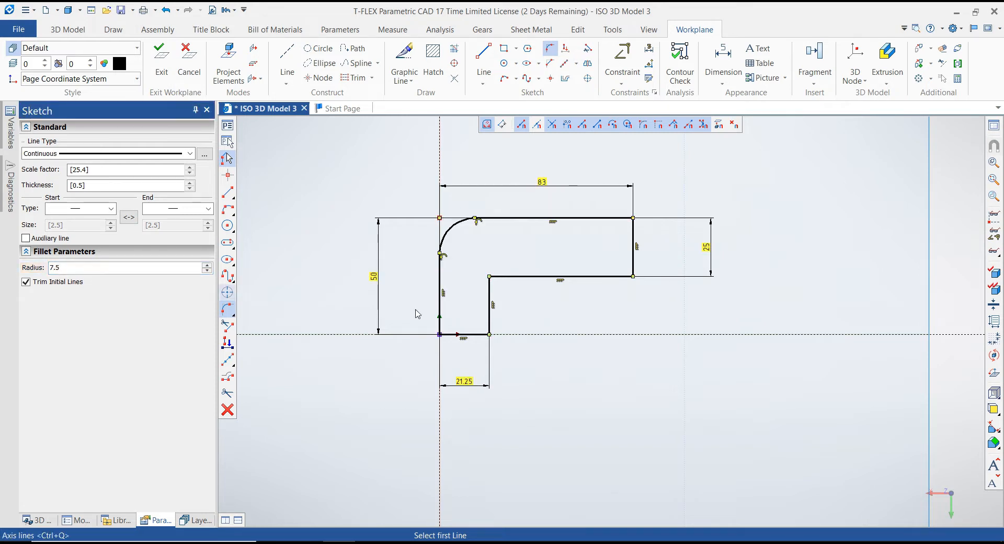
pyautogui.click(493, 283)
# - Fillet the two bottom corners of the leg and the two right-end corners of the arm with radius 6.25
pyautogui.moveTo(73, 269); pyautogui.dragTo(41, 273)
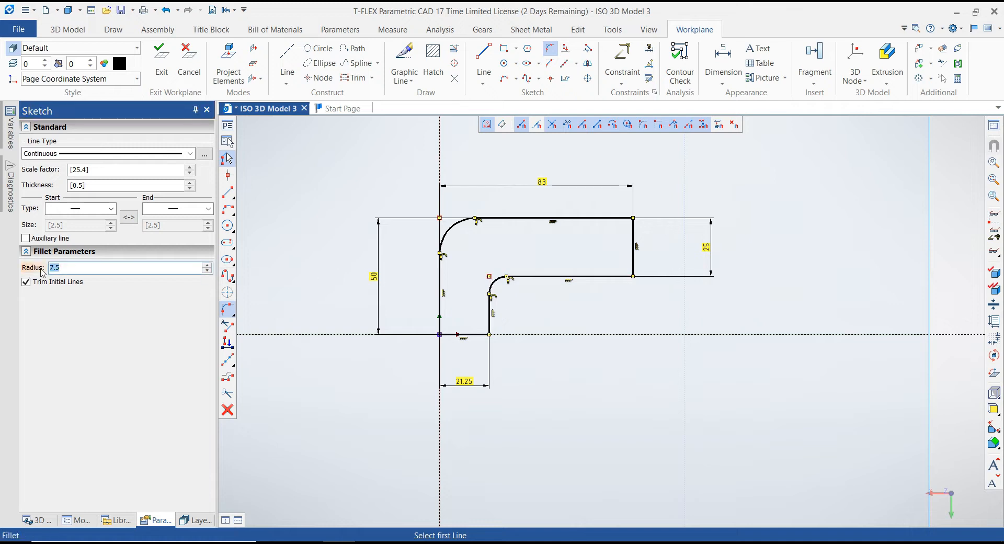
pyautogui.write('6.25')
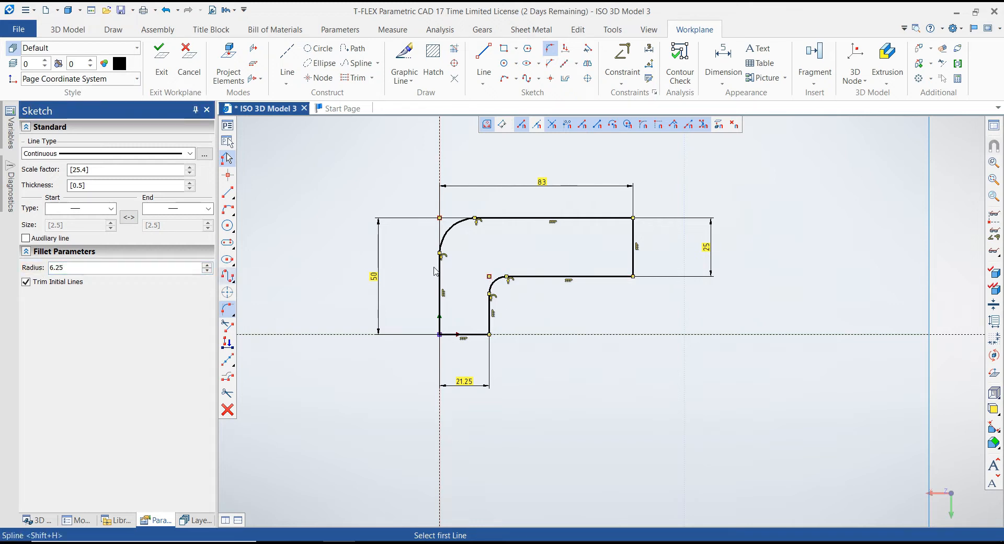
pyautogui.click(441, 331)
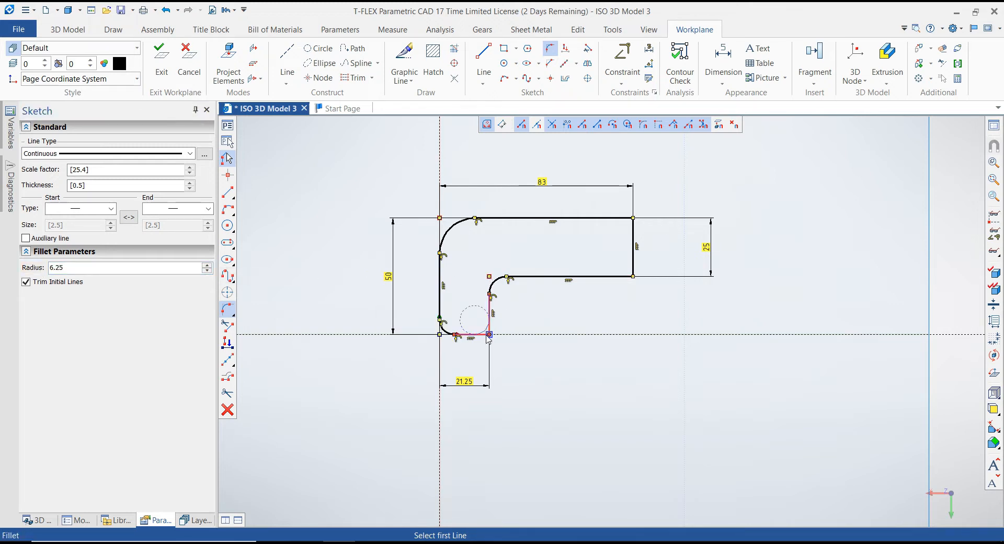
pyautogui.click(489, 338)
pyautogui.click(632, 275)
pyautogui.click(627, 221)
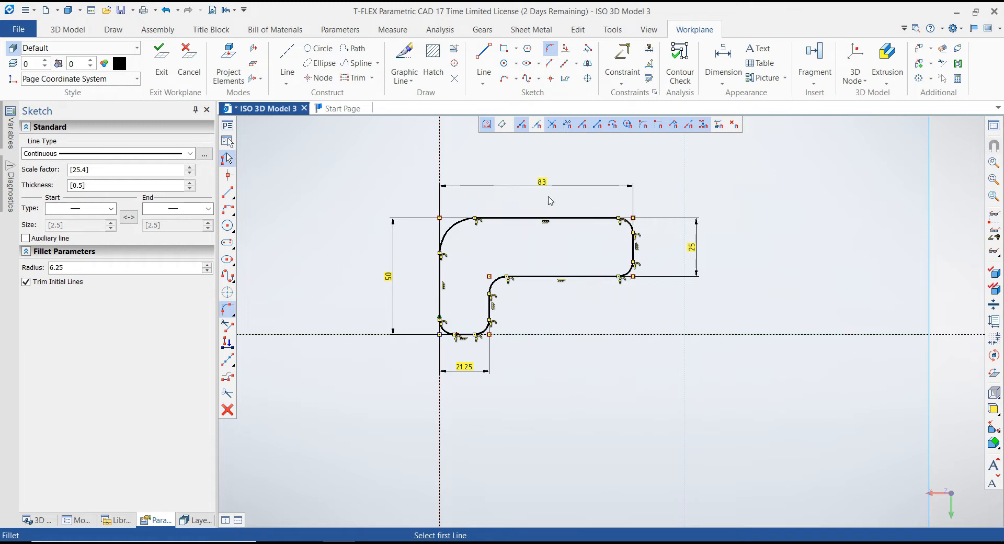
pyautogui.press('Escape')
# - Sketch a circle about 8 mm in diameter near the arm's right end, level with the midpoint of the end edge
pyautogui.scroll(1, 549, 208)
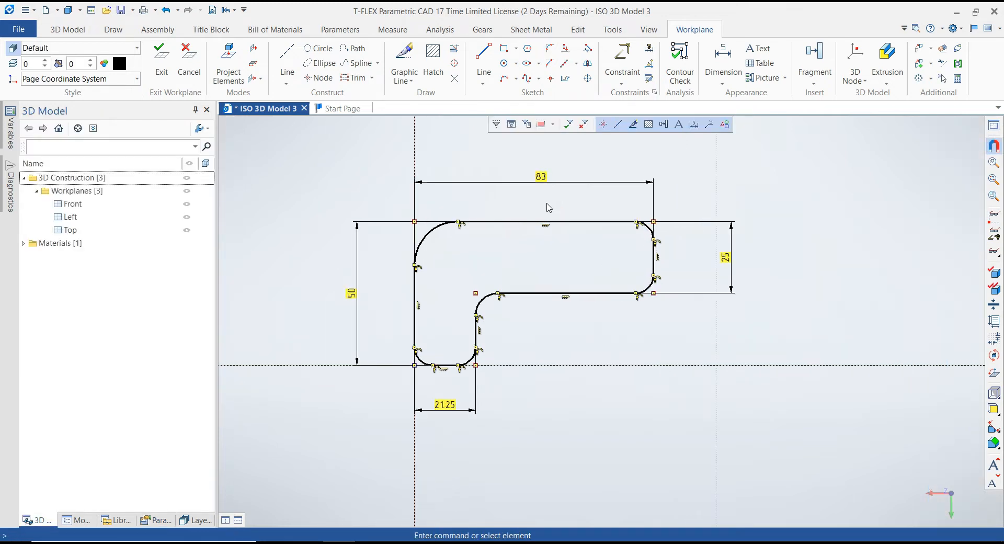
pyautogui.click(504, 63)
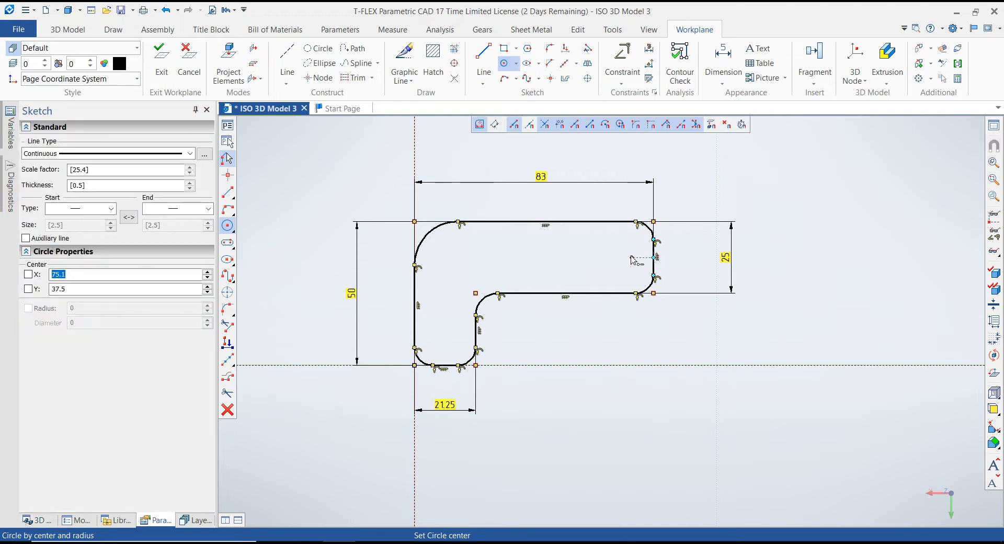
pyautogui.click(624, 257)
pyautogui.click(637, 257)
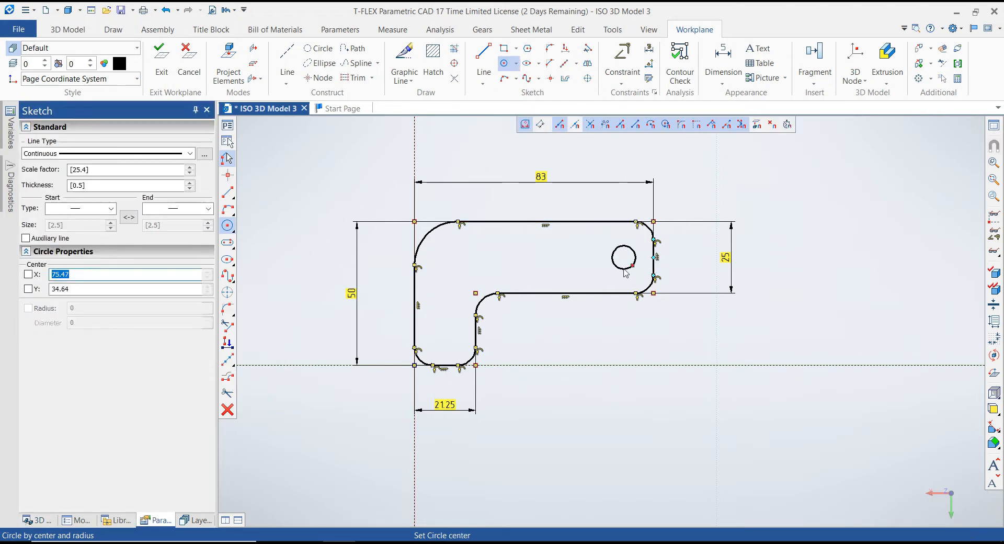
# - Sketch a circle about 7.6 mm in diameter at the leg's left fillet centre and a smaller one at its right fillet centre
pyautogui.click(432, 347)
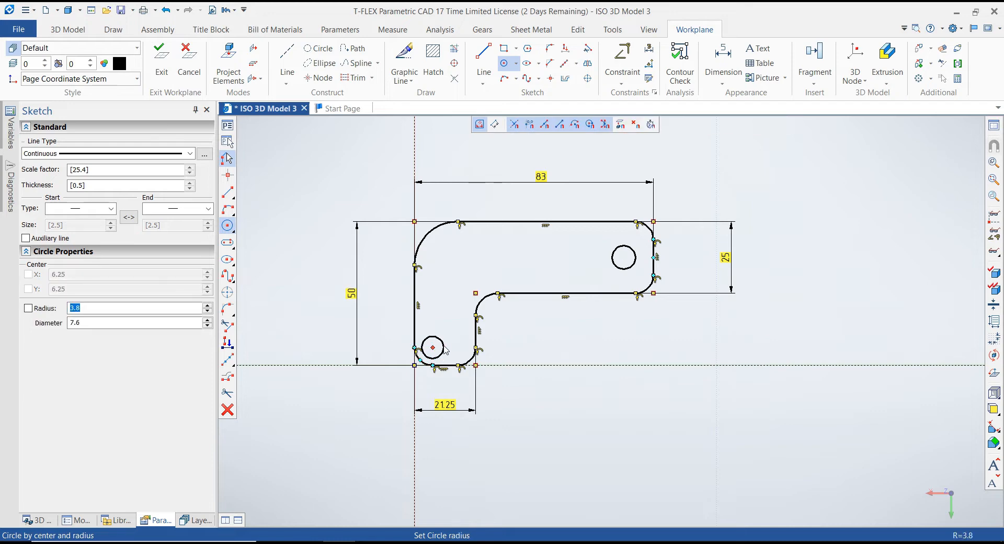
pyautogui.click(442, 353)
pyautogui.scroll(1, 448, 356)
pyautogui.scroll(2, 449, 357)
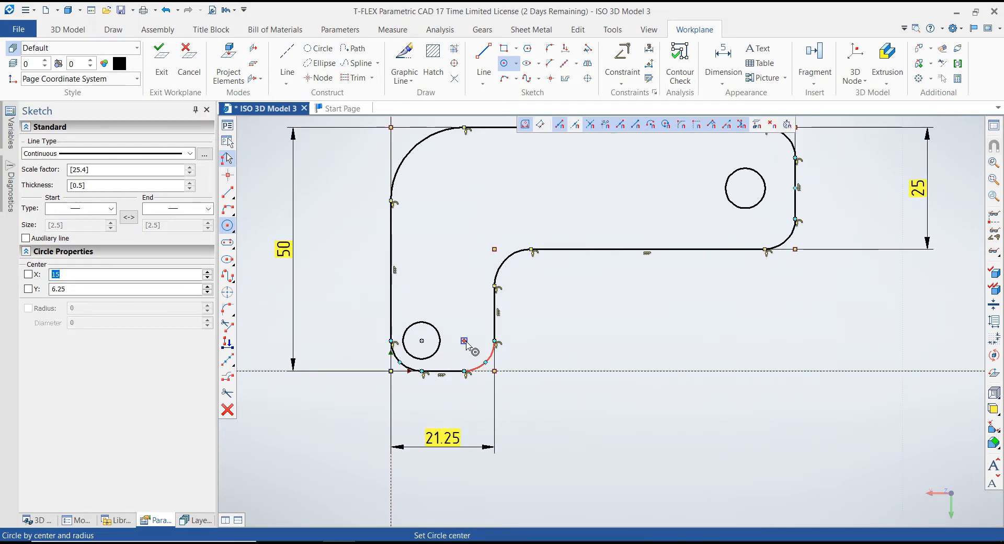
pyautogui.click(463, 341)
pyautogui.click(476, 341)
pyautogui.press('Escape')
# - Dimension the diameter of the circle near the arm's right end and set it to 5
pyautogui.scroll(-1, 533, 343)
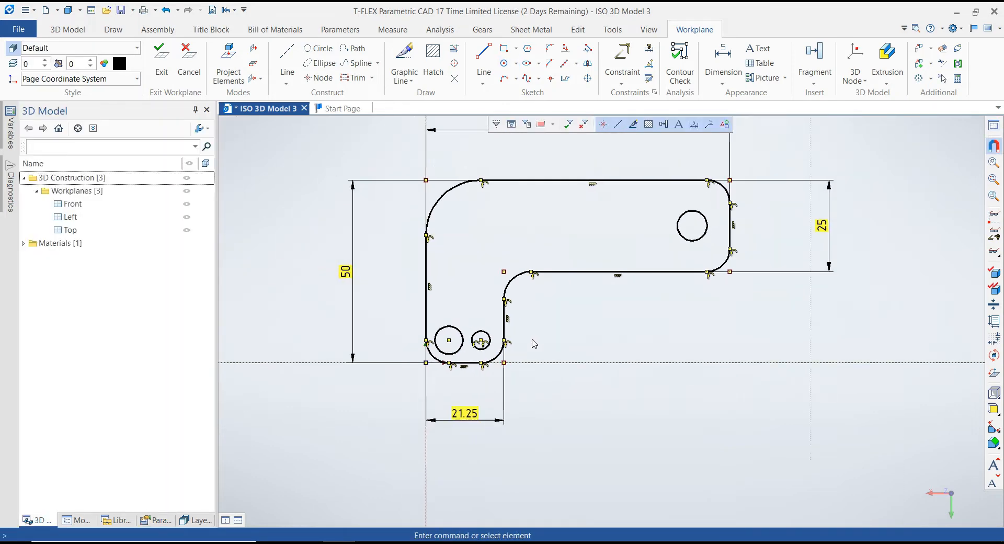
pyautogui.scroll(-3, 545, 339)
pyautogui.scroll(3, 633, 321)
pyautogui.rightClick(632, 321)
pyautogui.click(755, 297)
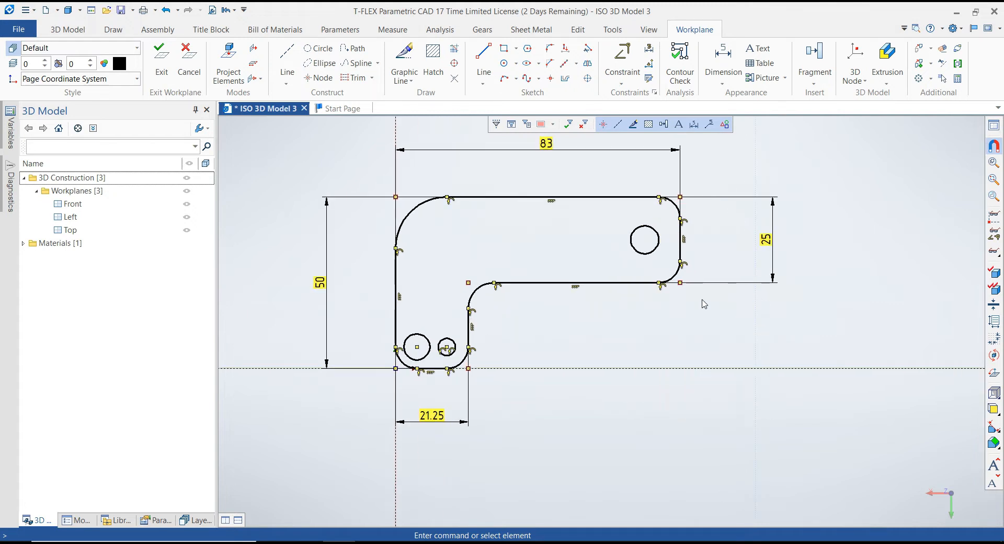
pyautogui.press('d')
pyautogui.click(643, 238)
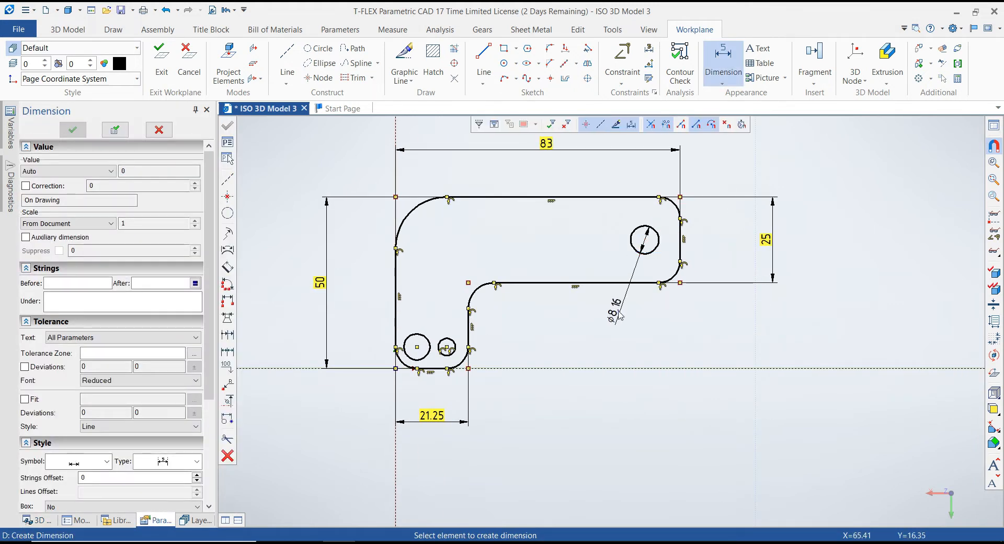
pyautogui.click(619, 312)
pyautogui.write('5')
pyautogui.press('Return')
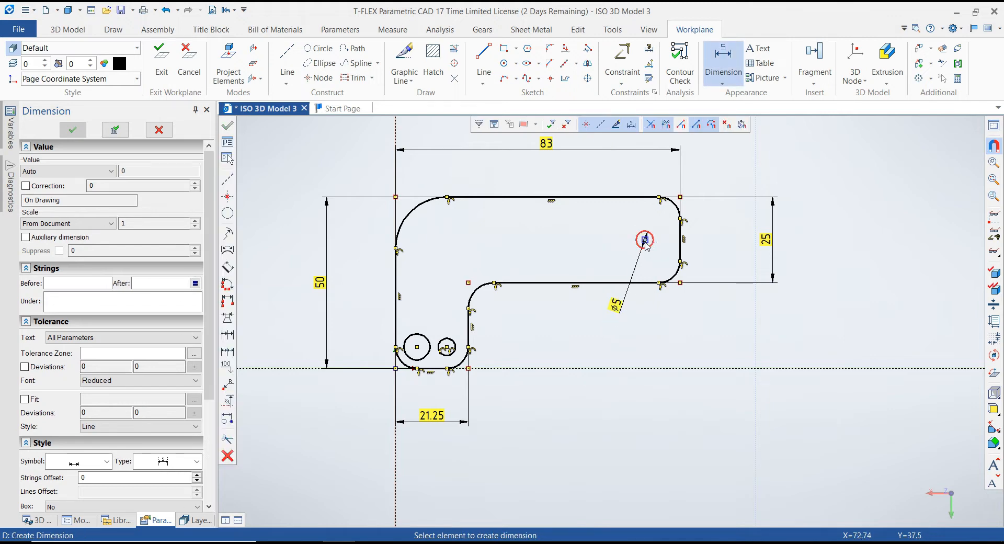
# - Dimension the arm circle's centre from the upper edge, and set its horizontal distance from the right end edge to 6.25
pyautogui.click(646, 198)
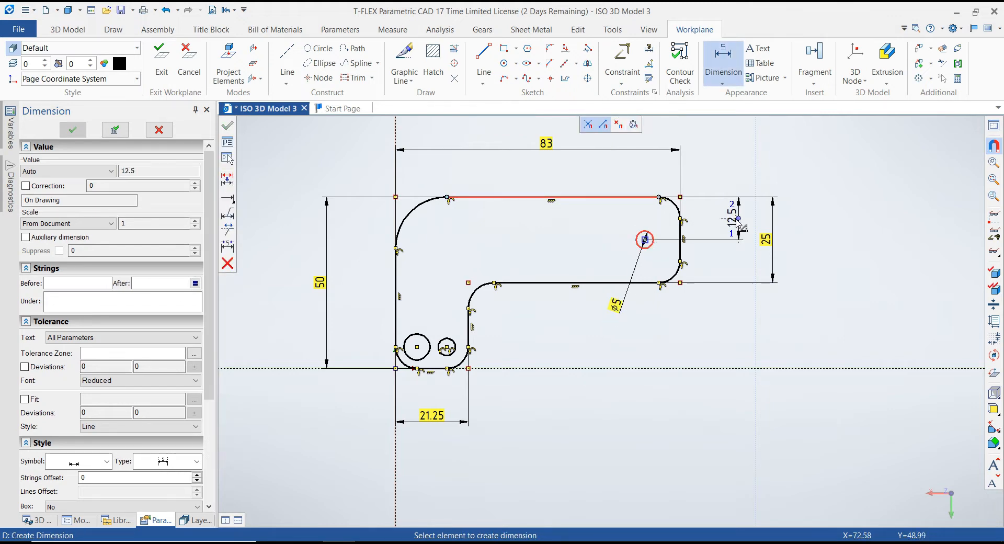
pyautogui.click(739, 222)
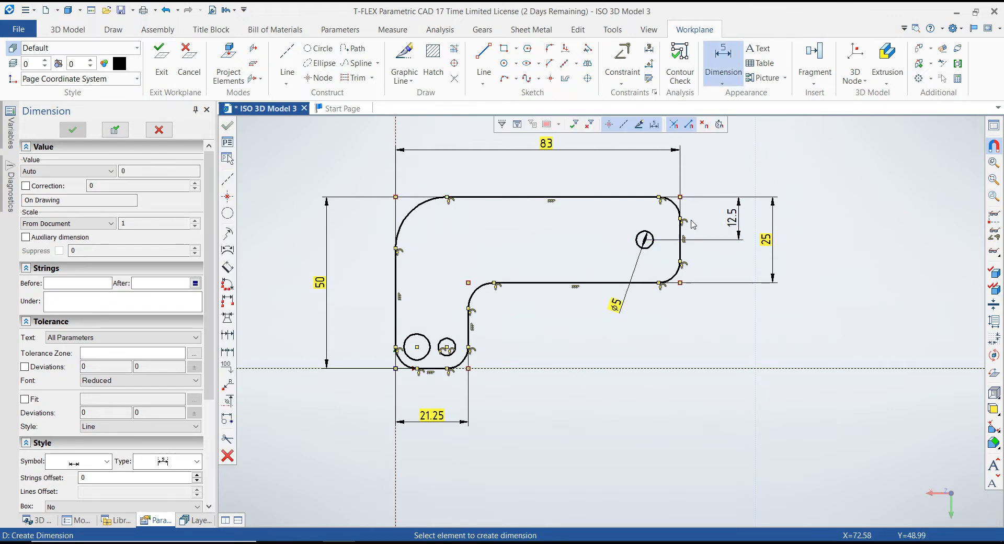
pyautogui.click(645, 240)
pyautogui.click(665, 179)
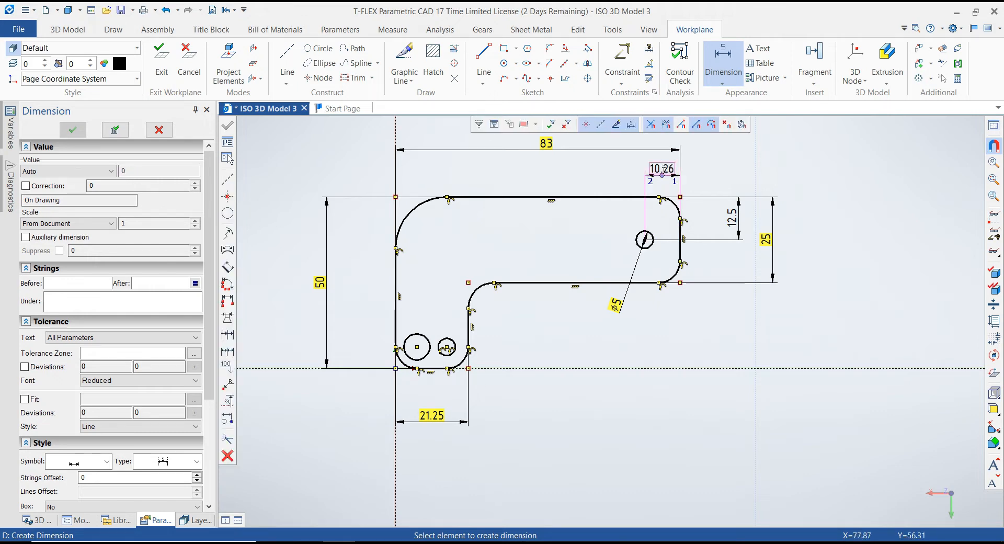
pyautogui.write('6.2')
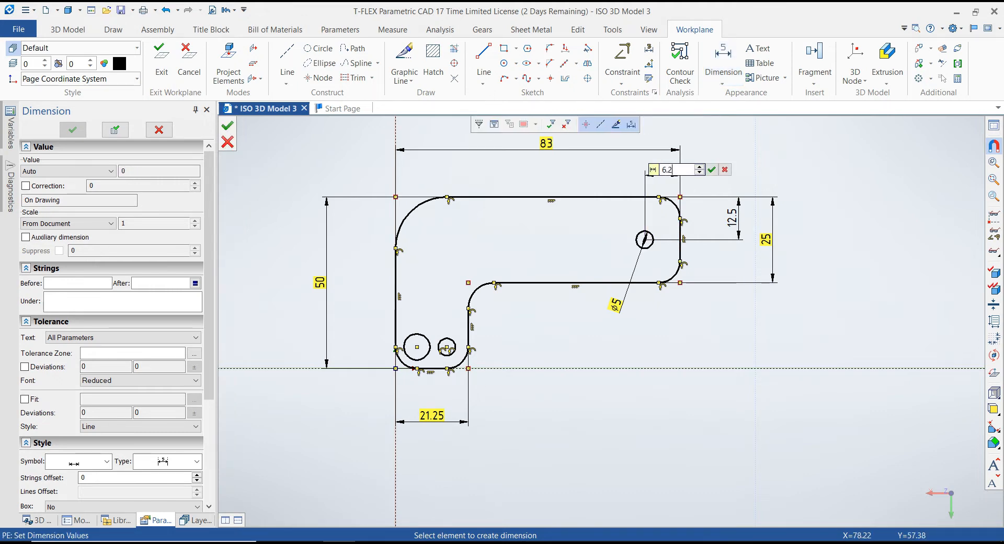
pyautogui.write('5')
pyautogui.press('Return')
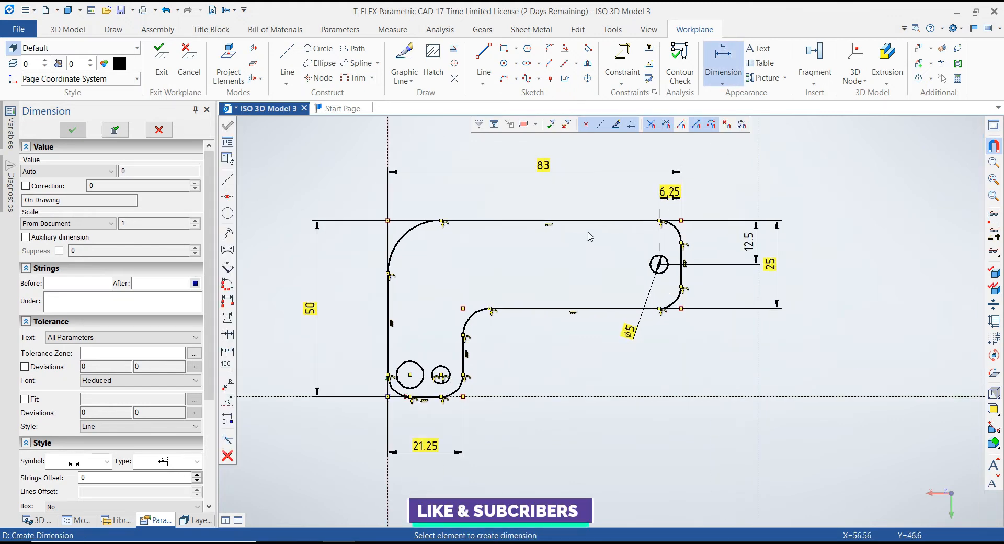
pyautogui.press('Escape')
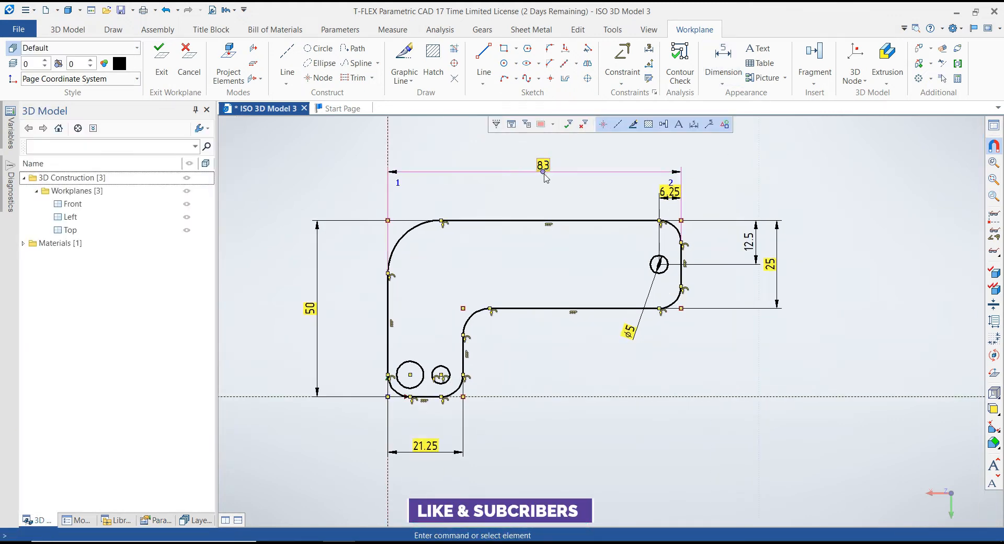
# - Try to move the overall width dimension farther above the profile
pyautogui.click(545, 175)
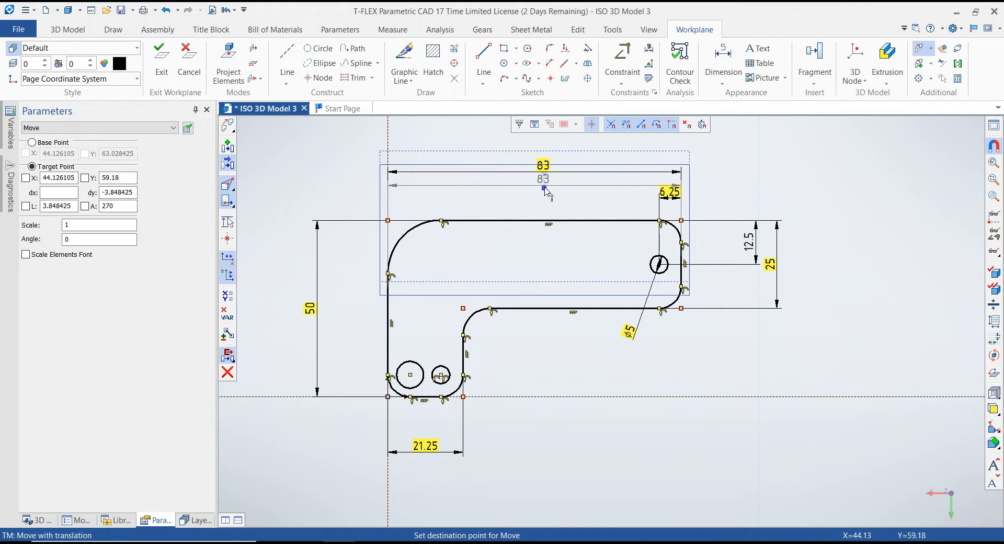
pyautogui.click(544, 154)
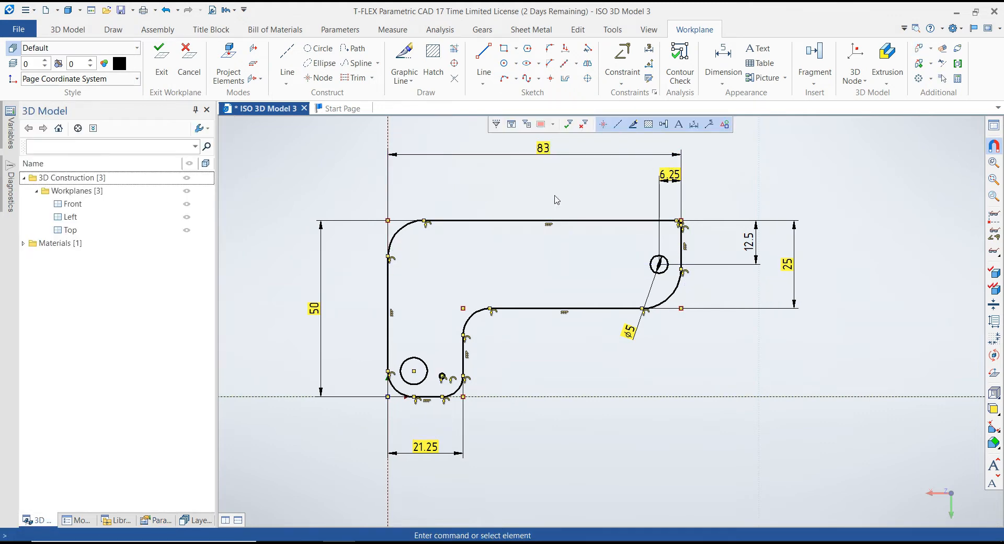
pyautogui.hotkey('ctrl', 'z')
pyautogui.scroll(-2, 548, 248)
pyautogui.scroll(2, 578, 218)
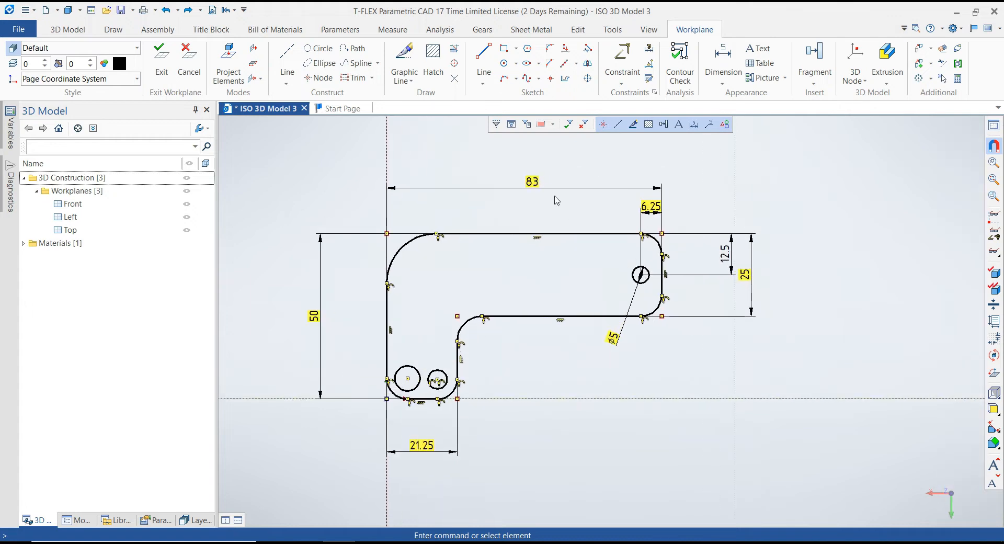
# - Reposition the overall width dimension line higher above the profile by editing the dimension
pyautogui.click(532, 189)
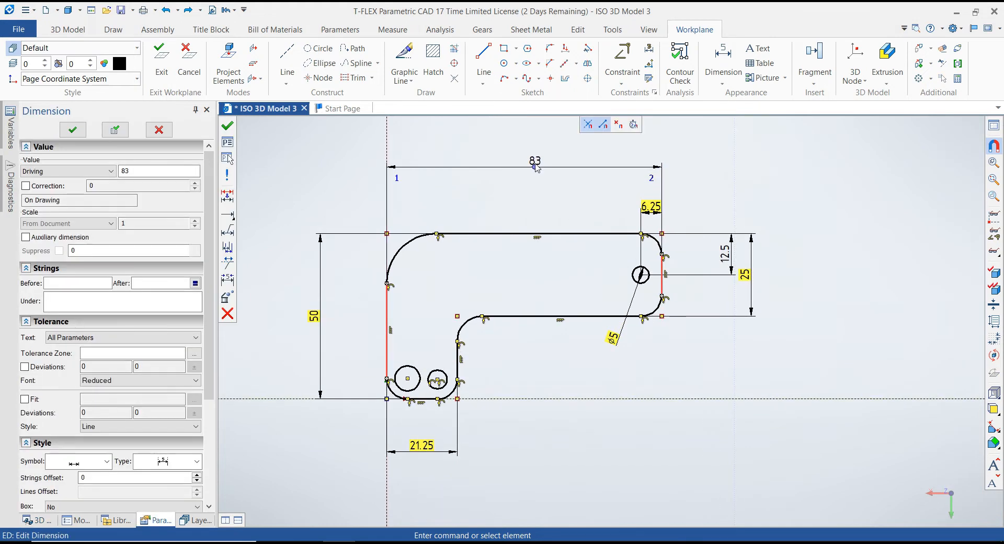
pyautogui.click(531, 157)
pyautogui.press('Escape')
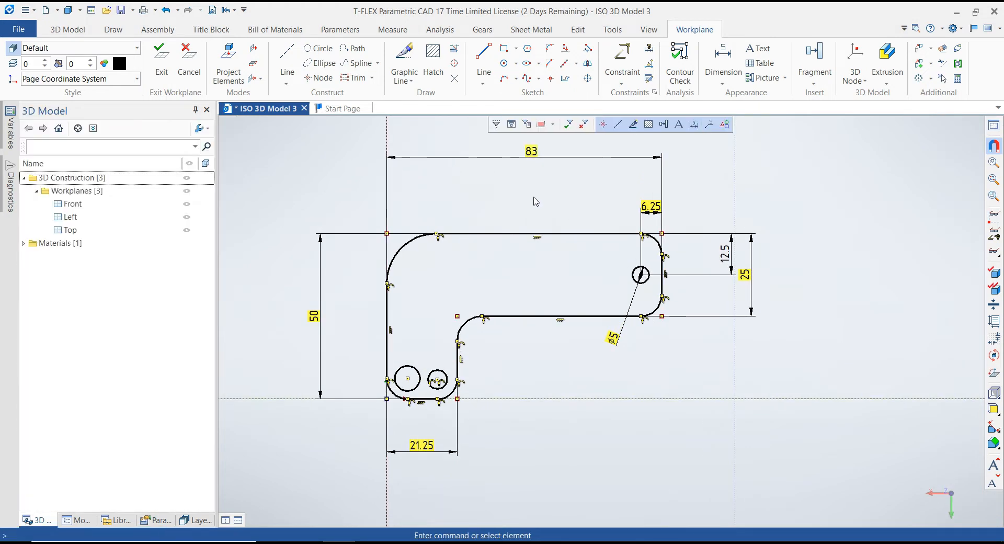
# - Add radius dimensions to the large upper-left corner fillet and the inner corner fillet
pyautogui.rightClick(534, 198)
pyautogui.click(659, 172)
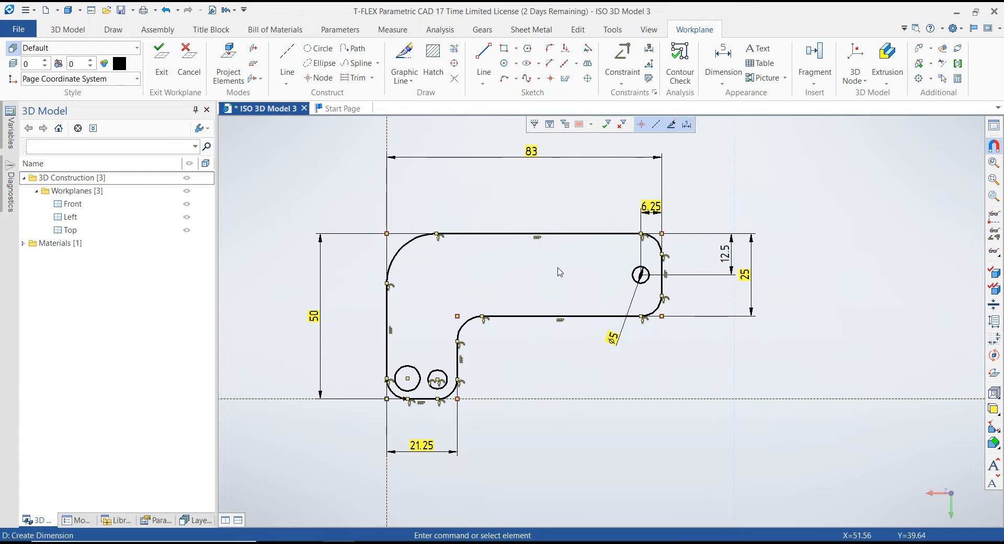
pyautogui.scroll(1, 560, 270)
pyautogui.scroll(-1, 572, 269)
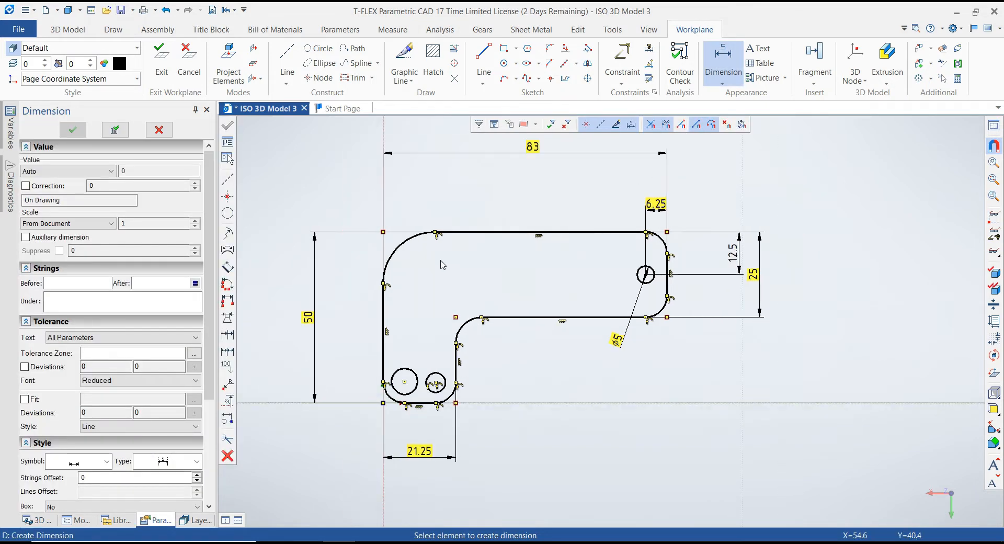
pyautogui.click(406, 245)
pyautogui.click(357, 199)
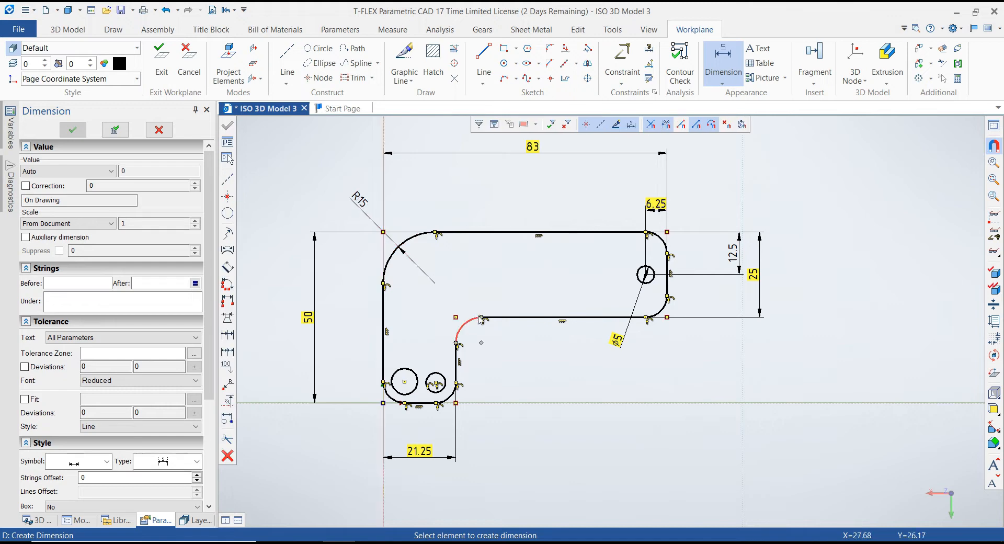
pyautogui.click(471, 324)
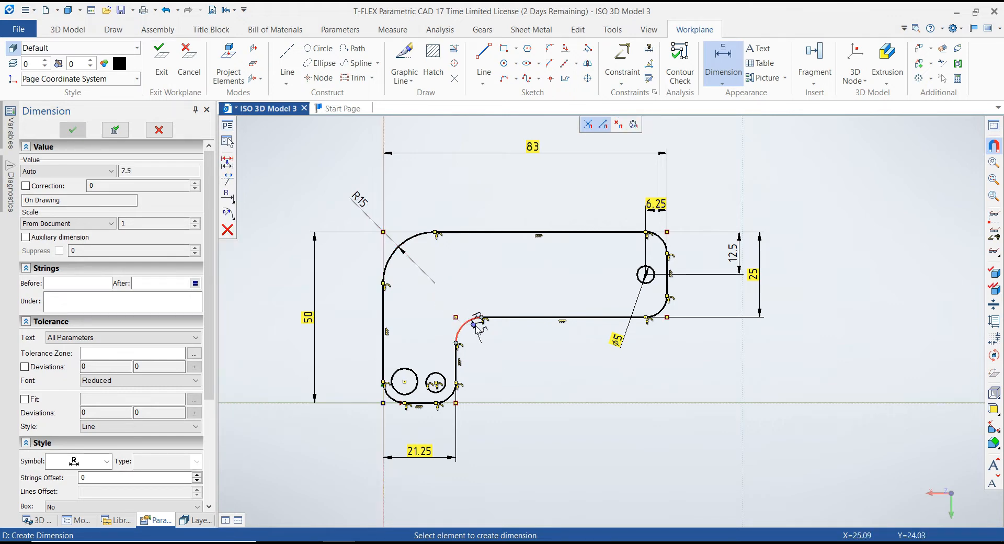
pyautogui.click(476, 339)
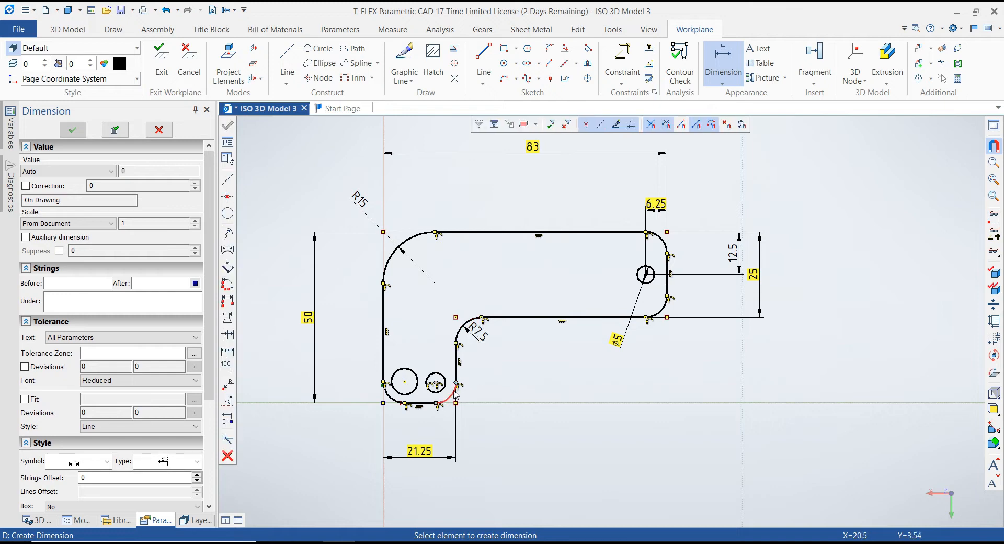
# - Dimension the radius of the leg's bottom-right fillet and set it to 6.25
pyautogui.click(456, 402)
pyautogui.click(489, 423)
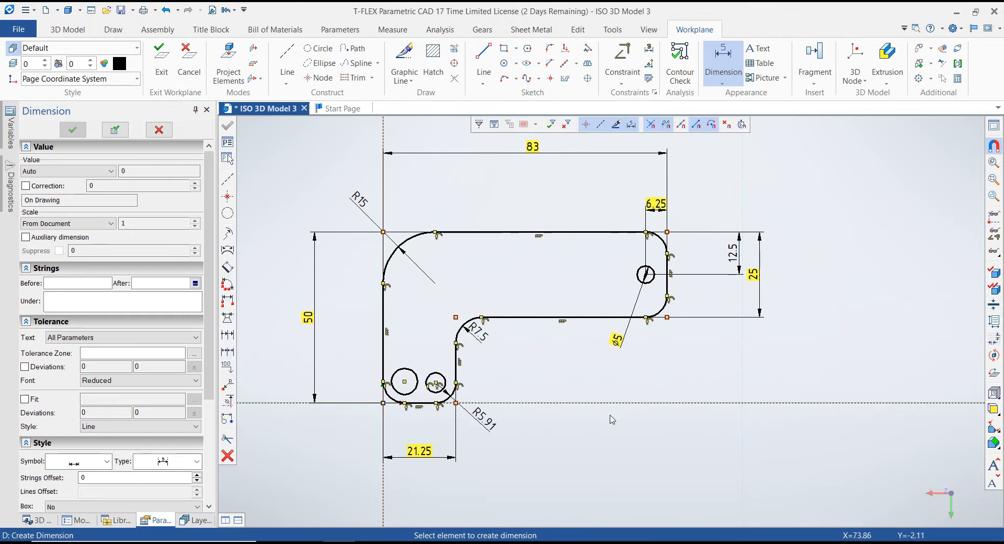
pyautogui.click(487, 423)
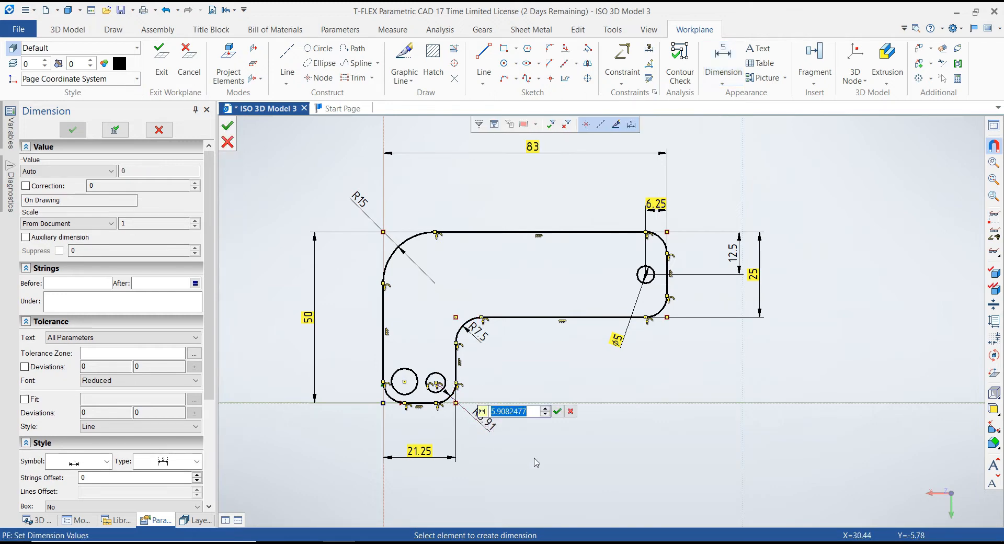
pyautogui.write('6.25')
pyautogui.press('Return')
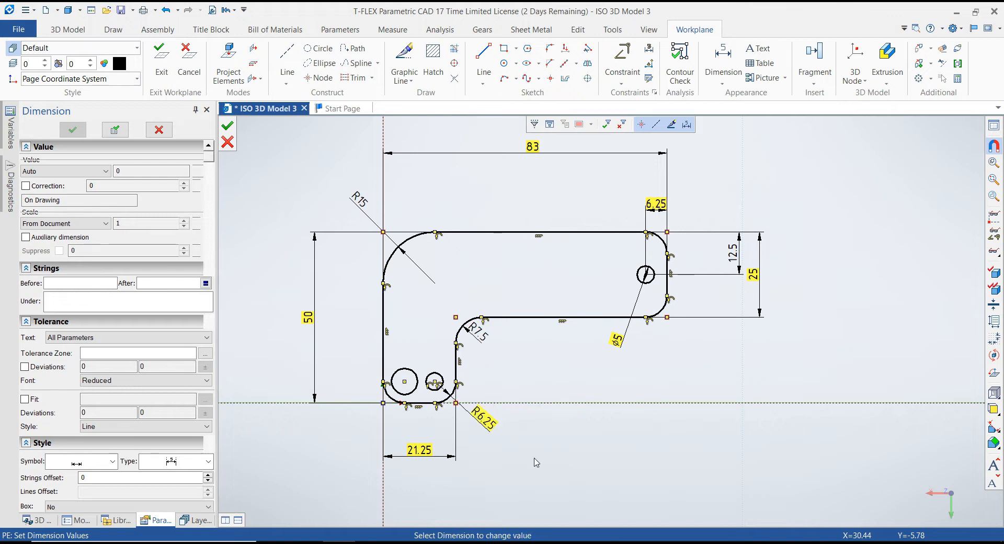
# - Add radius dimensions to the leg's bottom-left fillet and to both fillets at the arm's right end
pyautogui.click(393, 400)
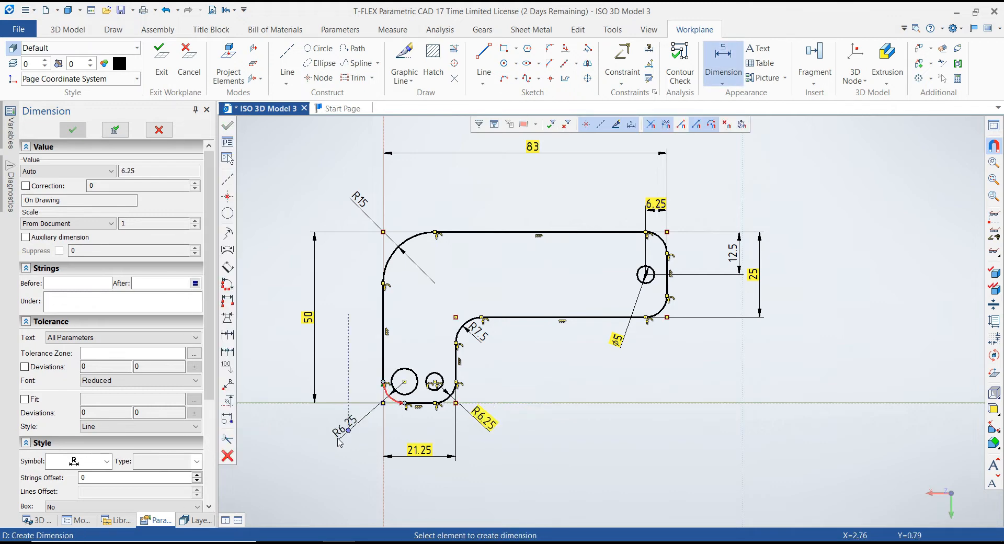
pyautogui.click(343, 427)
pyautogui.click(660, 311)
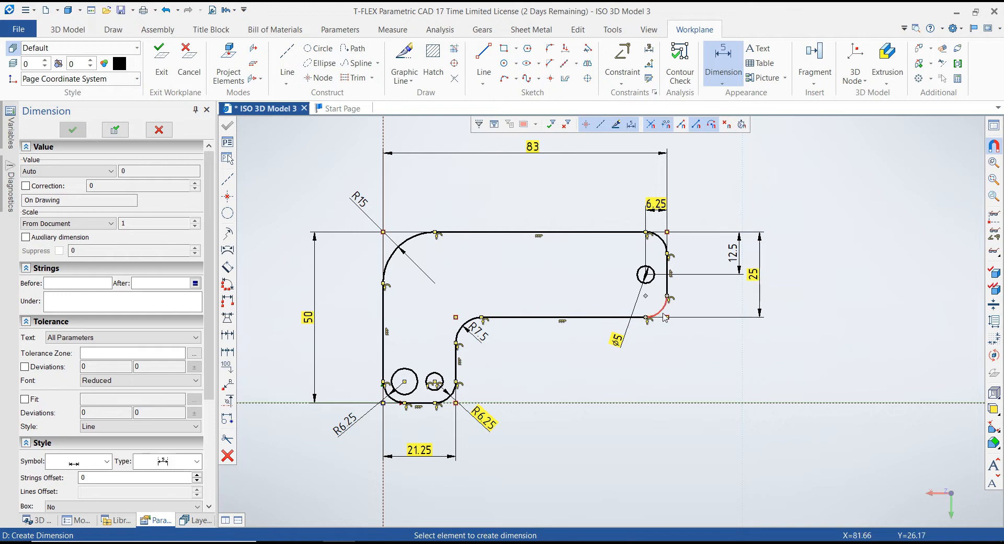
pyautogui.click(683, 339)
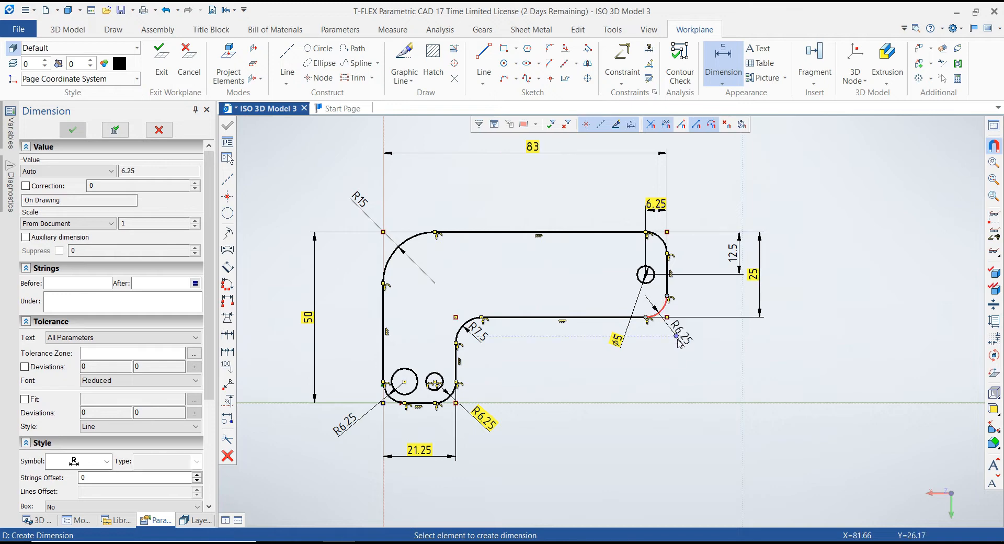
pyautogui.click(663, 241)
pyautogui.click(707, 205)
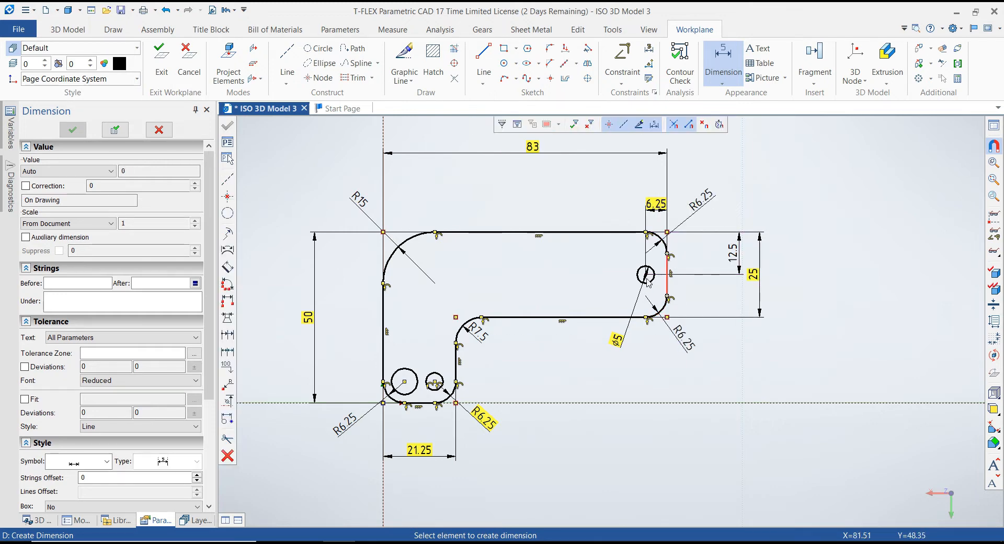
pyautogui.press('Escape')
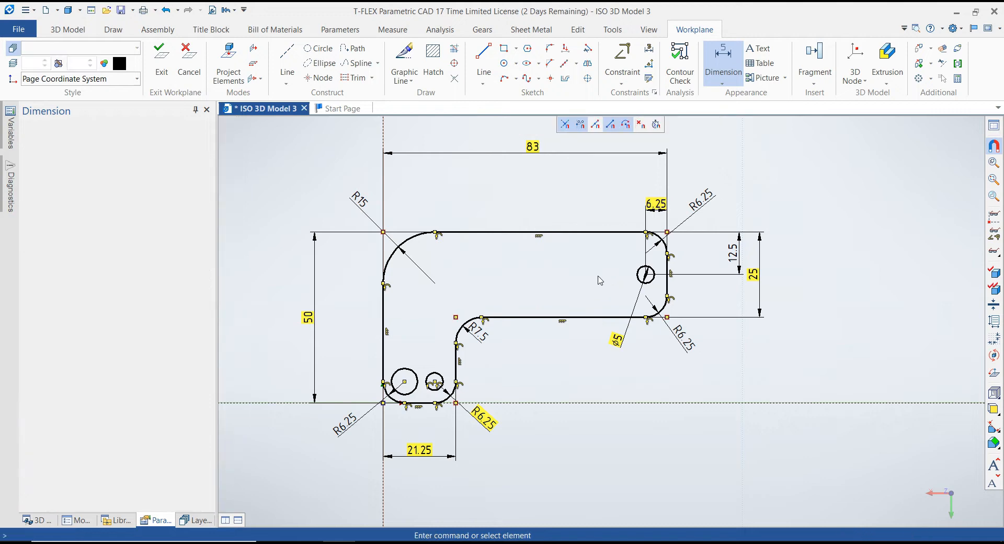
# - Apply Equal Radius constraints to make both leg circles the same size as the circle at the arm's right end
pyautogui.click(622, 78)
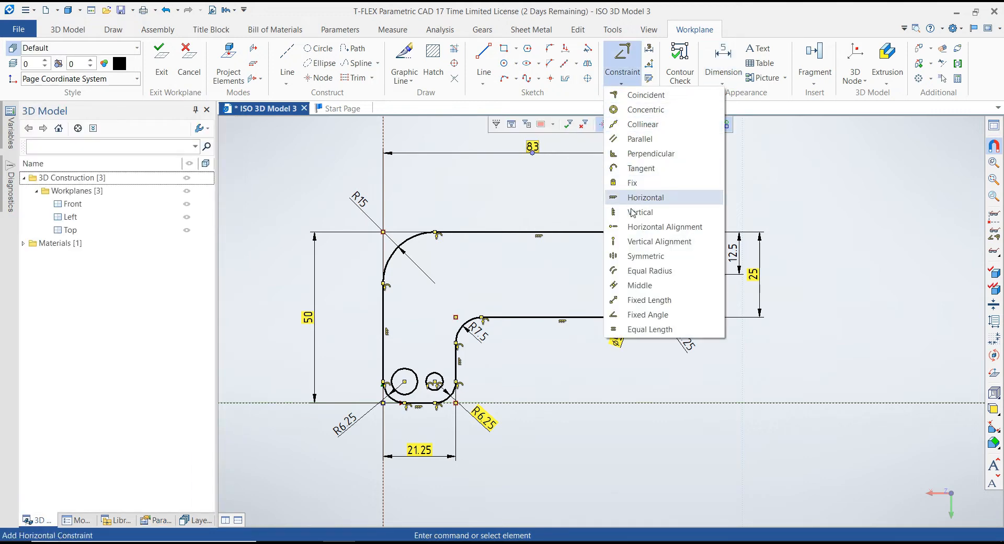
pyautogui.click(635, 271)
pyautogui.click(636, 275)
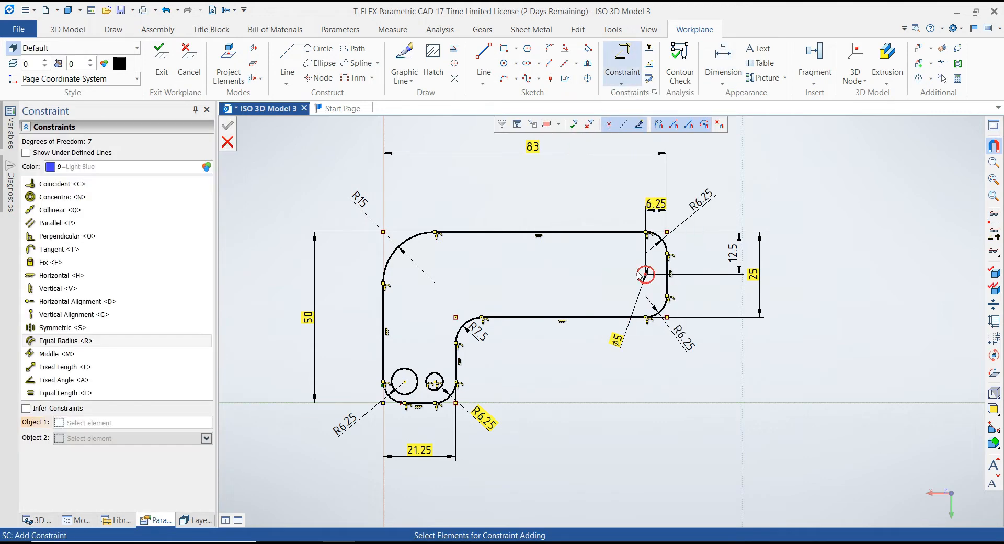
pyautogui.click(440, 380)
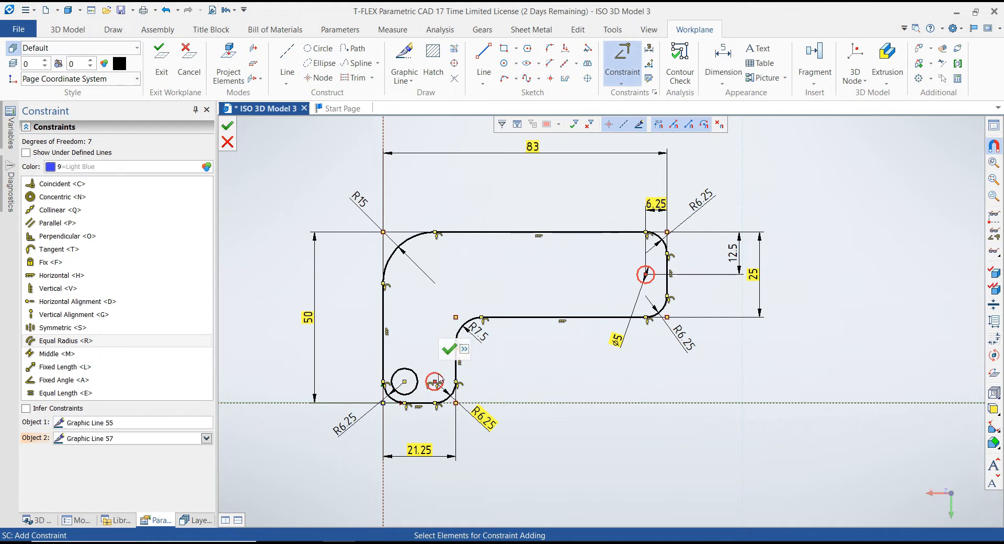
pyautogui.click(449, 349)
pyautogui.click(438, 373)
pyautogui.click(416, 376)
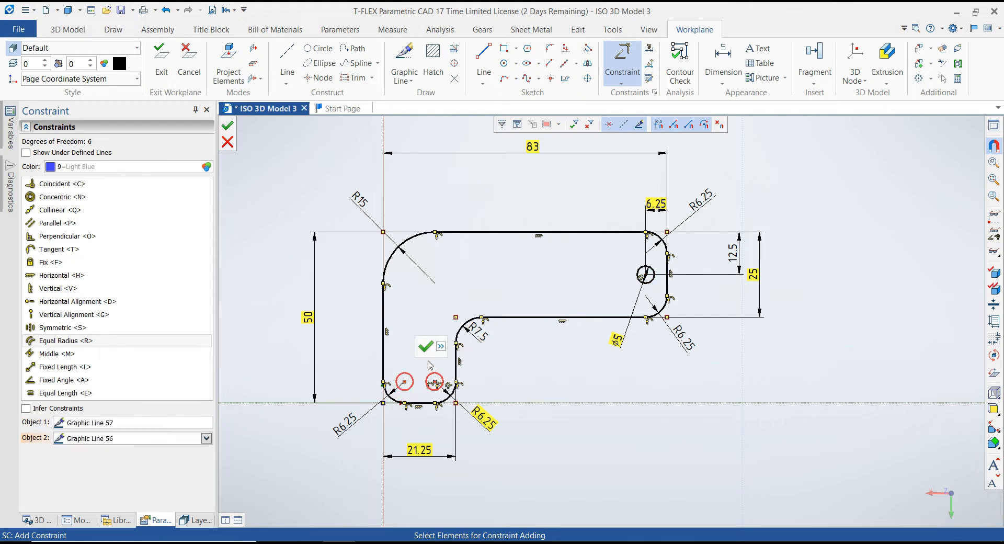
pyautogui.click(427, 346)
pyautogui.press('Escape')
pyautogui.scroll(-2, 541, 374)
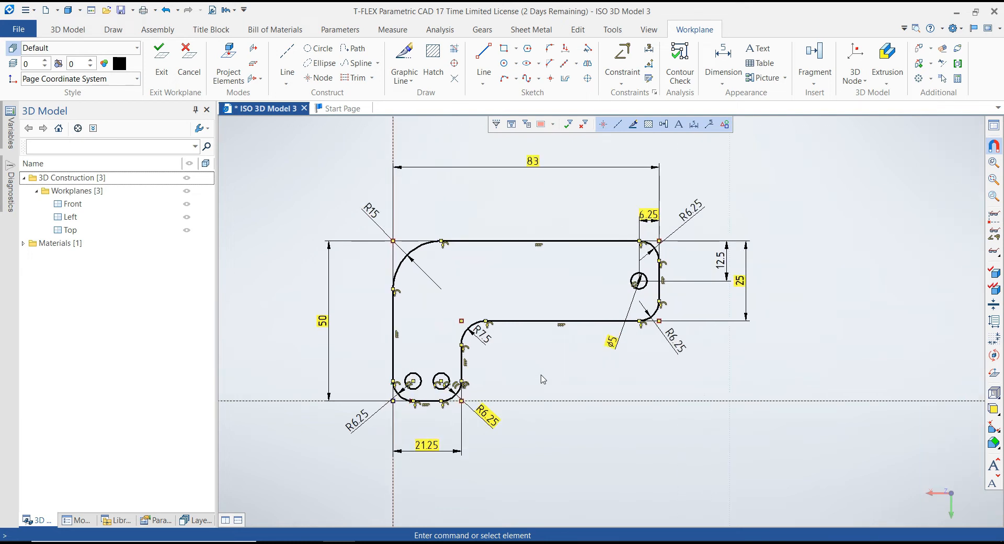
# - Sketch a horizontal slot about 45 mm long between its end centres inside the arm, level with the arm's circle
pyautogui.click(516, 48)
pyautogui.click(529, 137)
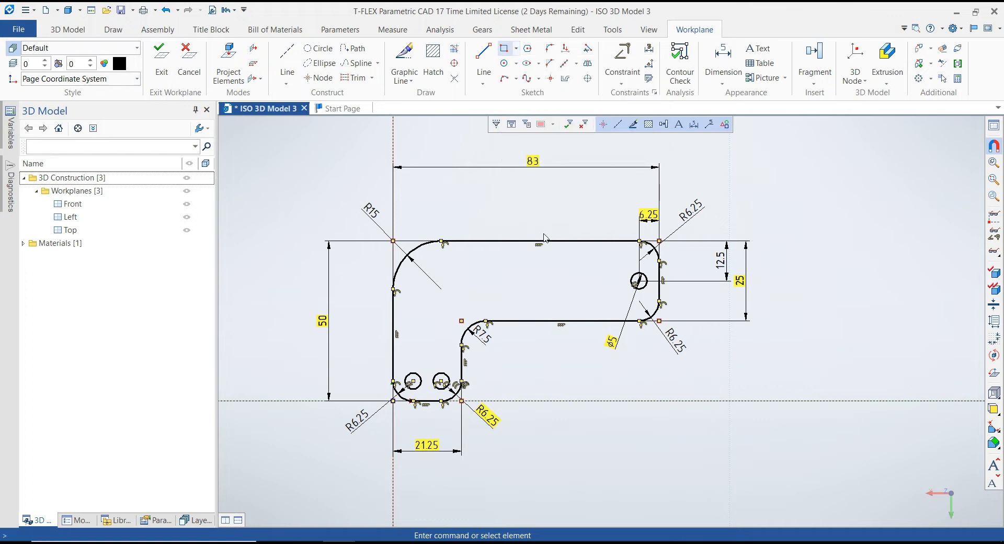
pyautogui.click(604, 282)
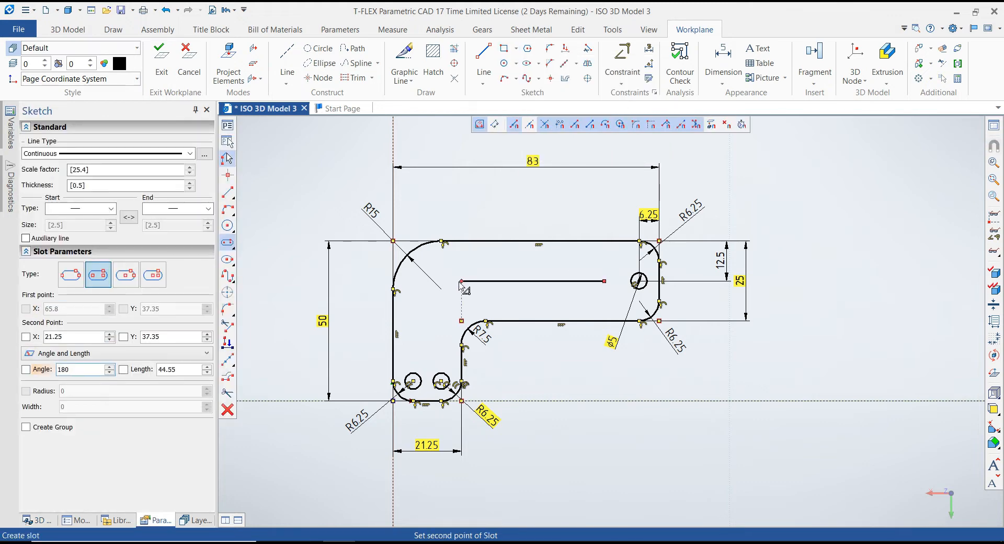
pyautogui.click(461, 281)
pyautogui.click(493, 291)
pyautogui.rightClick(547, 203)
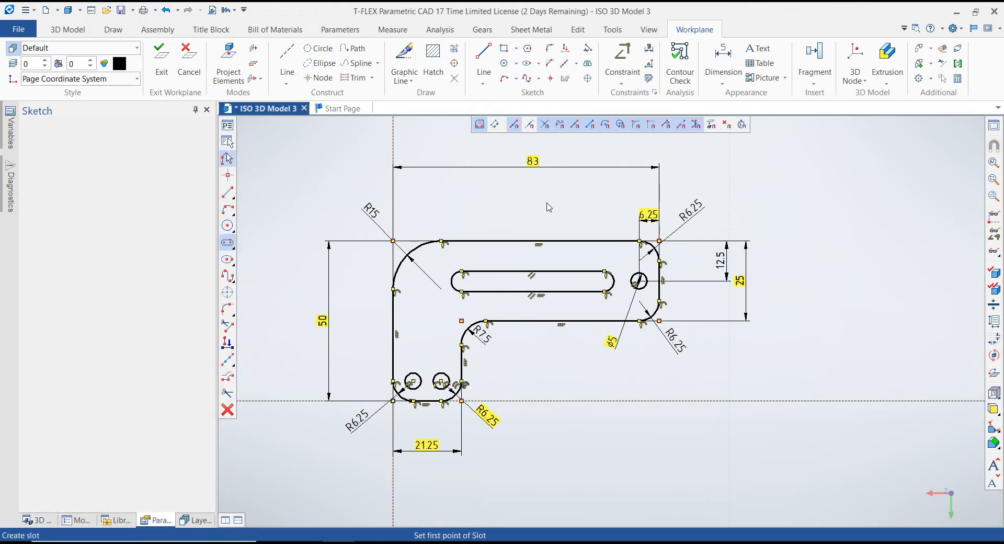
# - Dimension the horizontal distance from the slot's right end centre to the arm's right edge and set it to 13.75
pyautogui.rightClick(546, 203)
pyautogui.click(671, 178)
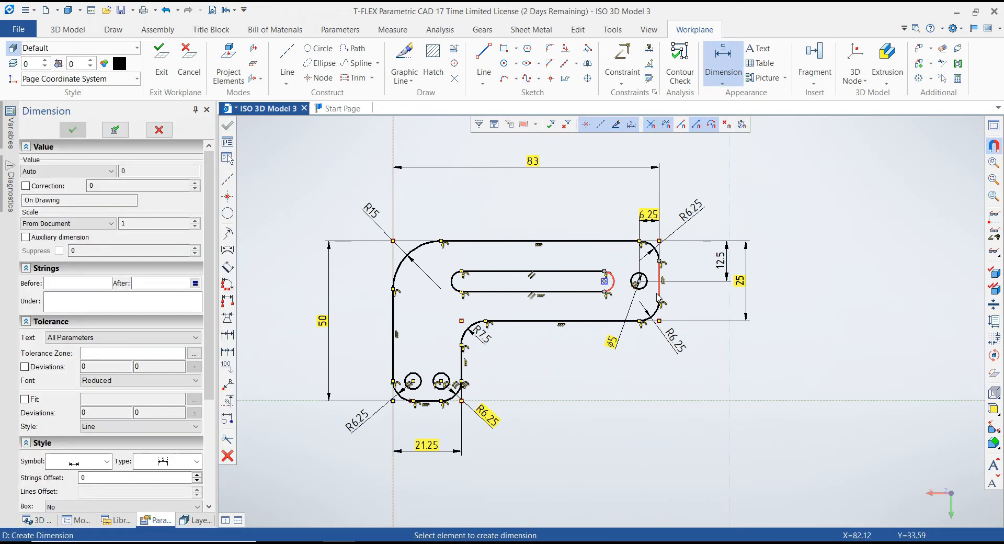
pyautogui.click(650, 256)
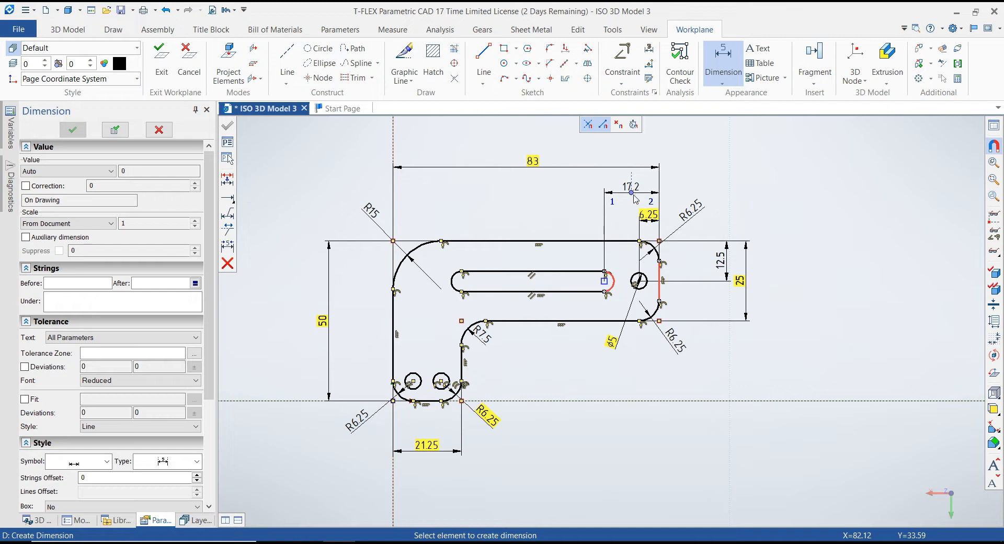
pyautogui.click(636, 193)
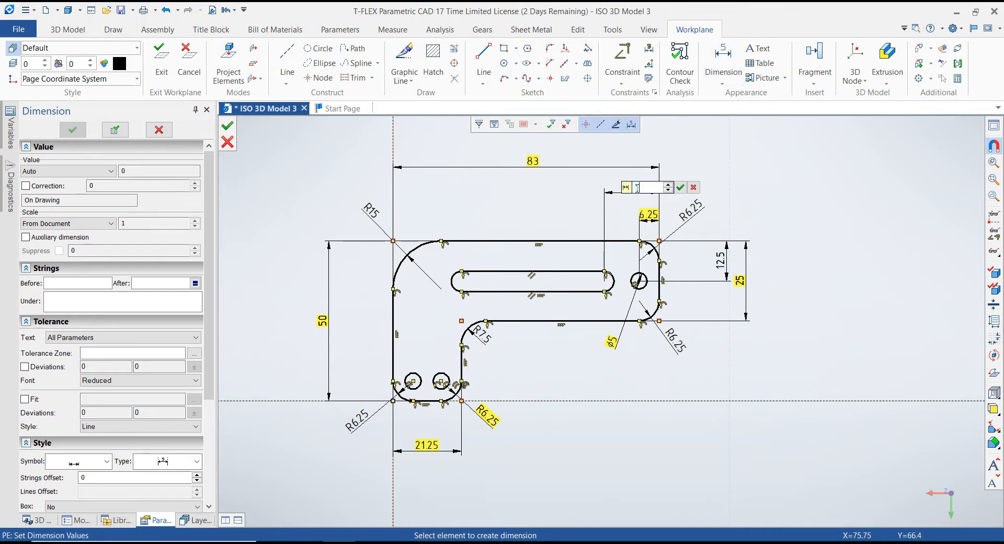
pyautogui.write('13.75')
pyautogui.press('Return')
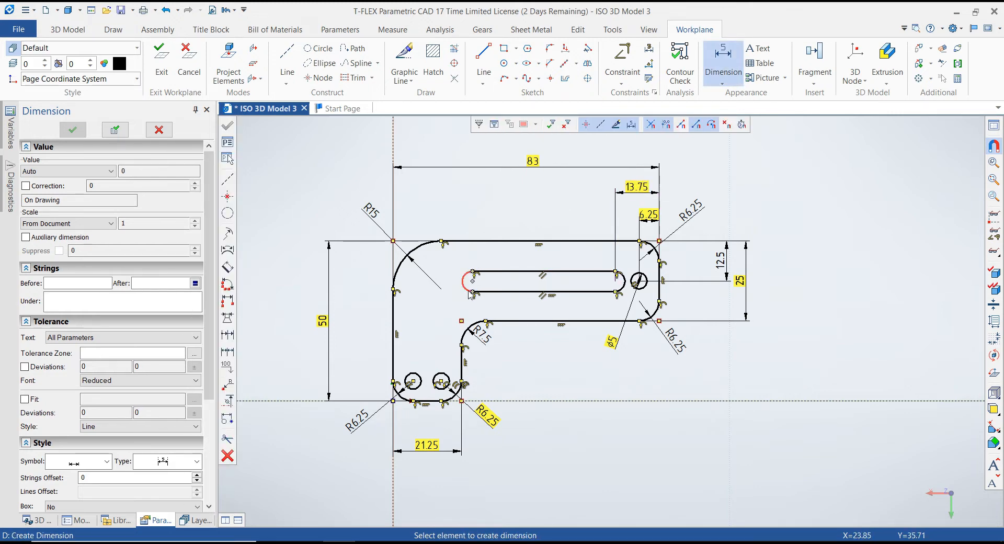
# - Dimension the horizontal distance from the plate's left edge to the slot's left end centre and set it to 10
pyautogui.click(394, 311)
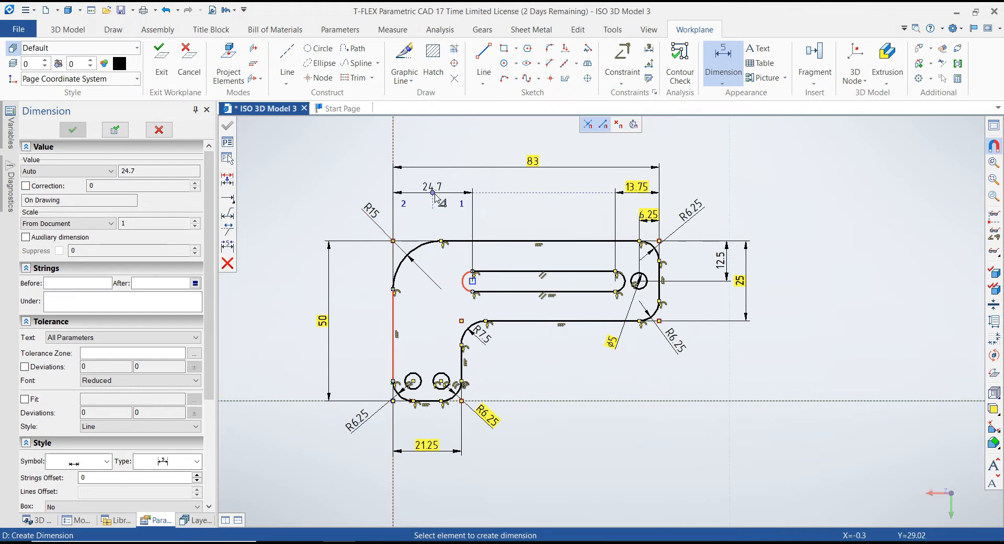
pyautogui.click(433, 193)
pyautogui.write('10')
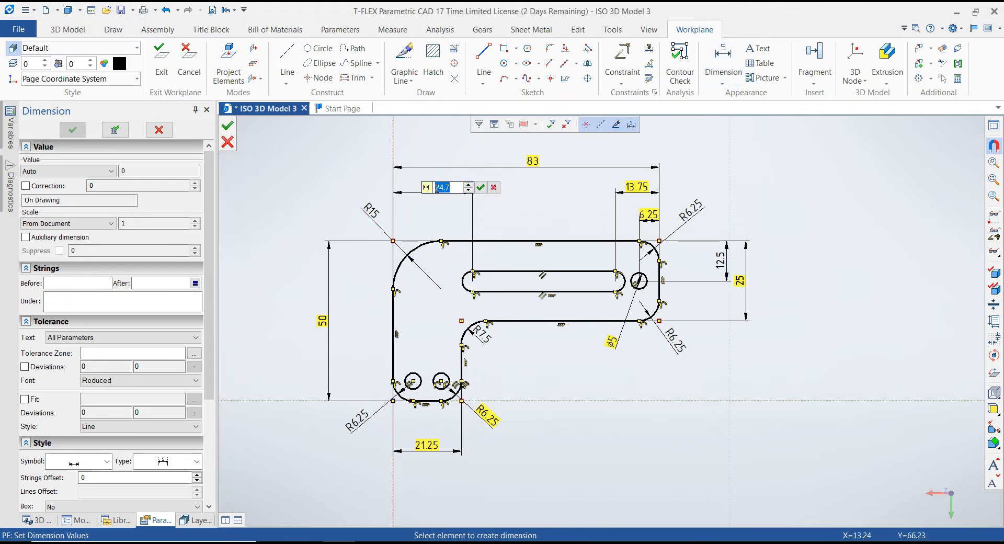
pyautogui.press('Return')
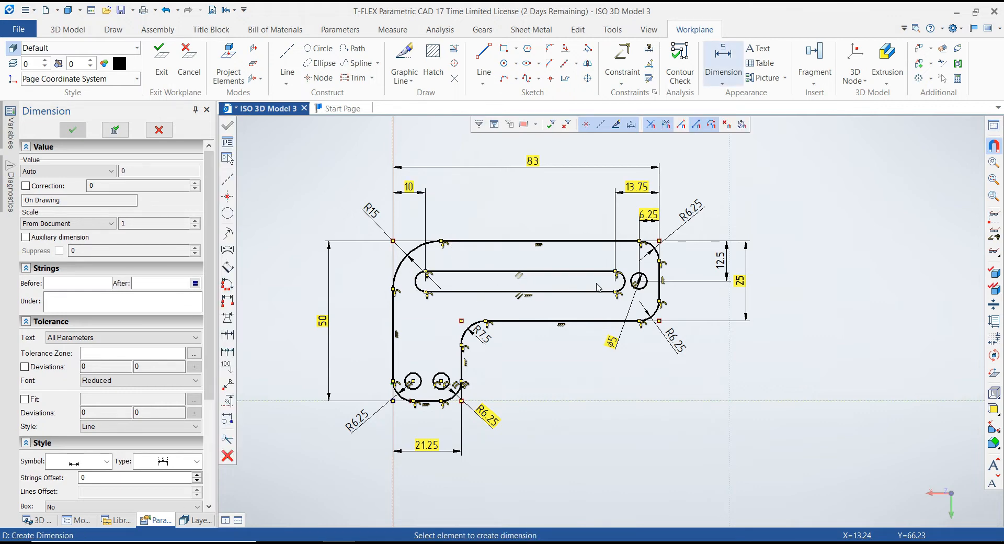
# - Dimension the vertical distance from the plate's top edge to the slot's end centre and set it to 12.5
pyautogui.click(586, 241)
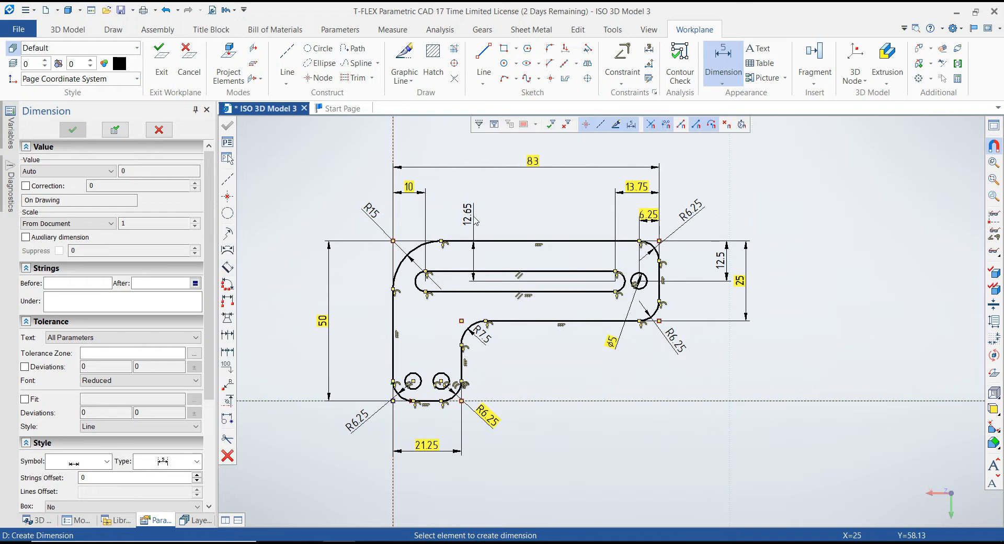
pyautogui.click(471, 222)
pyautogui.write('12.5')
pyautogui.press('Return')
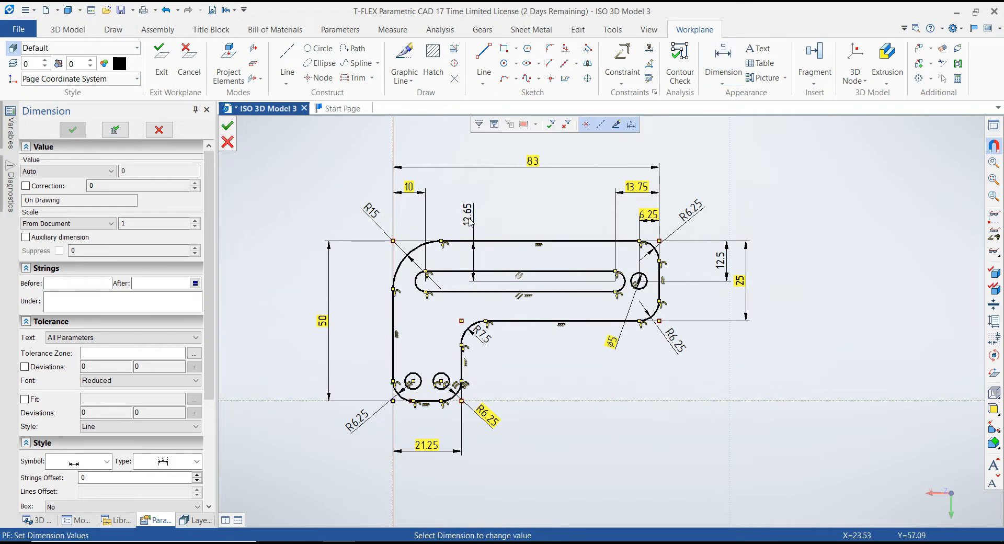
# - Dimension the slot's width between its two straight sides and set it to 6
pyautogui.click(560, 271)
pyautogui.click(563, 290)
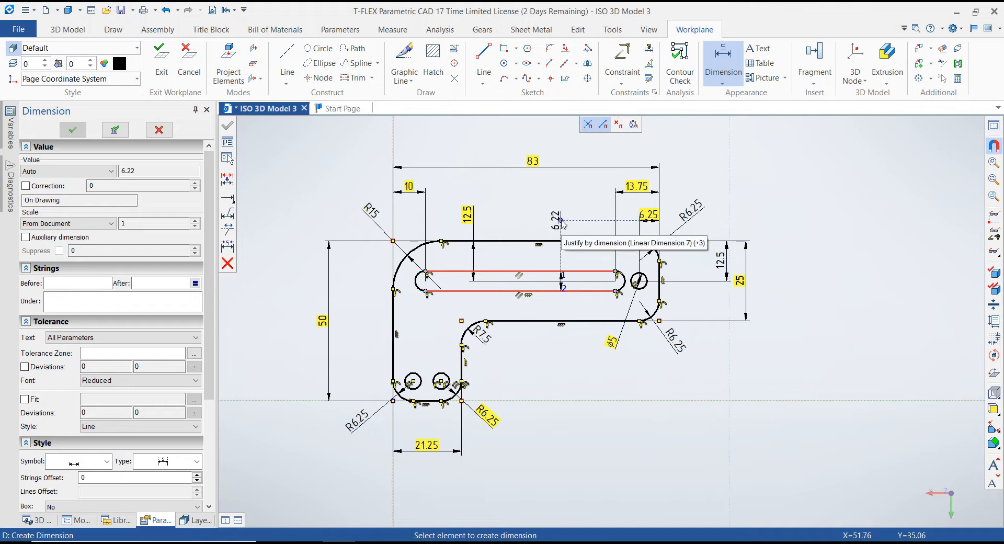
pyautogui.click(560, 222)
pyautogui.write('6.22')
pyautogui.press('Return')
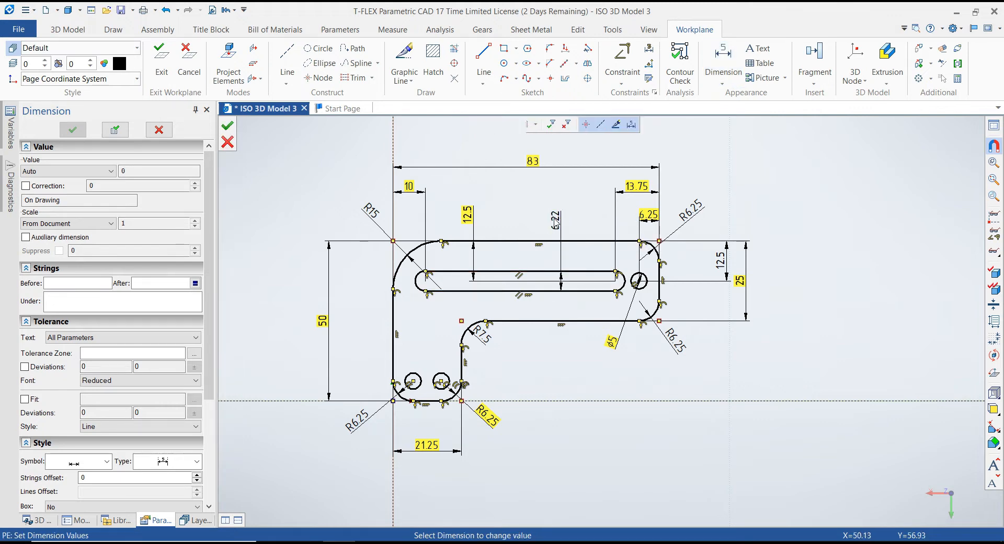
pyautogui.press('Escape')
# - Finish the plate sketch and hide the Front, Left and Top workplanes in the 3D scene
pyautogui.scroll(-2, 530, 212)
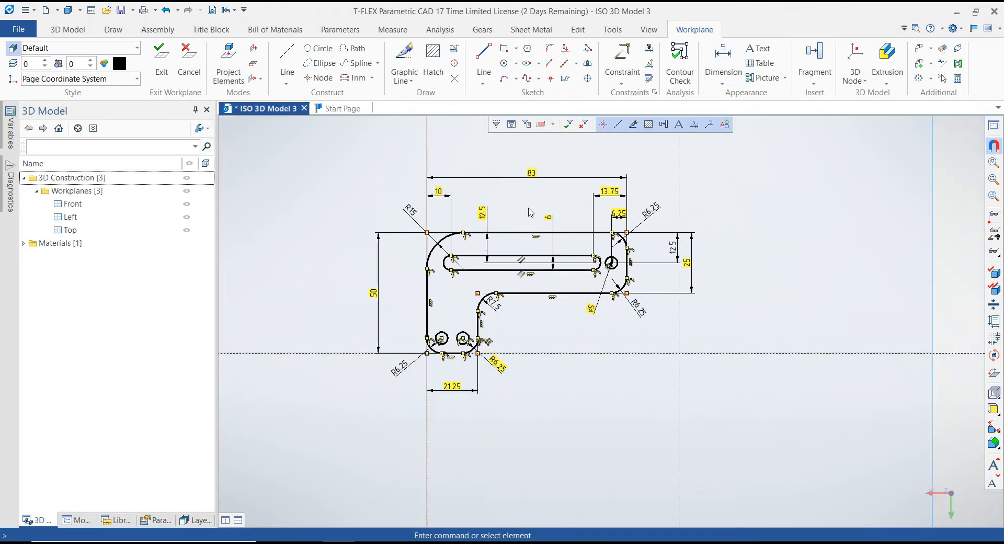
pyautogui.click(166, 78)
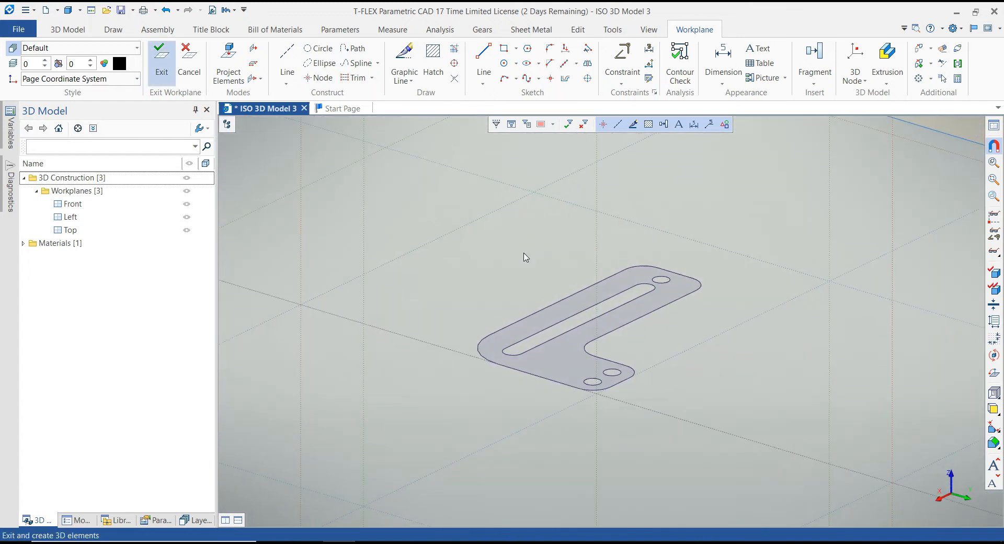
pyautogui.scroll(-3, 513, 318)
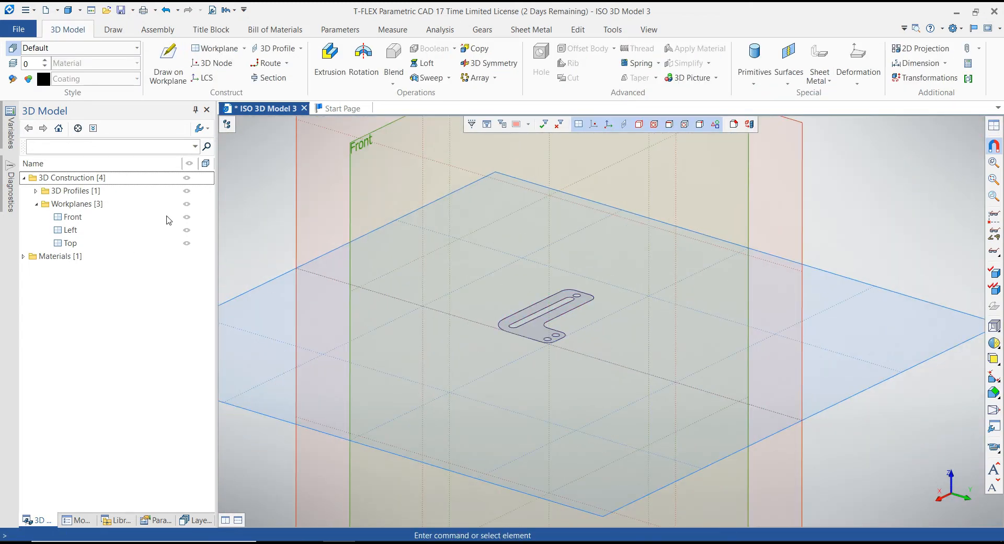
pyautogui.click(186, 217)
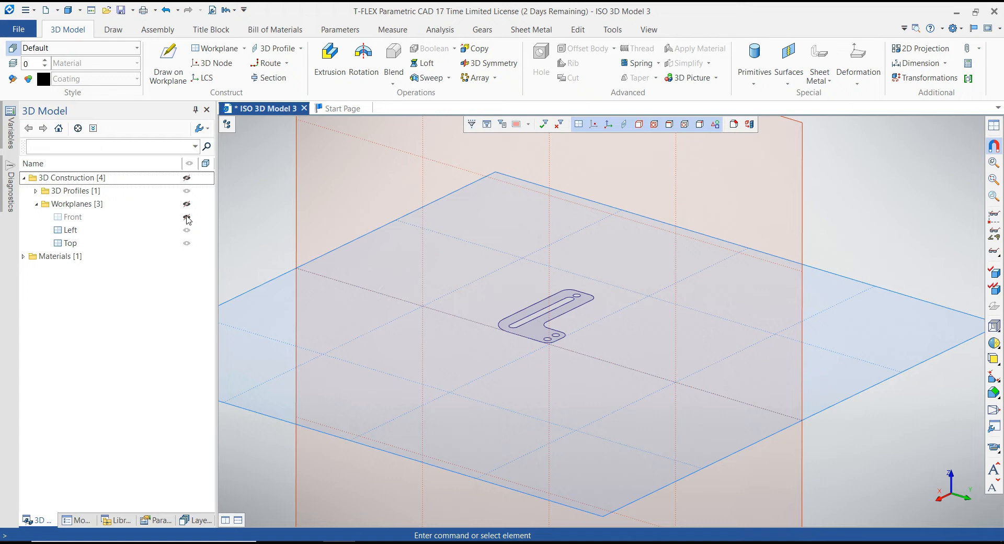
pyautogui.click(187, 205)
pyautogui.click(187, 203)
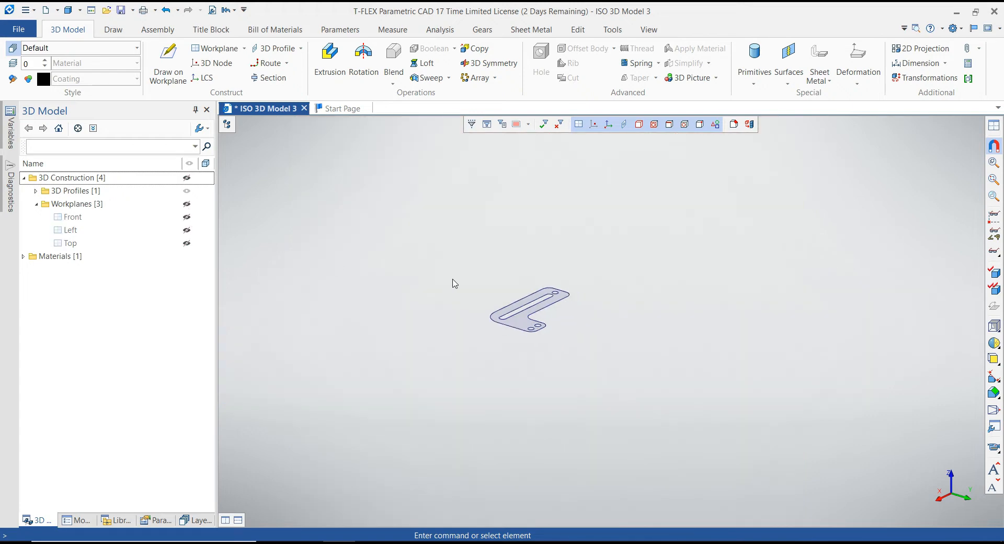
# - Make only the Front workplane visible around the plate profile
pyautogui.moveTo(453, 283); pyautogui.dragTo(762, 350, button='right')
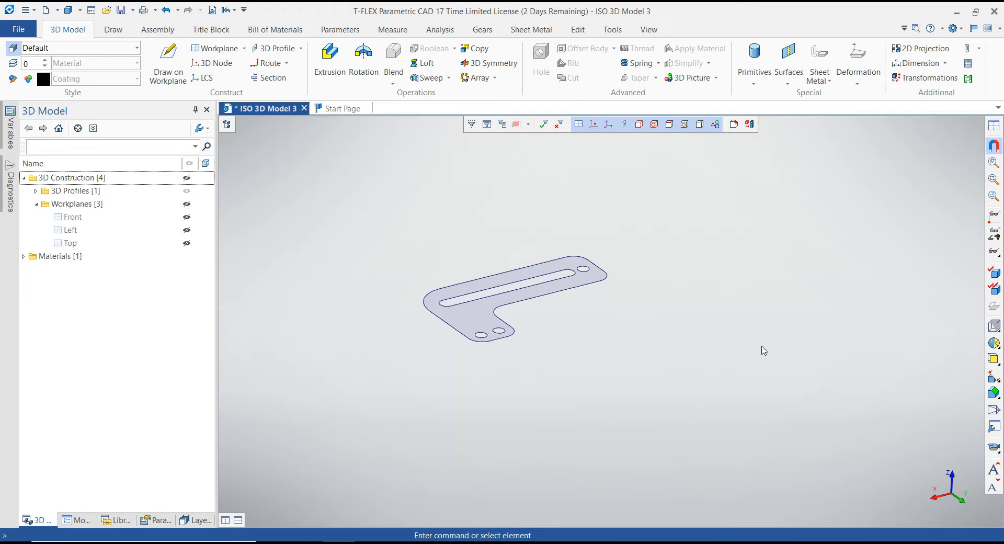
pyautogui.click(993, 343)
pyautogui.click(938, 461)
pyautogui.moveTo(531, 375); pyautogui.dragTo(440, 364, button='right')
pyautogui.click(187, 230)
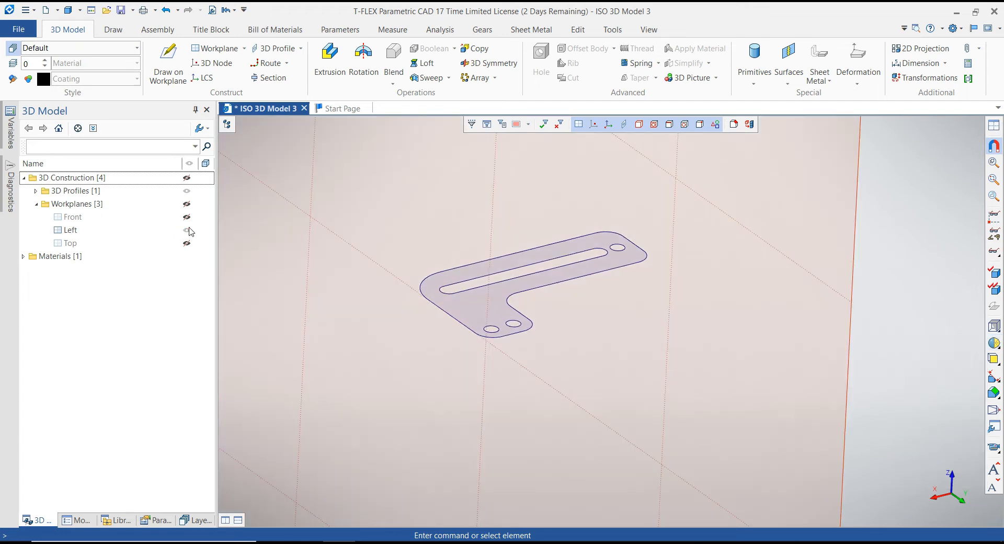
pyautogui.click(188, 230)
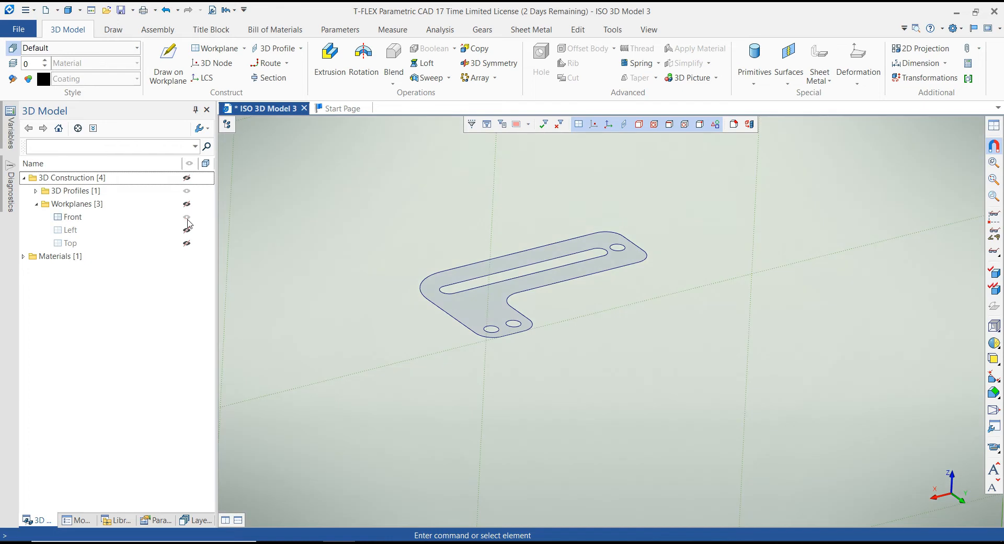
pyautogui.click(187, 217)
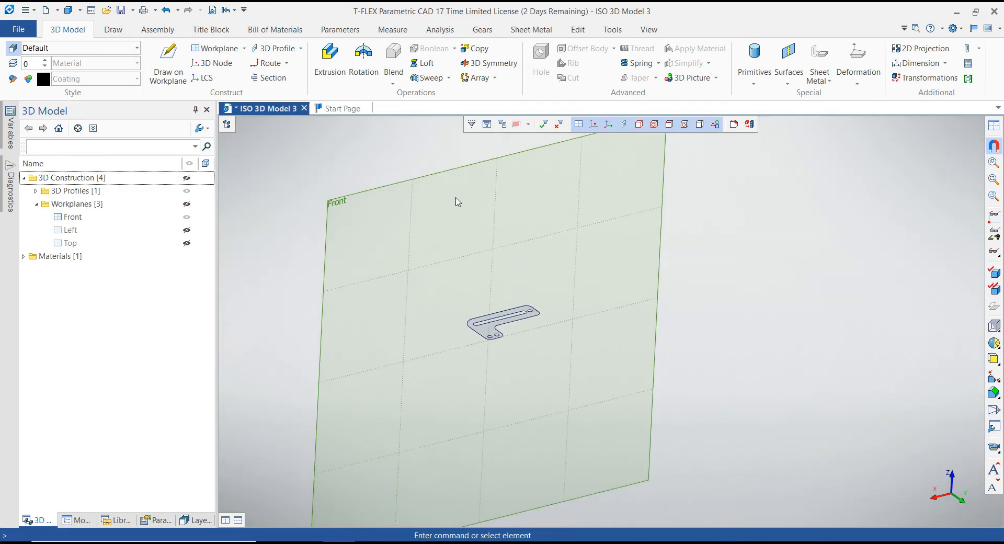
# - Start drawing on the Front workplane and add horizontal and vertical construction lines through its origin
pyautogui.click(452, 169)
pyautogui.click(464, 144)
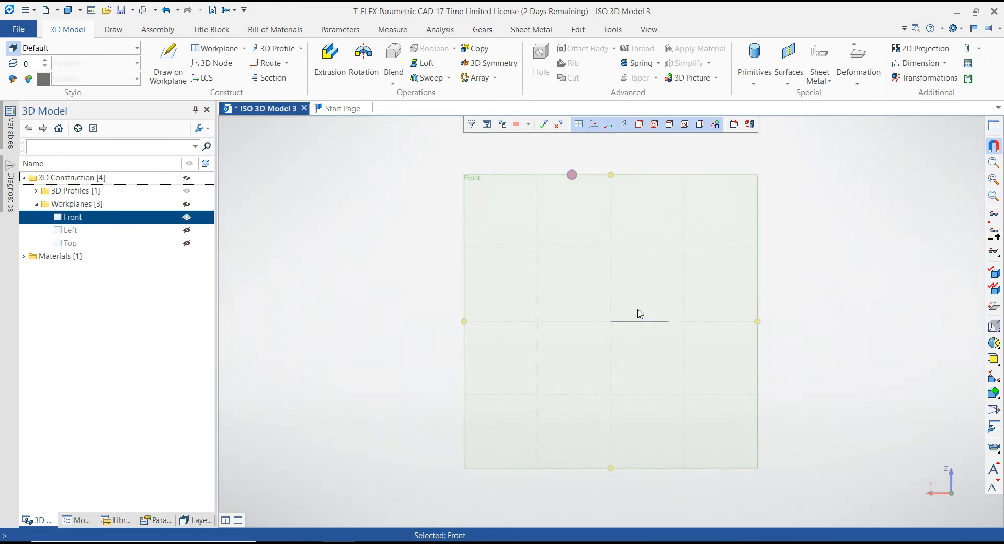
pyautogui.doubleClick(640, 314)
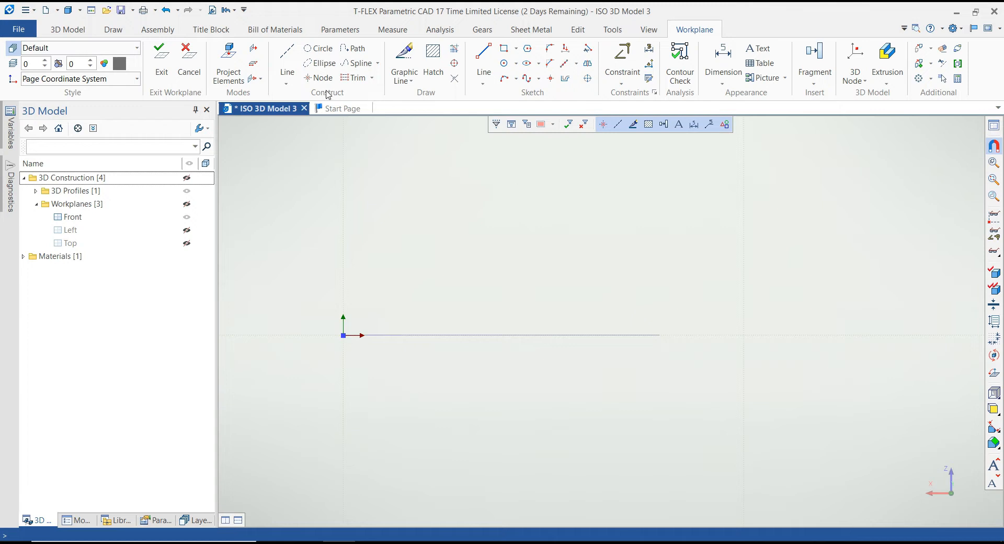
pyautogui.click(287, 78)
pyautogui.click(334, 124)
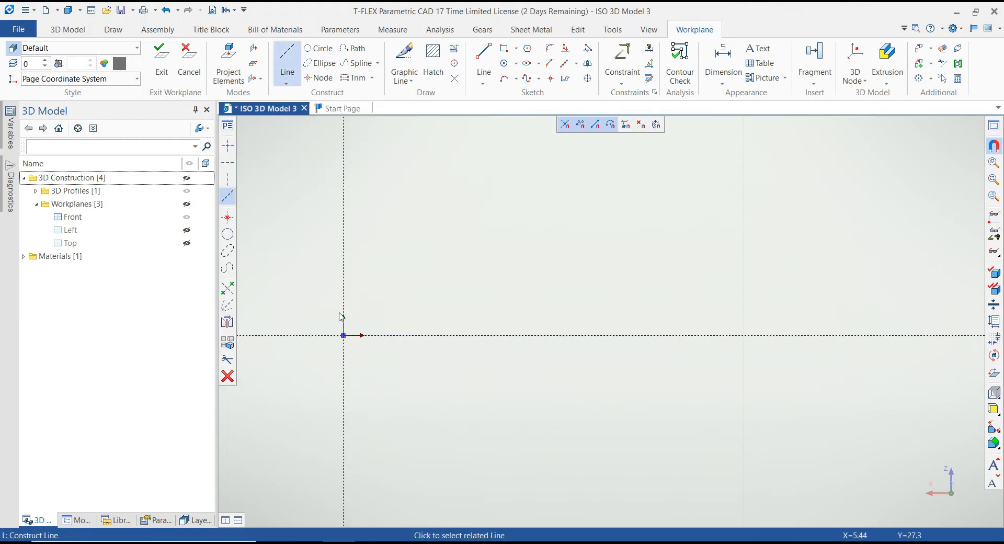
# - Sketch a horizontal line about 24.8 mm long from the origin along the horizontal construction line
pyautogui.scroll(1, 327, 318)
pyautogui.click(483, 62)
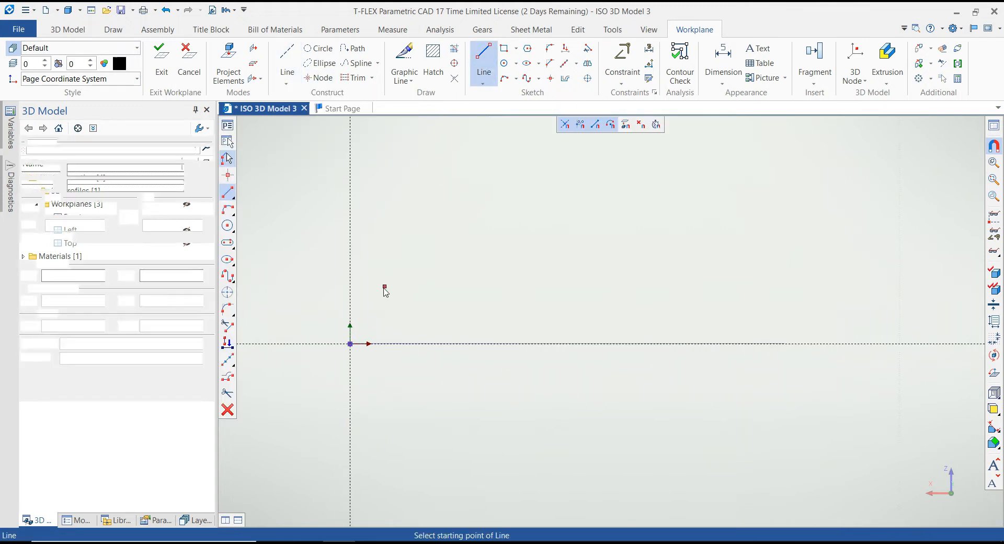
pyautogui.click(344, 357)
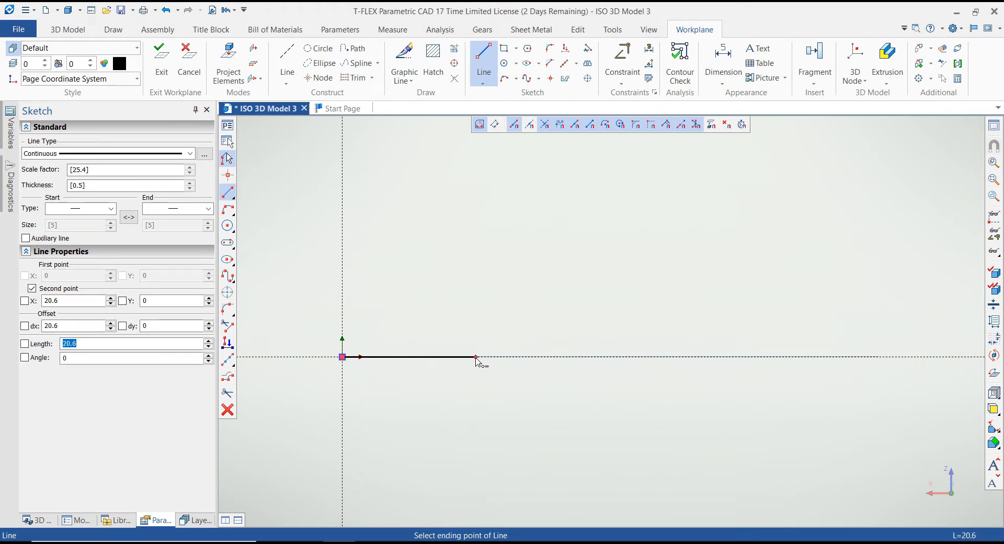
pyautogui.click(503, 357)
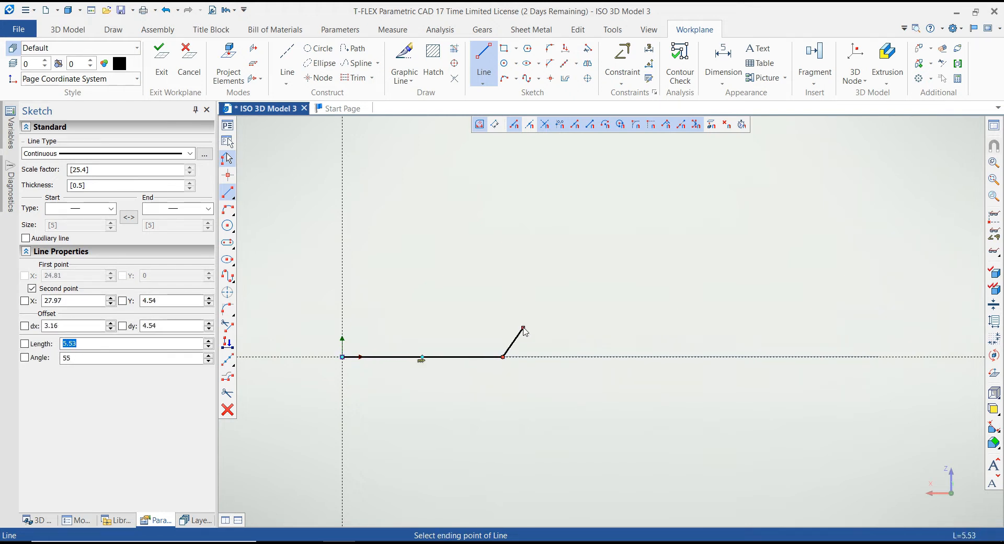
# - Continue from the line's right end with a three-point arc curving upward and a straight segment about 3 mm long at about 58°
pyautogui.scroll(2, 524, 328)
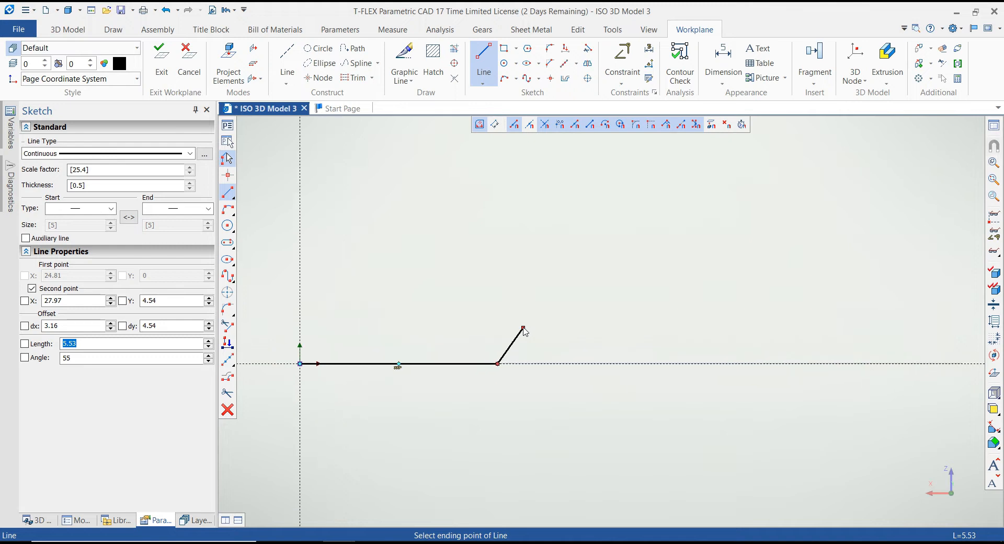
pyautogui.click(227, 209)
pyautogui.scroll(2, 512, 350)
pyautogui.click(510, 348)
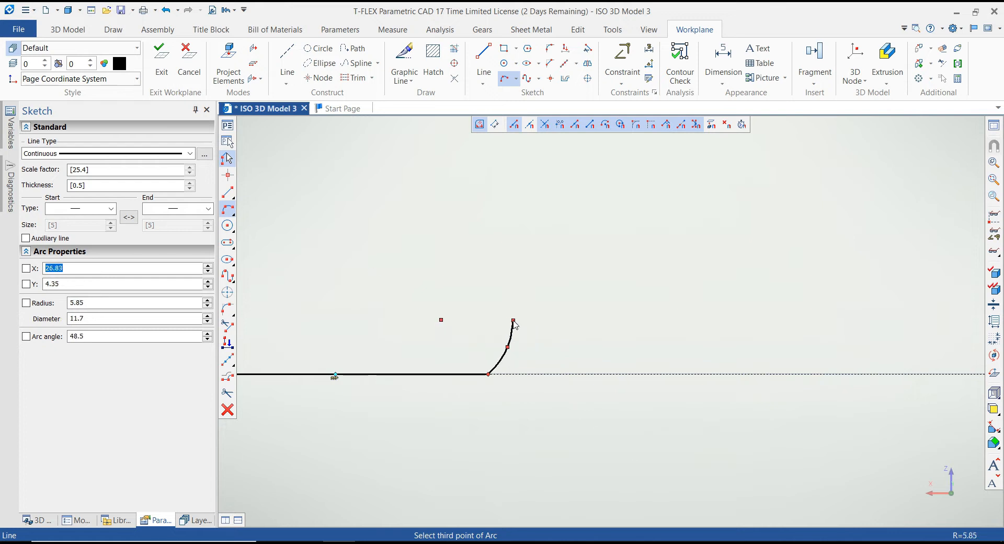
pyautogui.press('Escape')
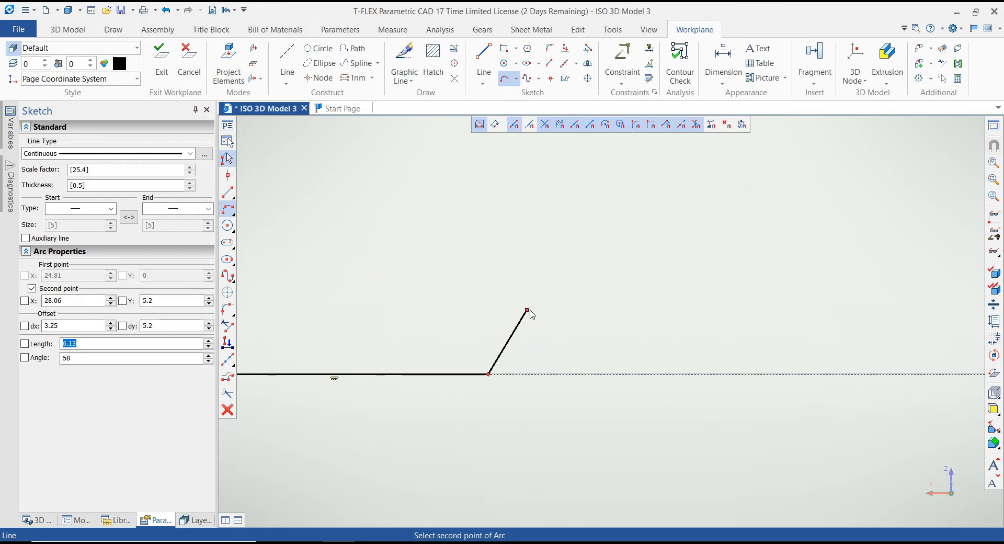
pyautogui.scroll(1, 521, 358)
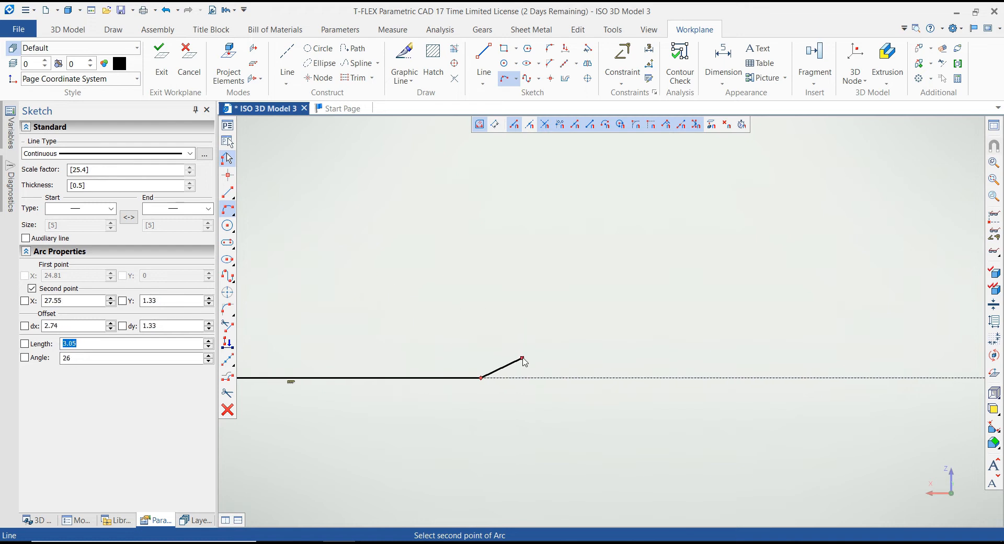
pyautogui.click(522, 359)
pyautogui.click(543, 325)
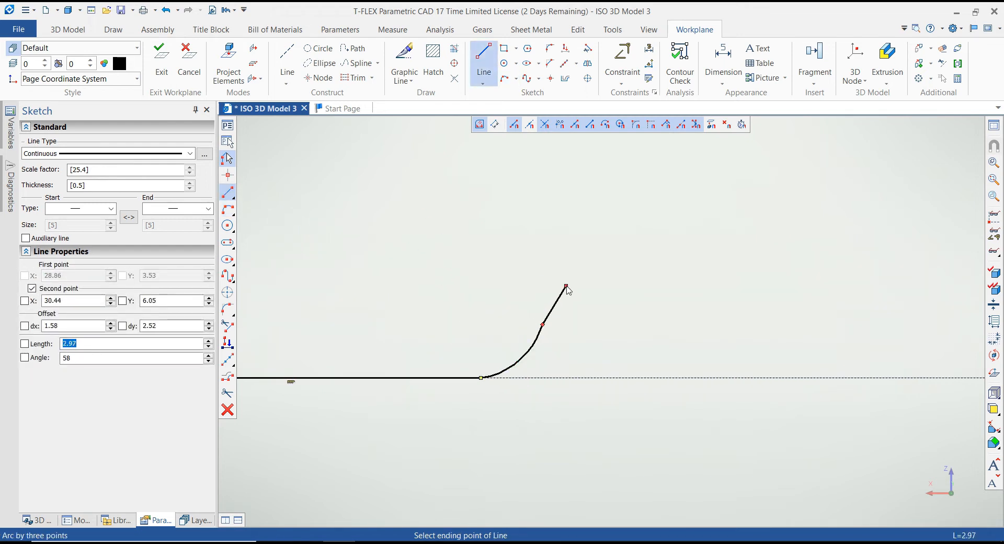
pyautogui.click(566, 287)
# - Add a three-point arc of about 4.9 mm radius that levels off, followed by a horizontal line about 11.6 mm long
pyautogui.click(228, 209)
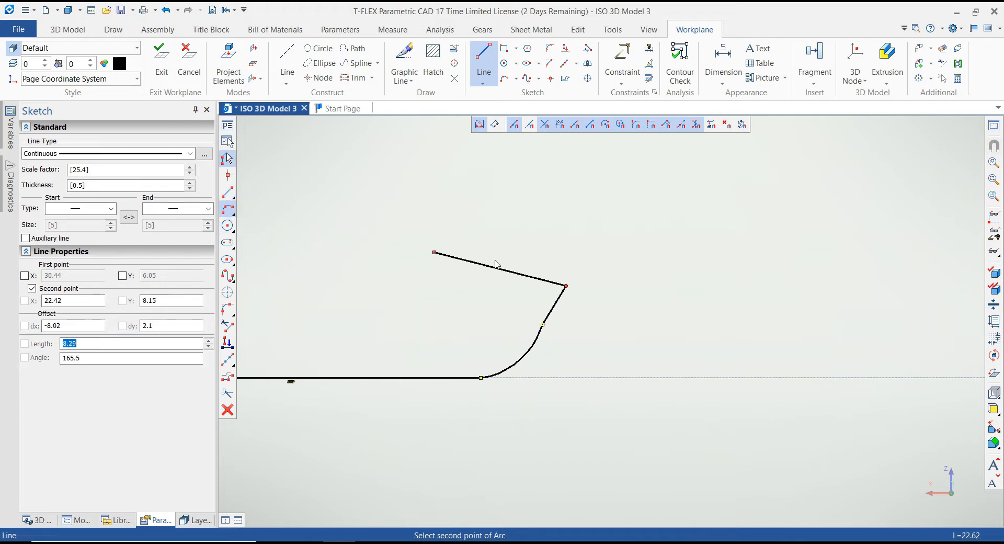
pyautogui.click(594, 250)
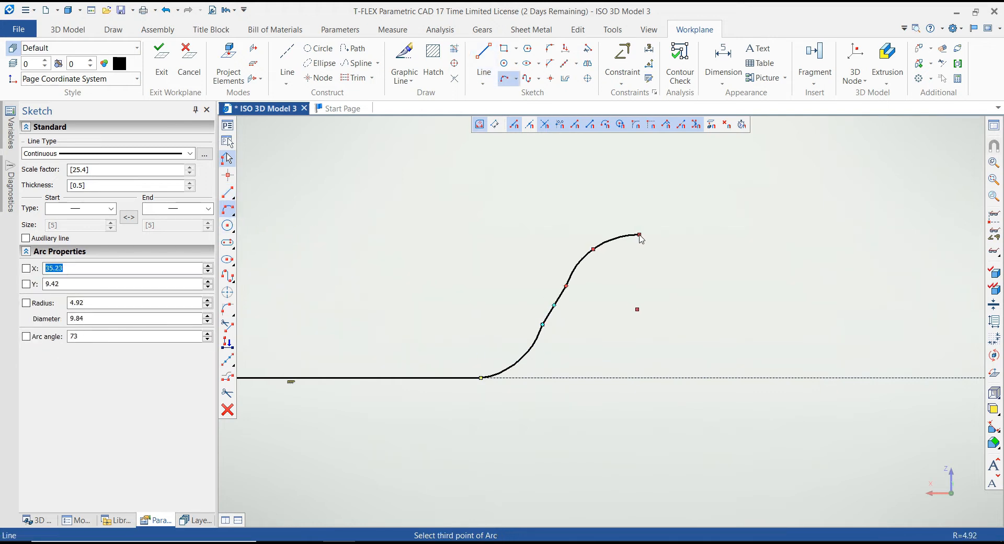
pyautogui.click(639, 235)
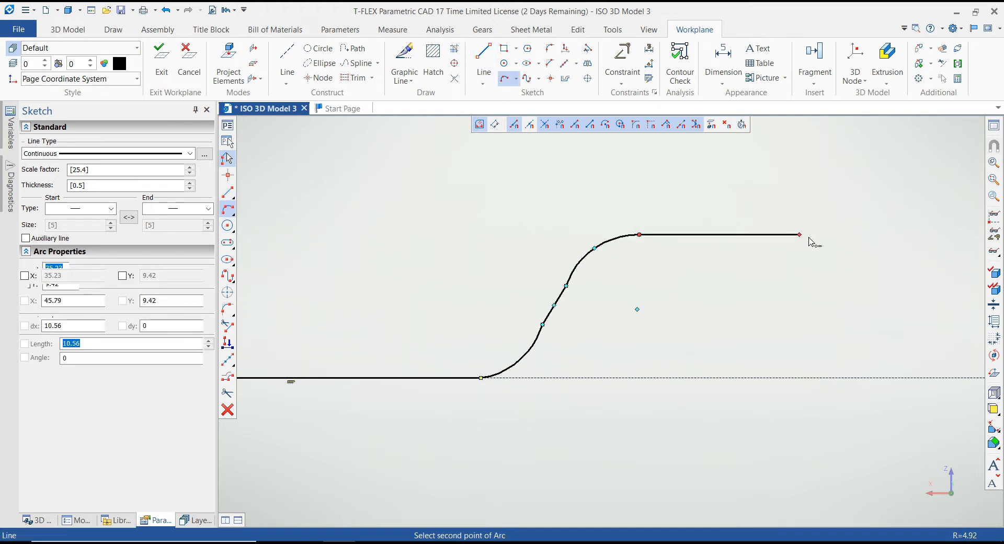
pyautogui.click(227, 192)
pyautogui.click(815, 235)
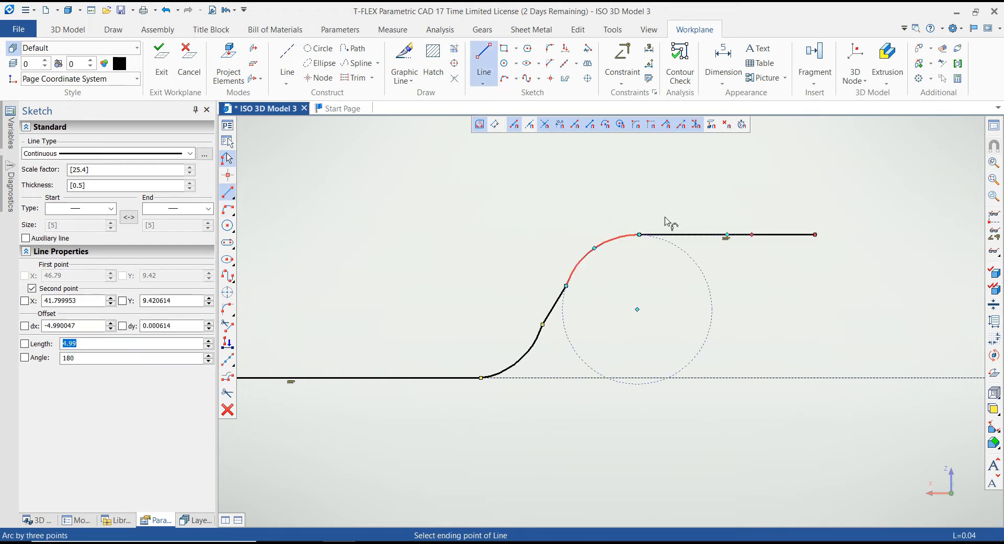
# - Make the lower arc tangent to the horizontal line from the origin and to the slanted segment
pyautogui.press('Escape')
pyautogui.press('Escape')
pyautogui.scroll(-5, 492, 267)
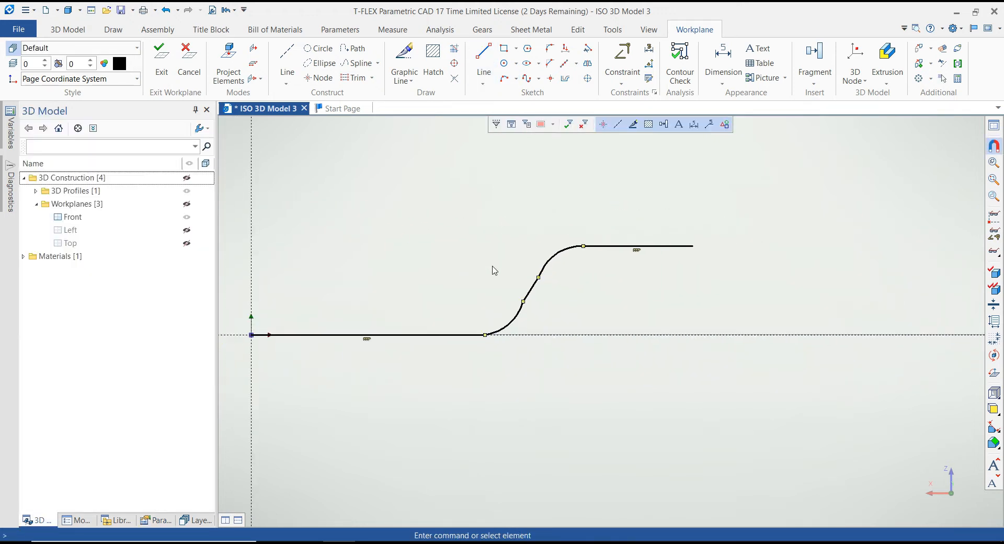
pyautogui.click(629, 84)
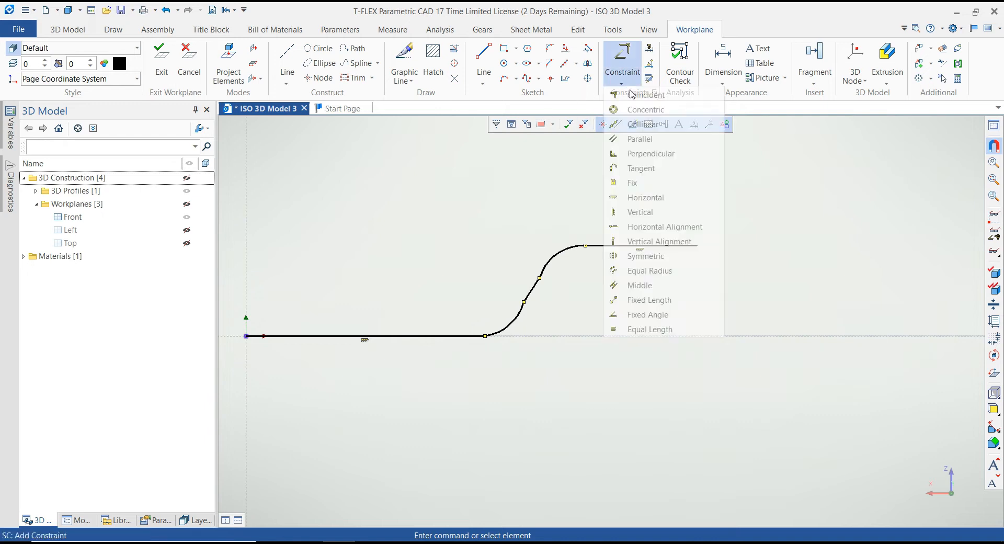
pyautogui.click(641, 167)
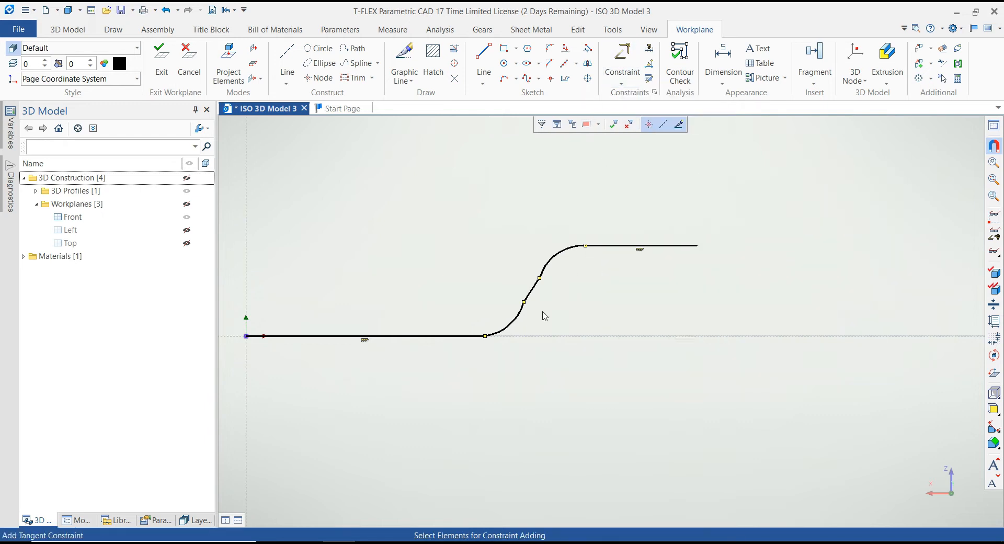
pyautogui.click(467, 335)
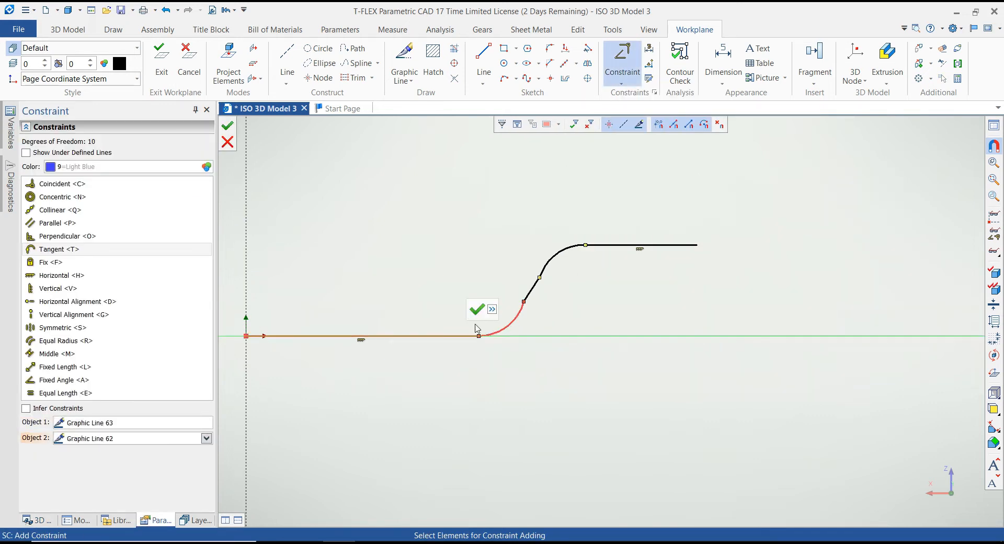
pyautogui.click(475, 312)
pyautogui.click(518, 315)
pyautogui.click(532, 295)
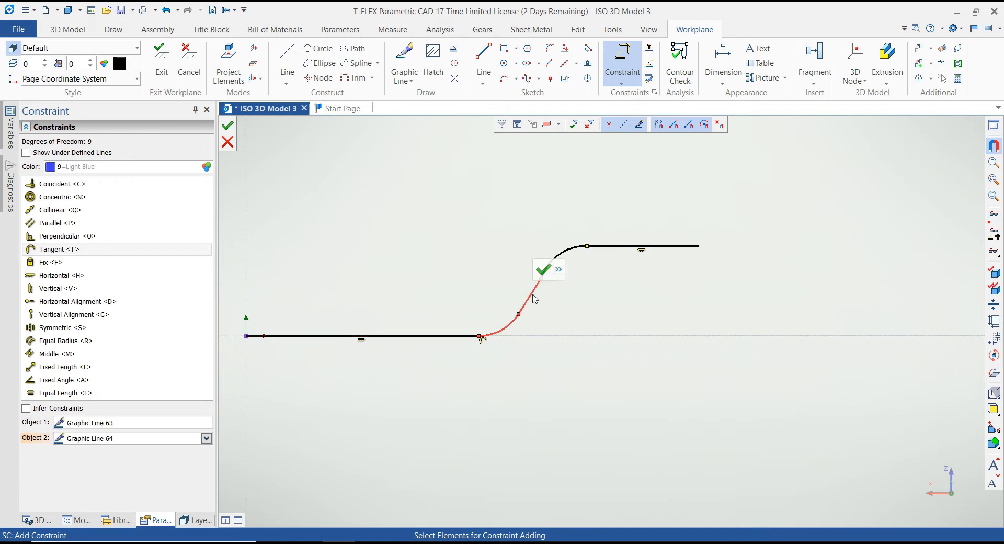
pyautogui.click(539, 274)
# - Make the upper arc tangent to the slanted segment and to the upper horizontal line
pyautogui.click(539, 281)
pyautogui.click(550, 262)
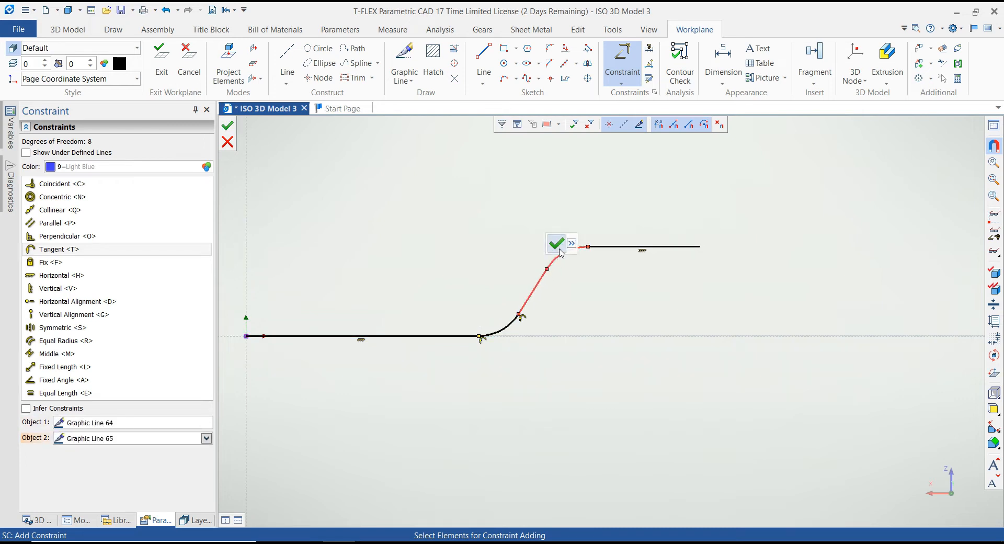
pyautogui.click(560, 243)
pyautogui.click(570, 253)
pyautogui.click(604, 251)
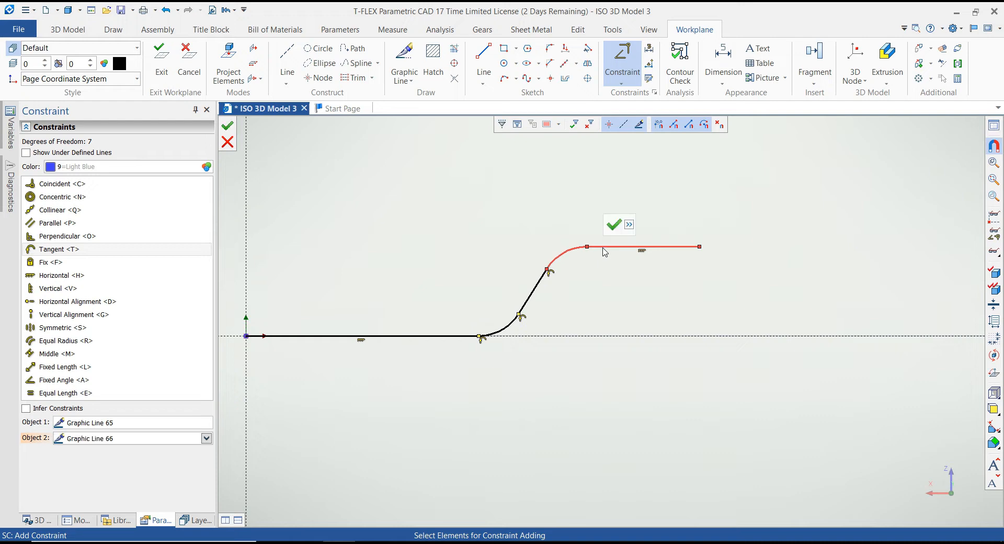
pyautogui.click(607, 231)
pyautogui.rightClick(507, 235)
pyautogui.rightClick(508, 235)
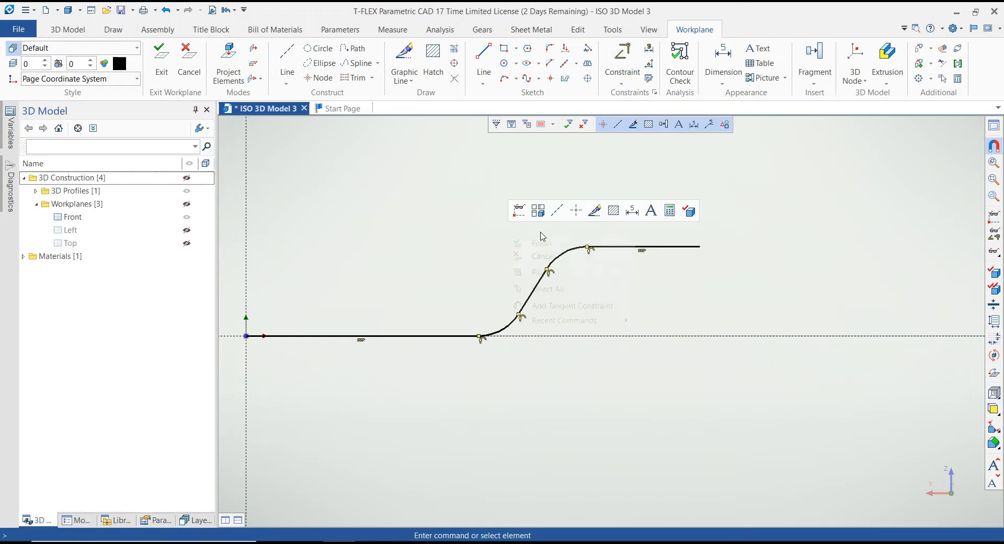
# - Dimension the lower arc of the step and set its radius to 8 mm
pyautogui.click(631, 210)
pyautogui.click(501, 327)
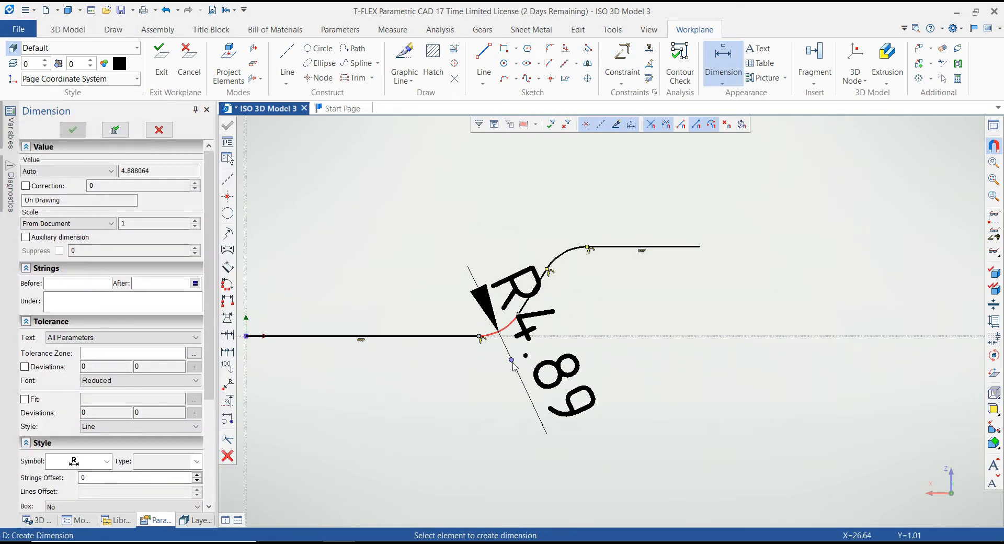
pyautogui.scroll(-1, 513, 365)
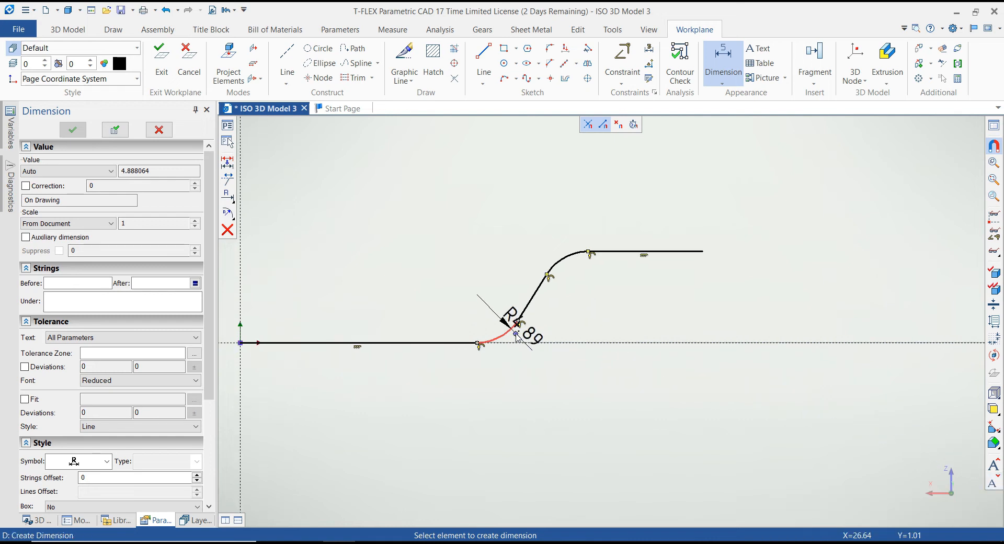
pyautogui.scroll(1, 515, 332)
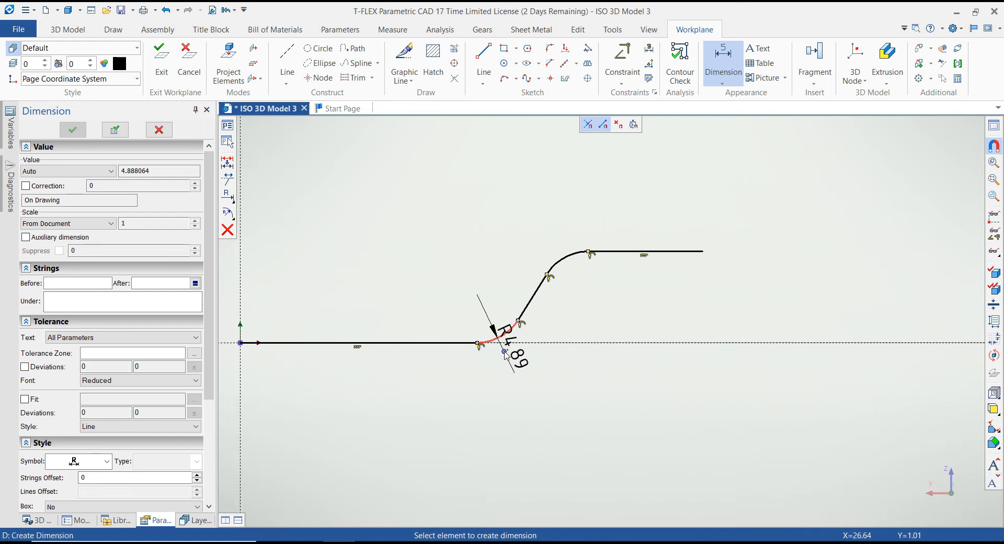
pyautogui.click(542, 374)
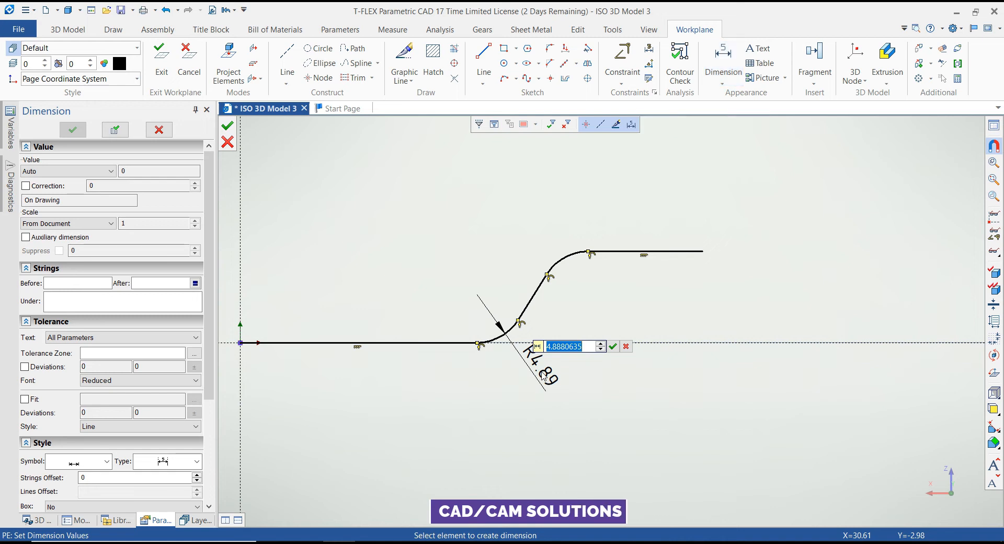
pyautogui.write('8')
pyautogui.press('Return')
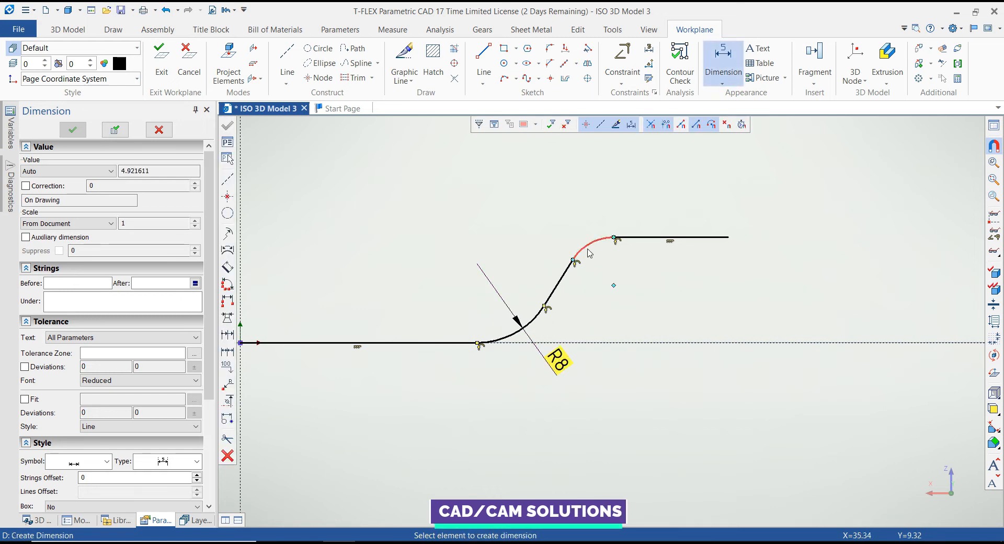
# - Dimension the upper arc of the step with a radius of 7.5 mm
pyautogui.click(589, 253)
pyautogui.click(584, 213)
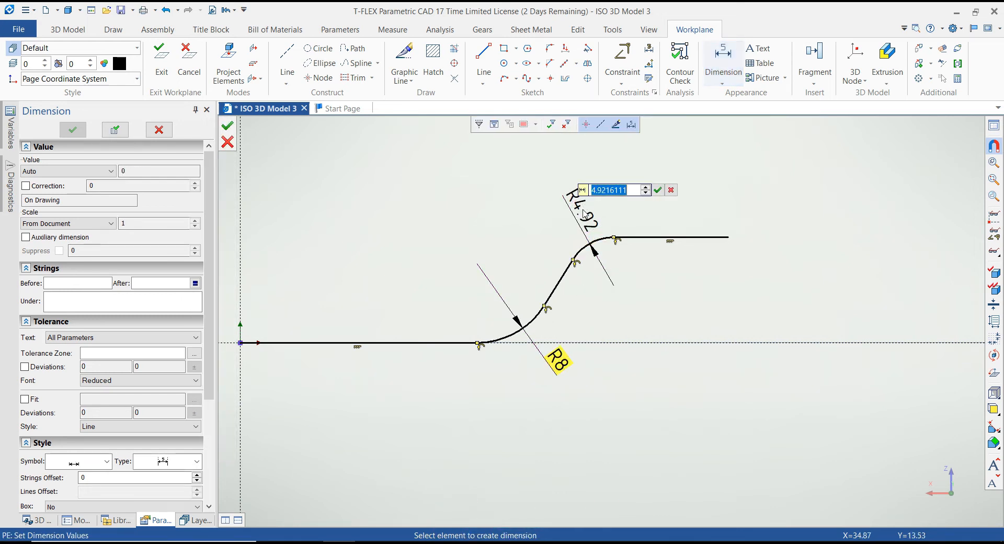
pyautogui.write('7.5')
pyautogui.press('Return')
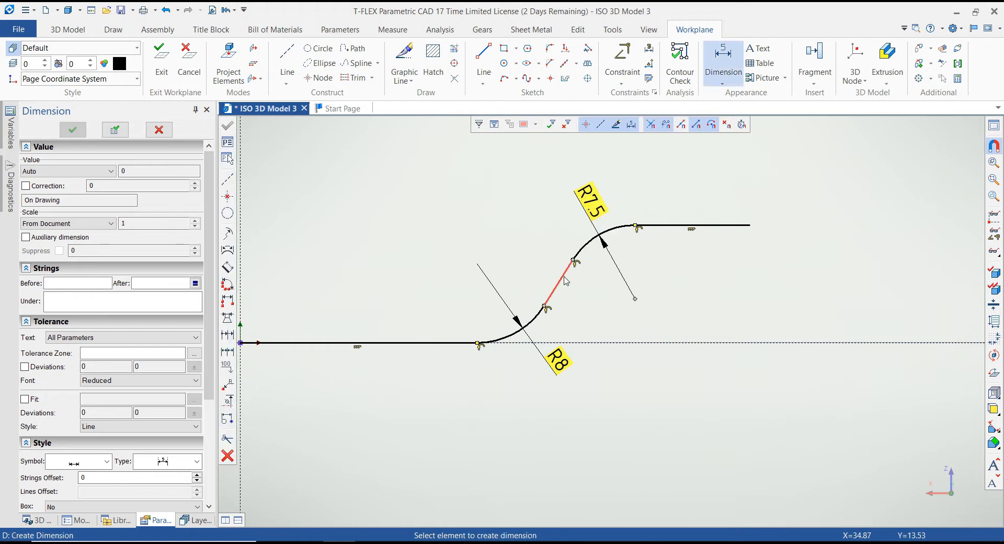
# - Add an angular dimension of 140° between the slanted segment and the horizontal line from the origin
pyautogui.click(443, 343)
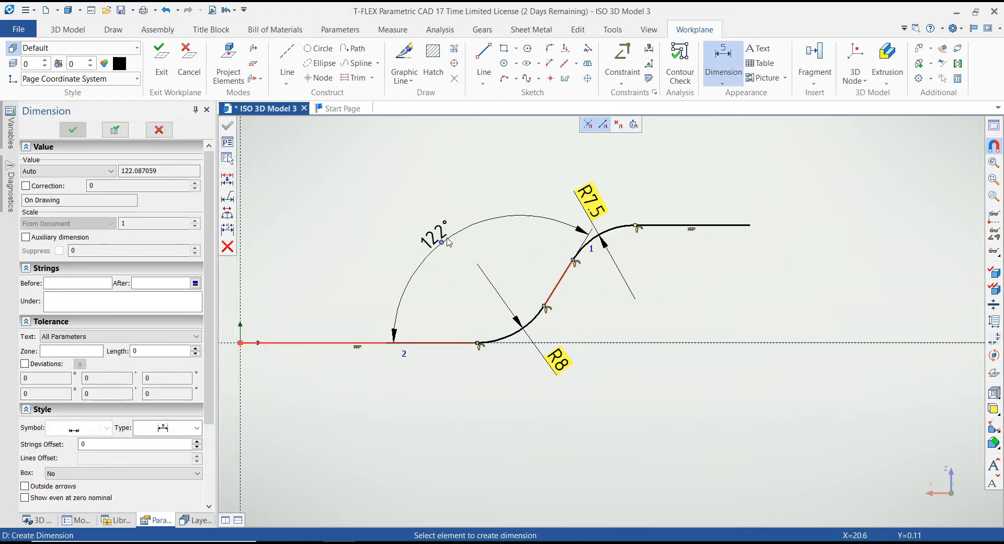
pyautogui.click(447, 233)
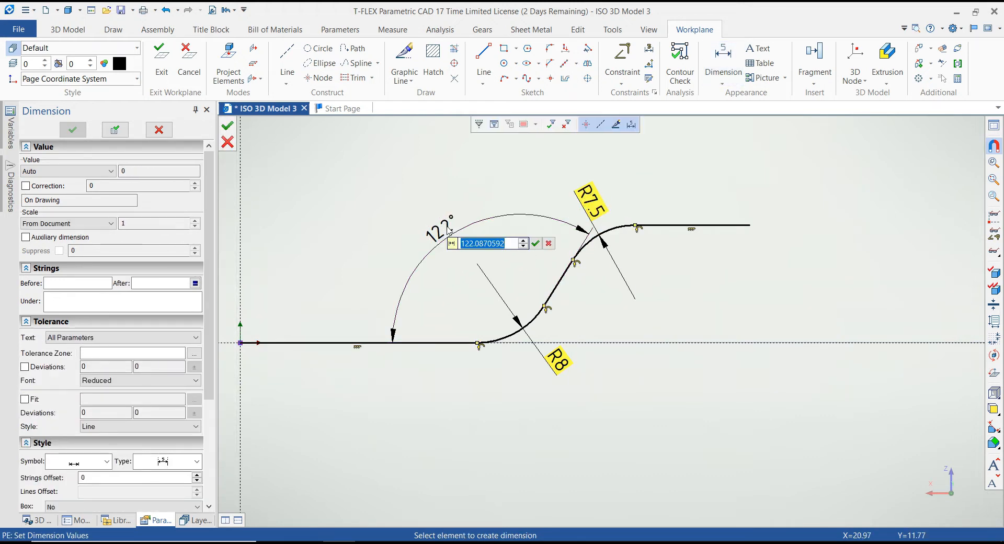
pyautogui.press('Return')
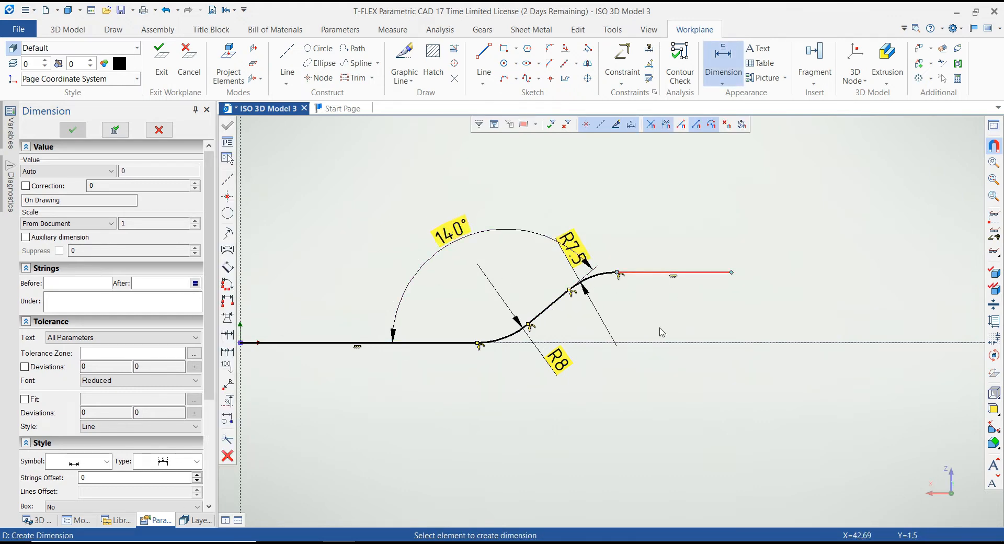
# - Dimension the upper horizontal line's height above the horizontal construction line as 4 mm
pyautogui.click(659, 343)
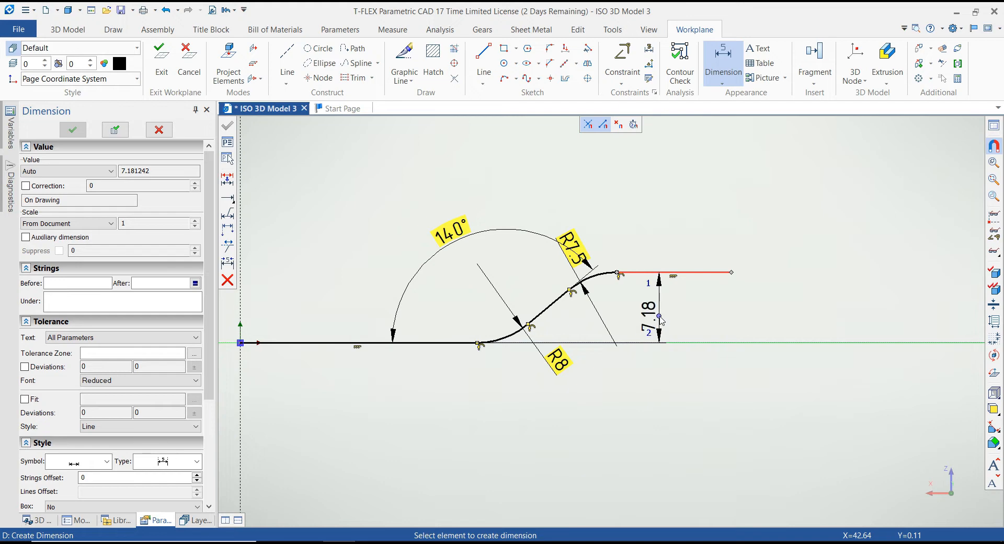
pyautogui.click(659, 315)
pyautogui.press('Return')
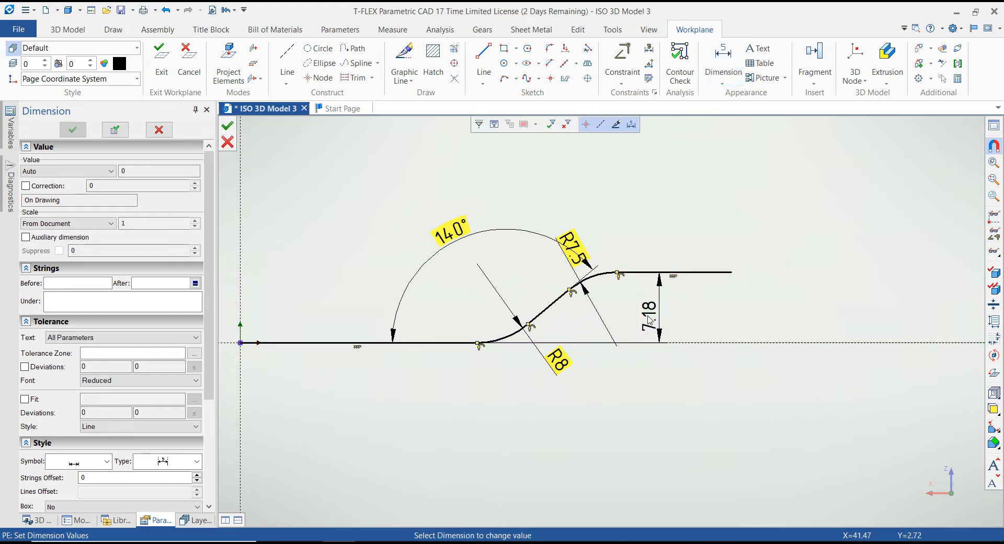
# - Dimension the lower horizontal line from the origin to the start of the R8 arc as 26 mm
pyautogui.scroll(-3, 615, 285)
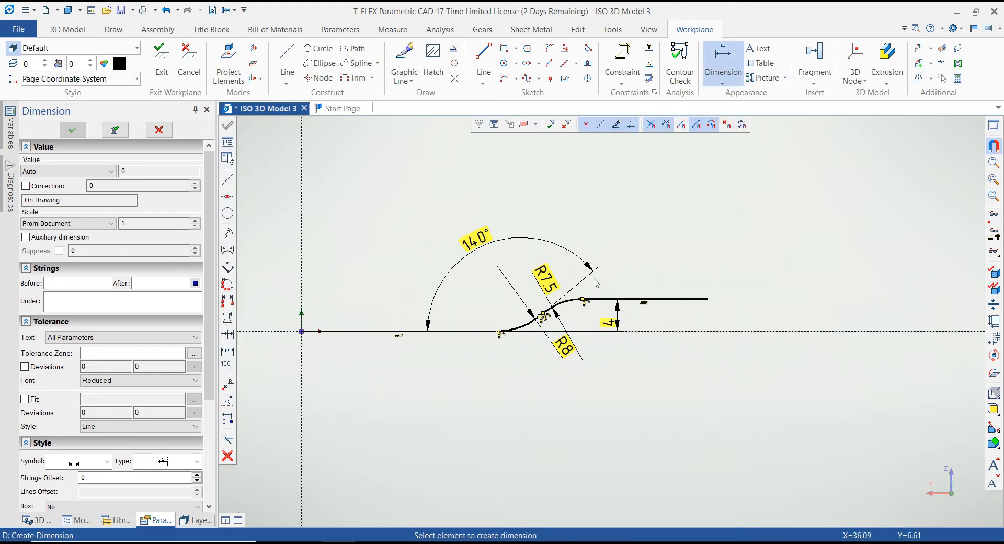
pyautogui.click(347, 317)
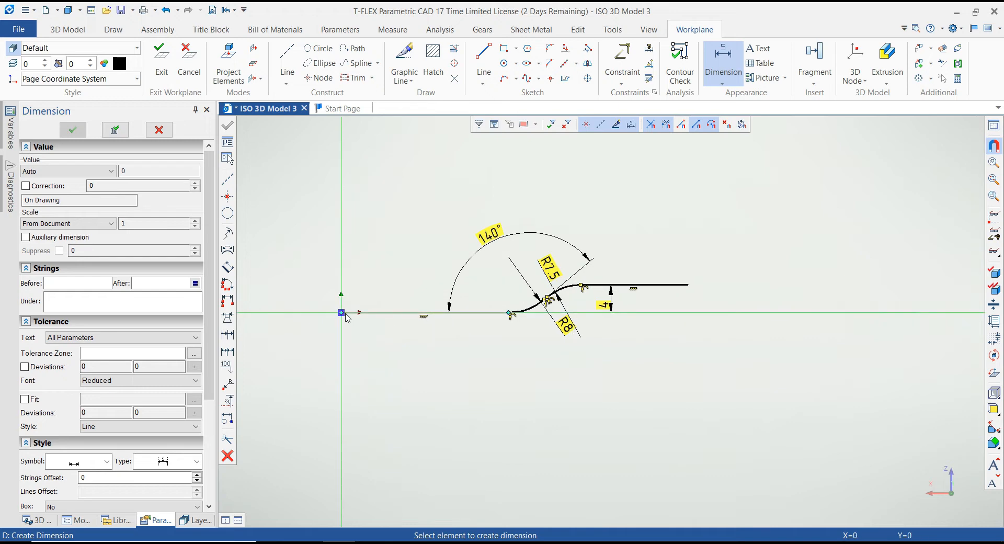
pyautogui.click(508, 313)
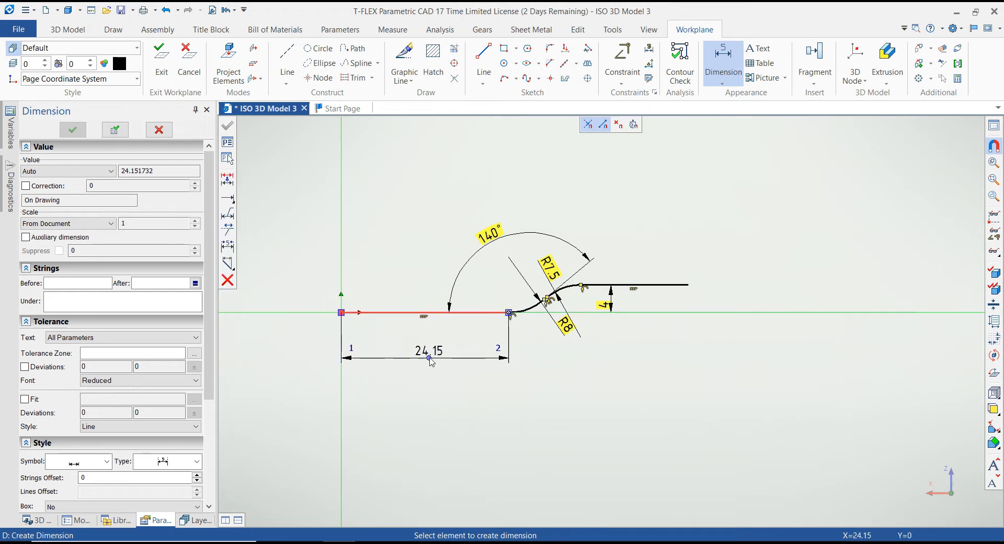
pyautogui.click(432, 353)
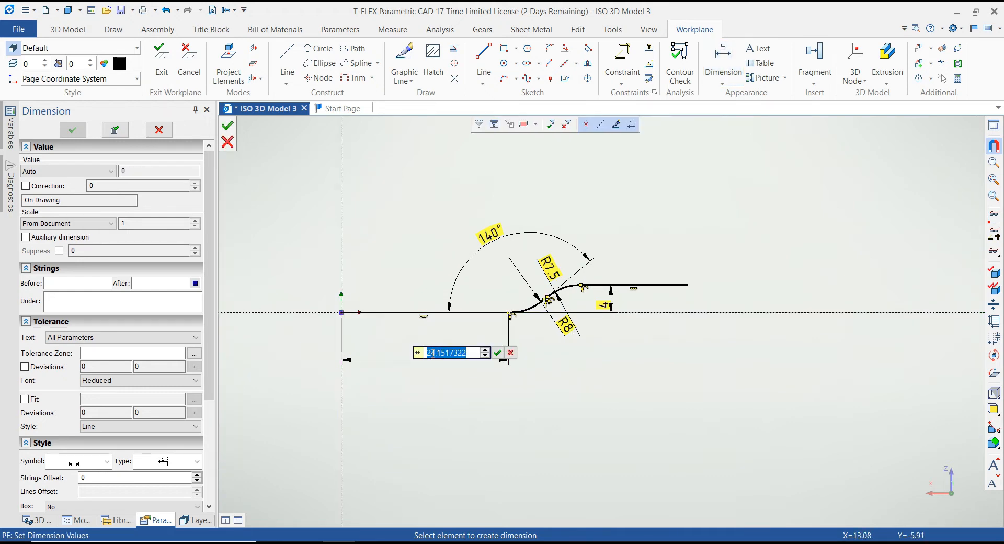
pyautogui.write('26')
pyautogui.press('Return')
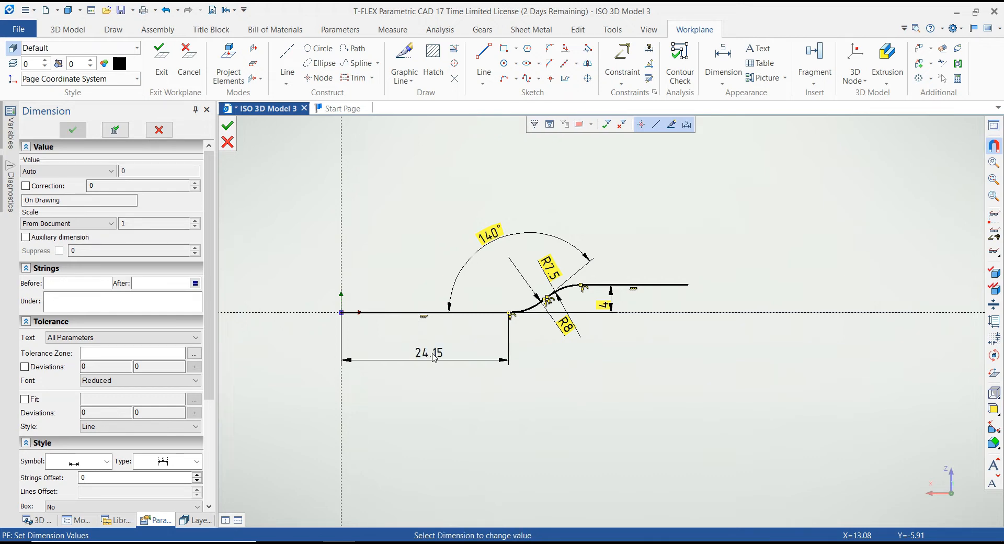
# - Draw a three-point arc curving down from the upper line's free end to about X 52.77, Y 2.49, and continue with a straight slanted segment
pyautogui.scroll(4, 685, 309)
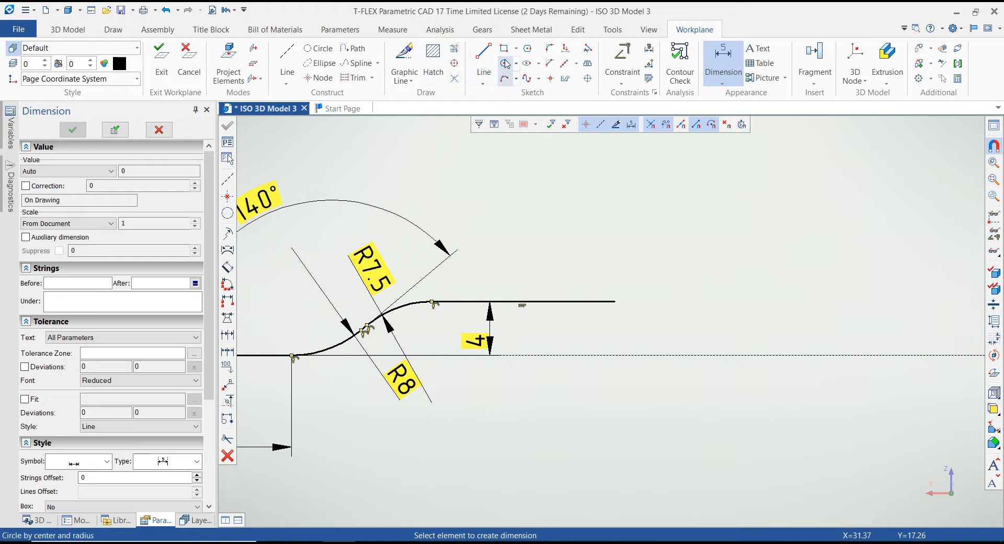
pyautogui.click(503, 79)
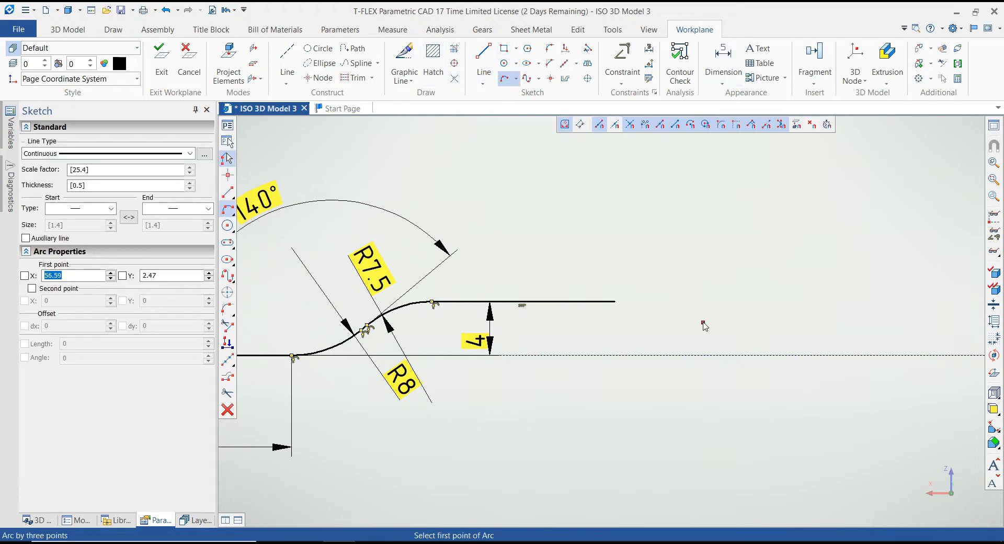
pyautogui.scroll(1, 632, 319)
pyautogui.click(605, 300)
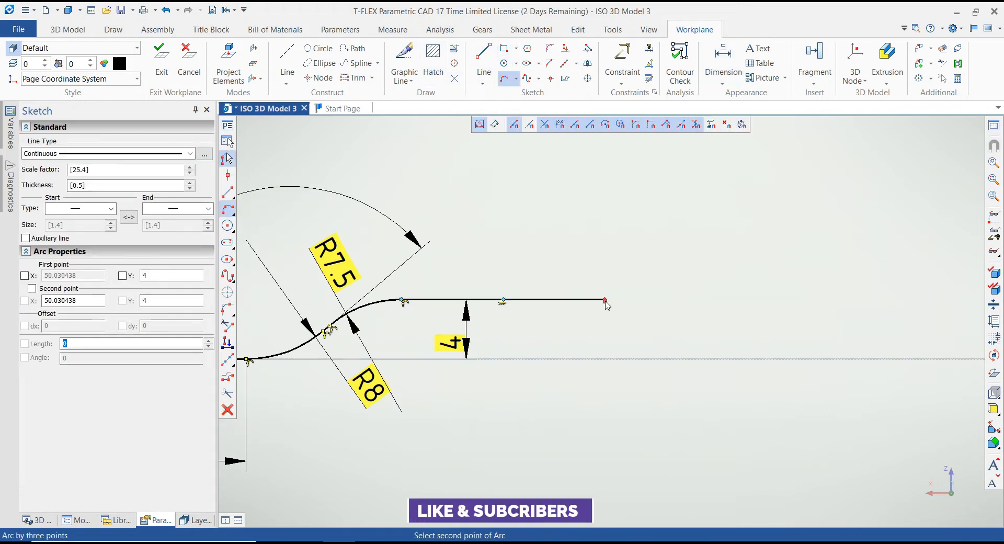
pyautogui.scroll(1, 633, 320)
pyautogui.click(634, 309)
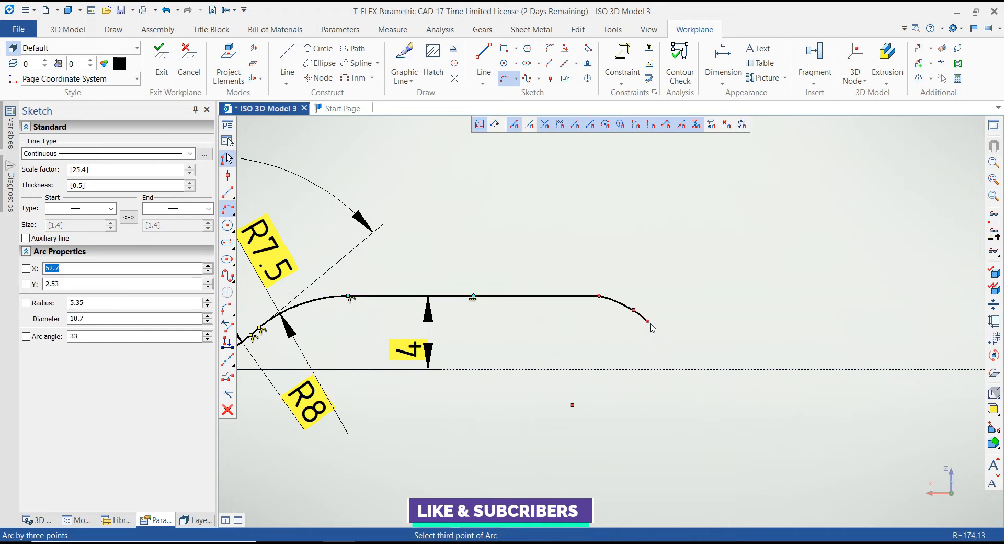
pyautogui.scroll(2, 641, 320)
pyautogui.click(643, 321)
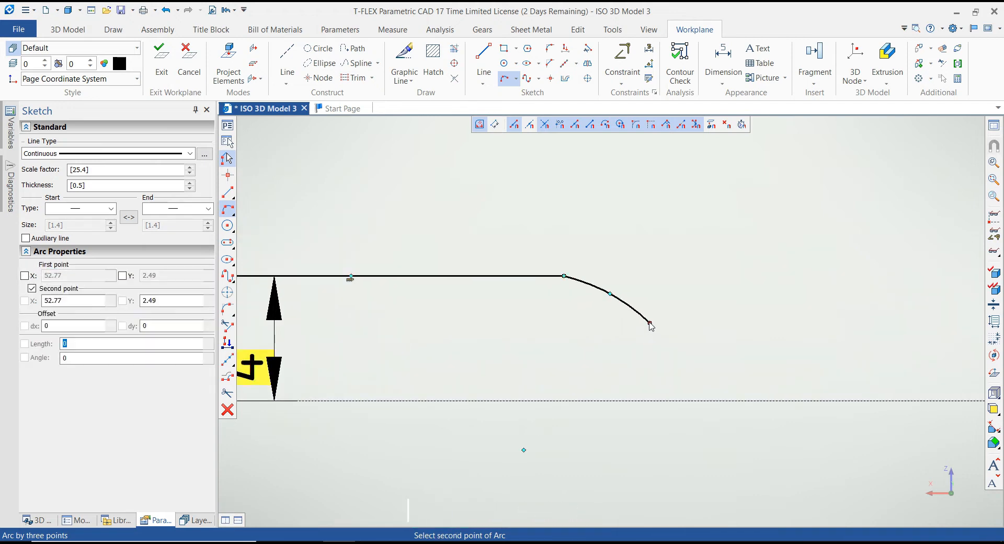
pyautogui.click(228, 192)
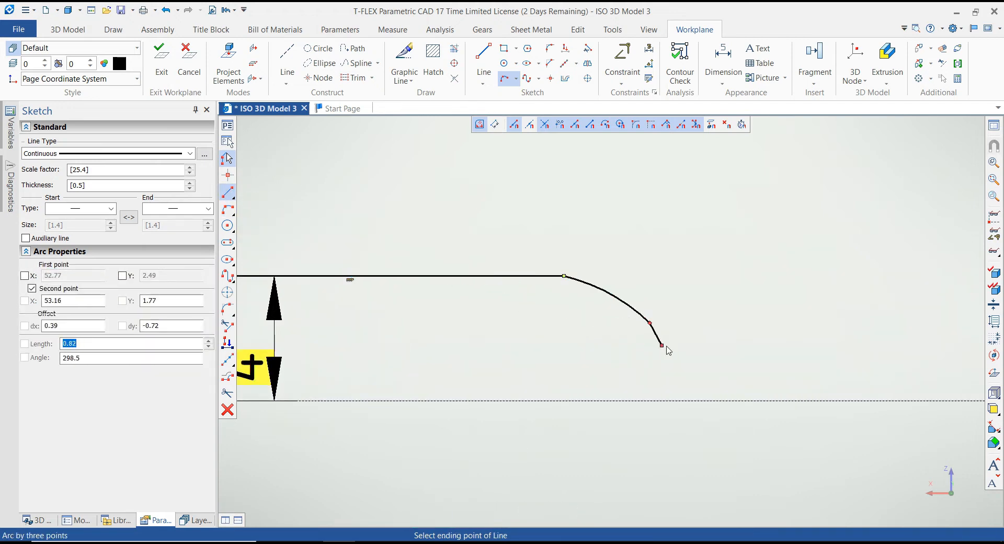
# - Add a three-point arc from the slanted segment to the horizontal construction line at about X 57.07, followed by a horizontal line along it
pyautogui.click(227, 210)
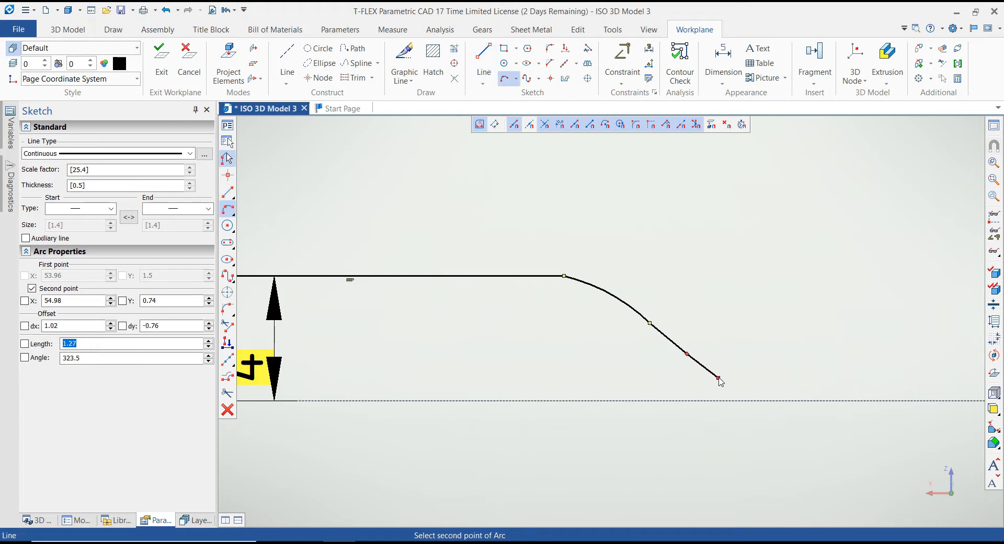
pyautogui.click(719, 379)
pyautogui.click(785, 401)
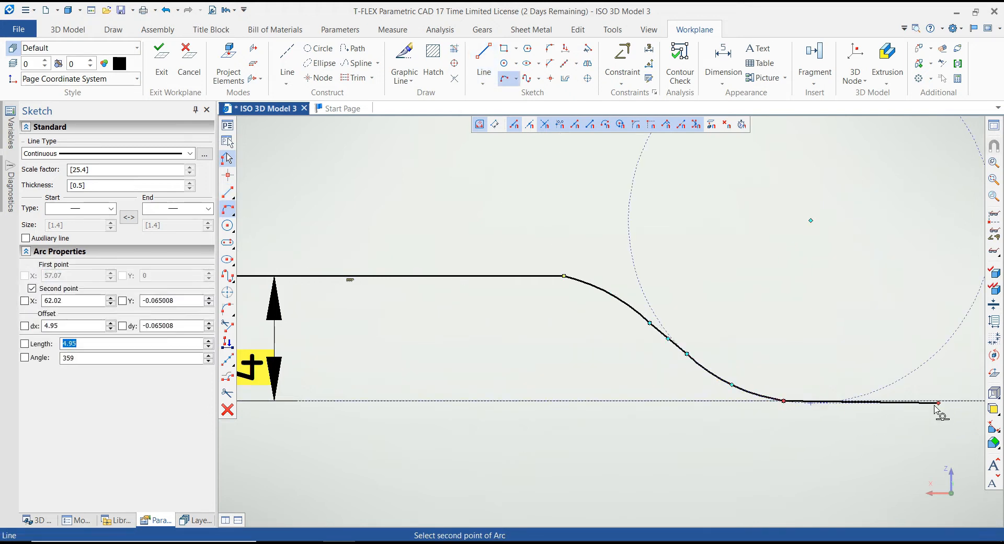
pyautogui.click(231, 197)
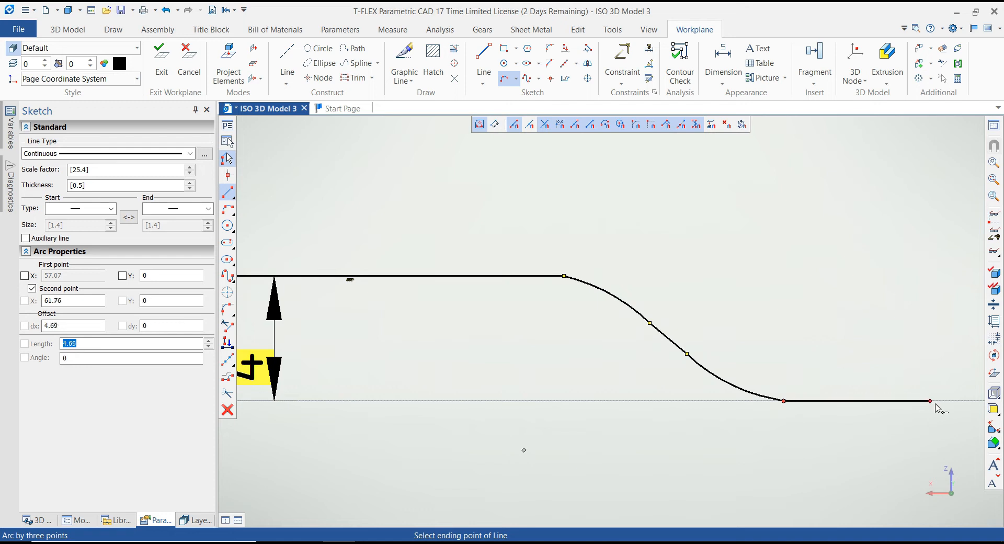
pyautogui.press('Escape')
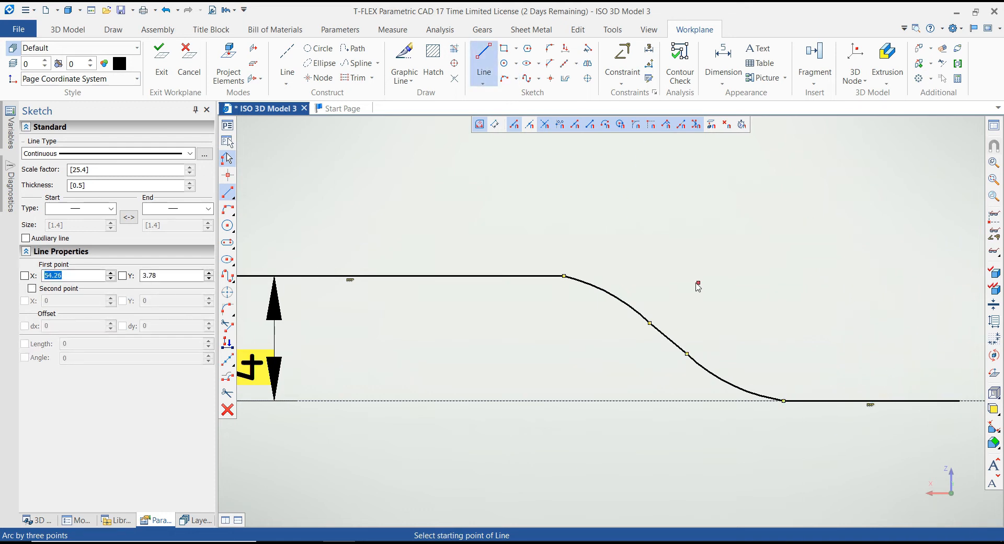
# - Add tangent constraints between the upper horizontal line and the descending arc, and between that arc and the slanted segment
pyautogui.press('Escape')
pyautogui.scroll(-2, 685, 290)
pyautogui.scroll(-2, 678, 293)
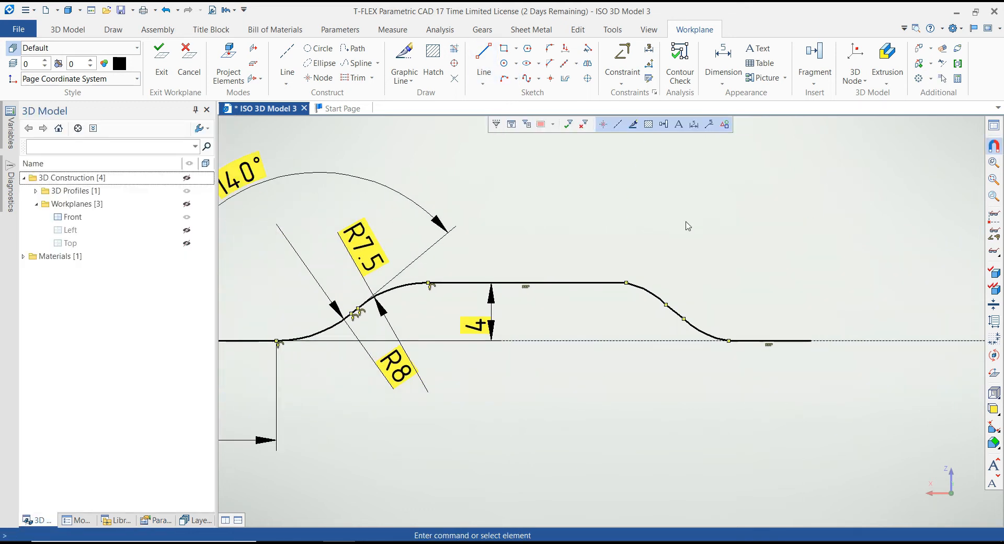
pyautogui.click(634, 83)
pyautogui.click(642, 168)
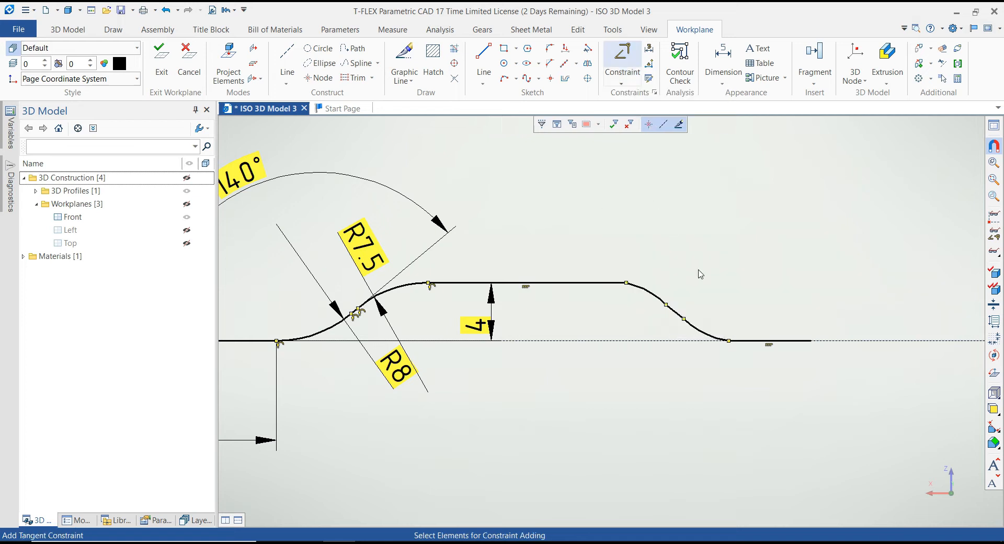
pyautogui.scroll(2, 717, 303)
pyautogui.click(585, 277)
pyautogui.click(554, 271)
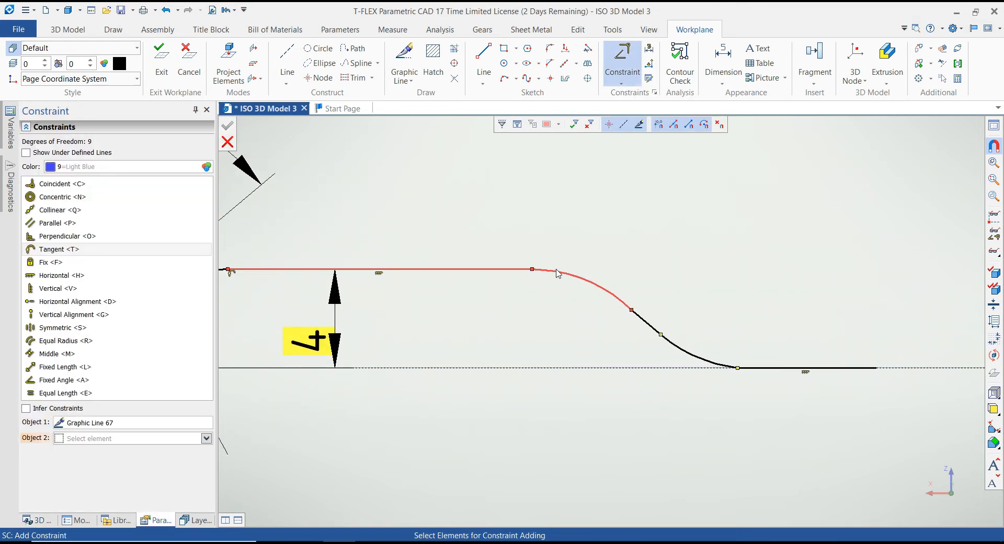
pyautogui.click(569, 248)
pyautogui.click(618, 296)
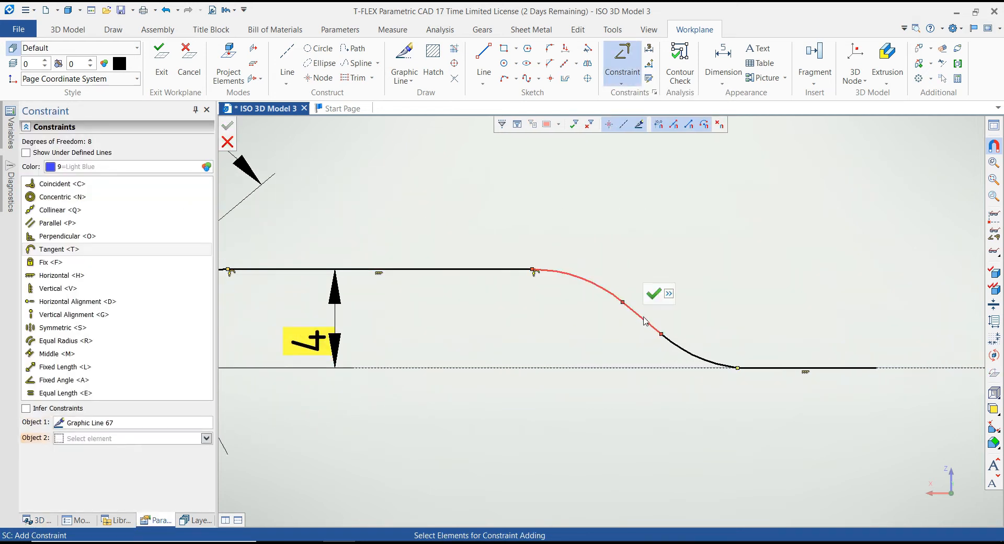
pyautogui.click(647, 321)
pyautogui.click(658, 294)
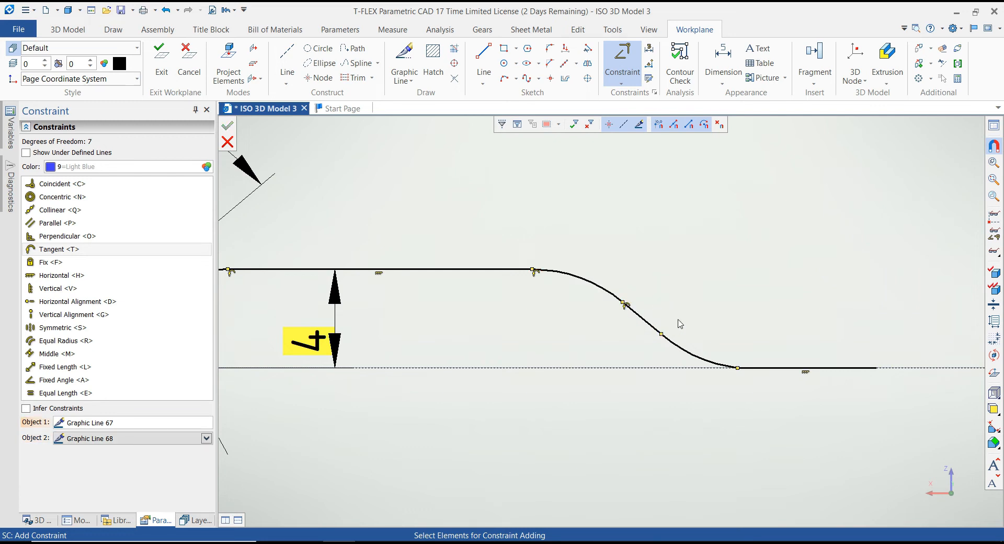
# - Add tangent constraints between the slanted segment and the lower arc, and between that arc and the final horizontal line
pyautogui.click(653, 327)
pyautogui.click(675, 343)
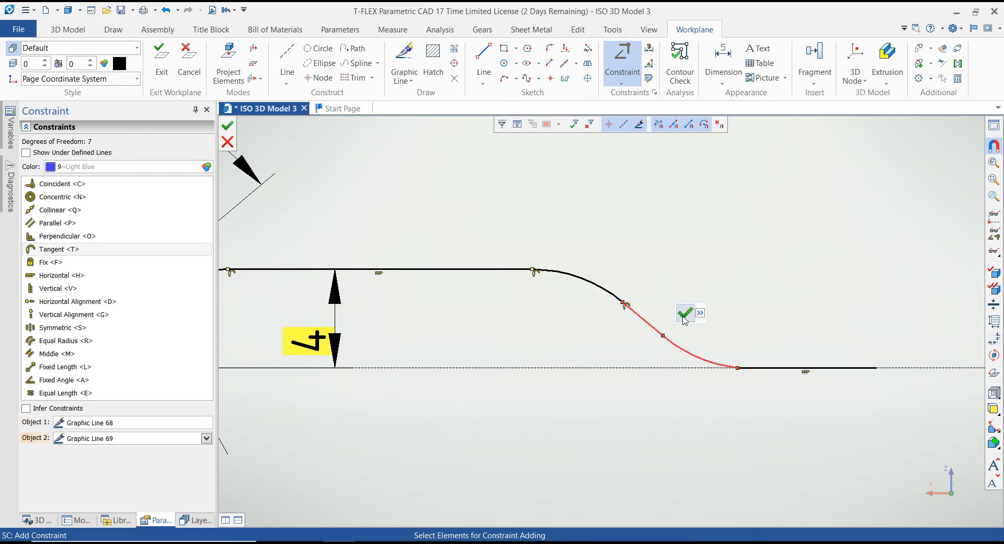
pyautogui.click(680, 314)
pyautogui.click(753, 367)
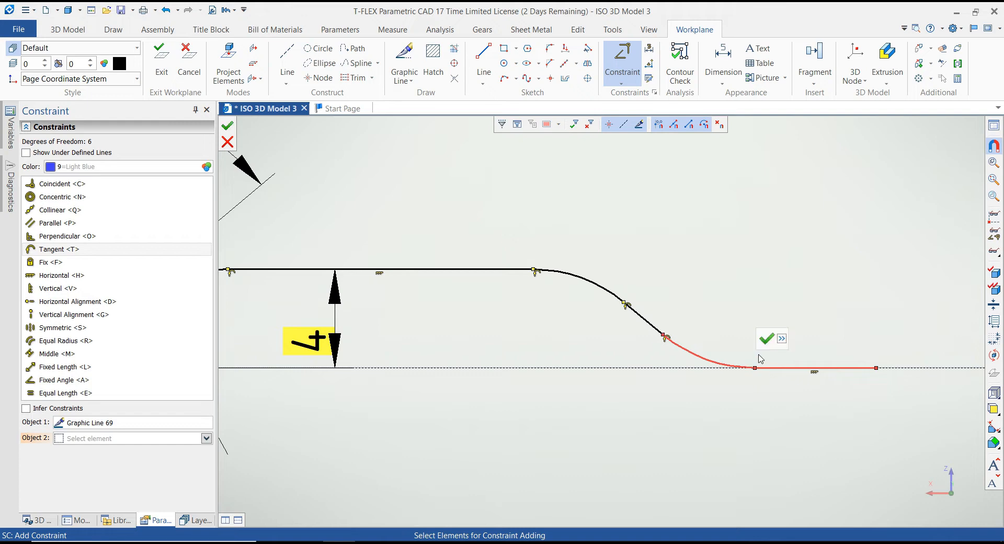
pyautogui.click(768, 337)
pyautogui.press('Escape')
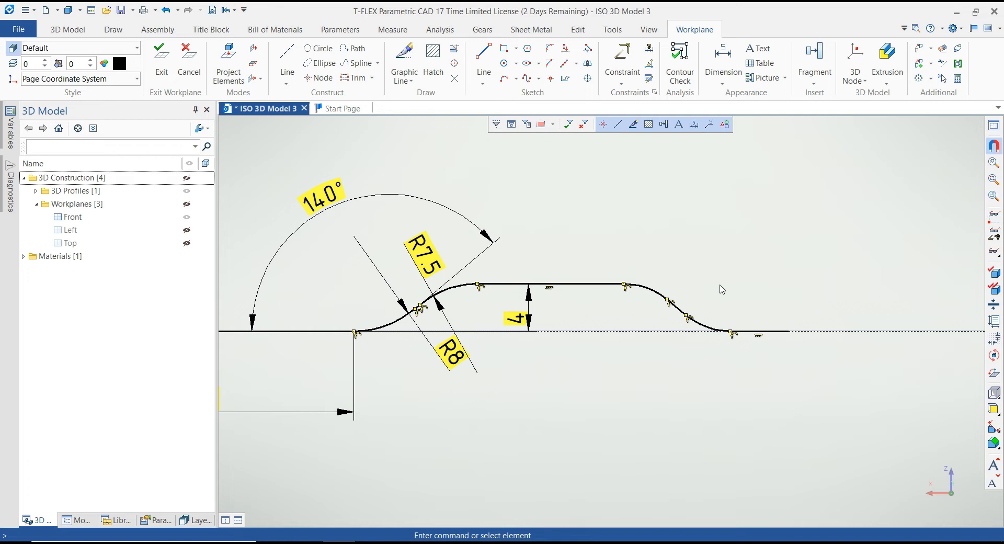
# - Dimension the descending arc after the upper horizontal line with a radius of 7.5 mm
pyautogui.rightClick(688, 250)
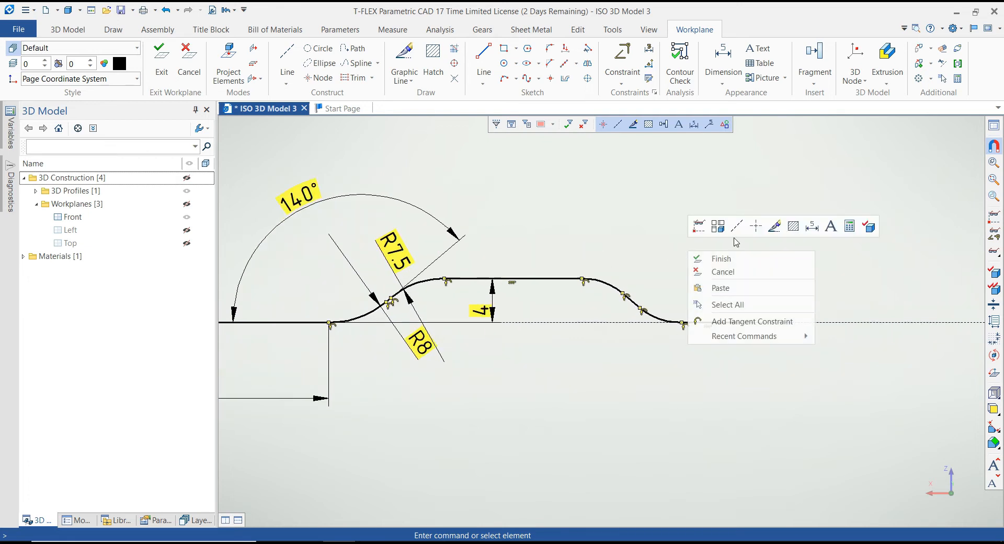
pyautogui.click(808, 228)
pyautogui.scroll(2, 703, 277)
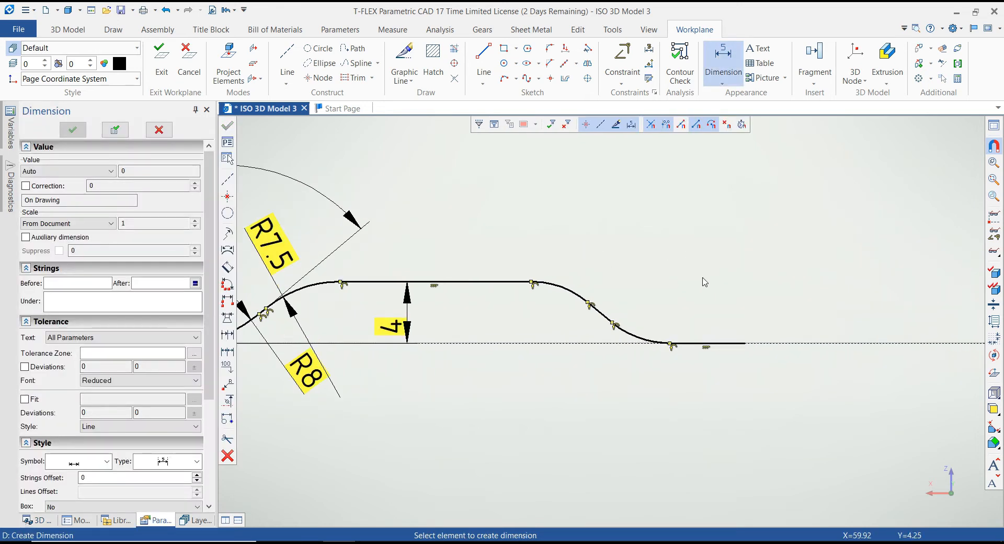
pyautogui.click(564, 293)
pyautogui.click(585, 212)
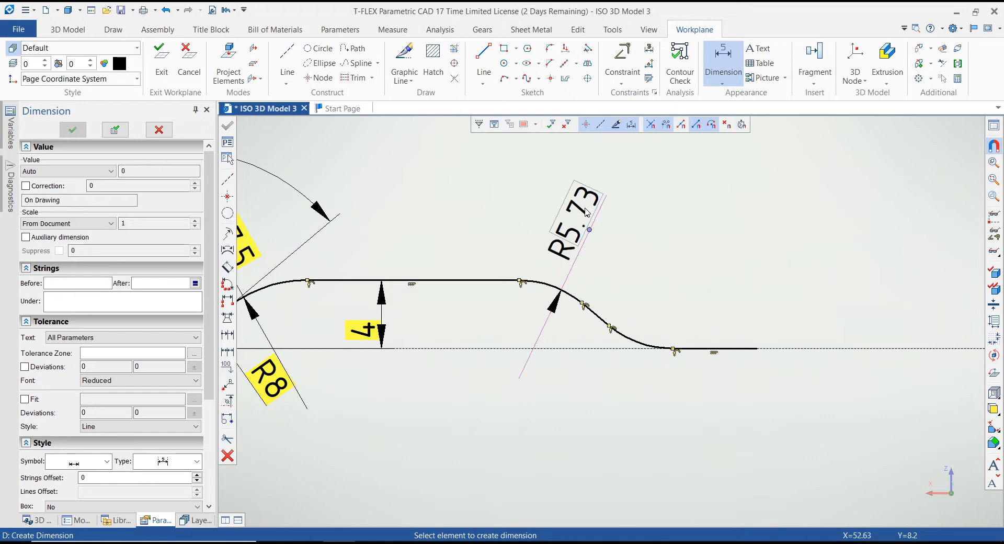
pyautogui.write('7.5')
pyautogui.press('Return')
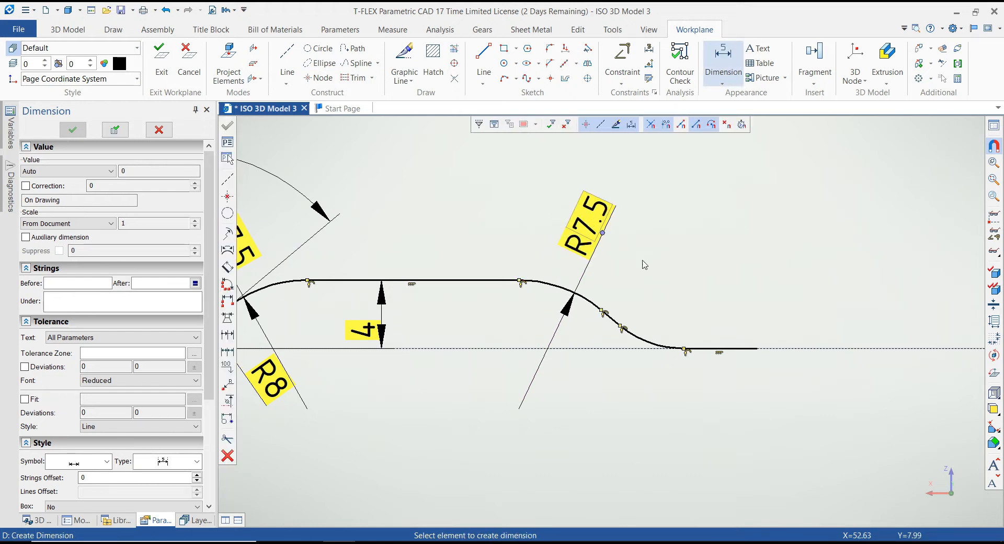
# - Dimension the lower arc leading into the final horizontal line with a radius of 8 mm
pyautogui.click(649, 341)
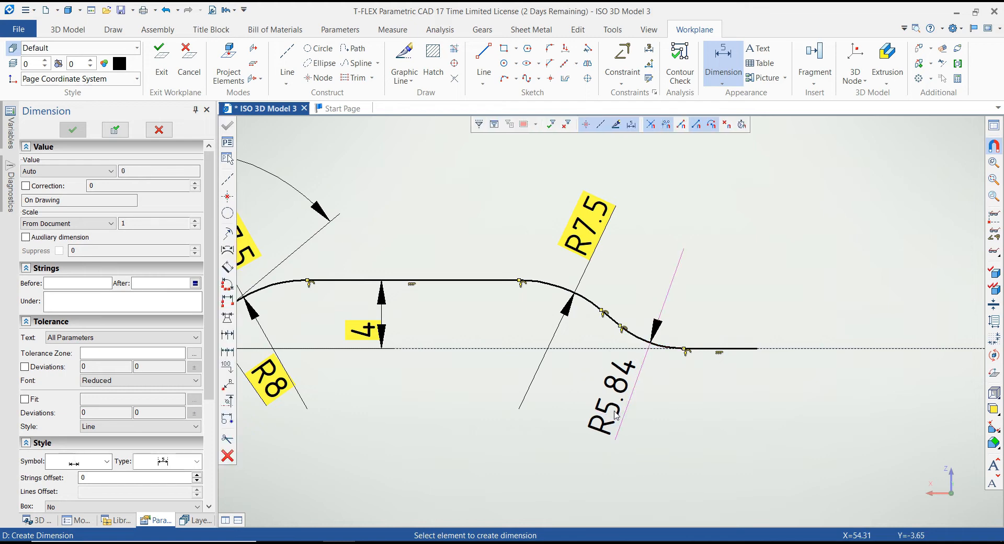
pyautogui.click(619, 407)
pyautogui.write('8')
pyautogui.press('Return')
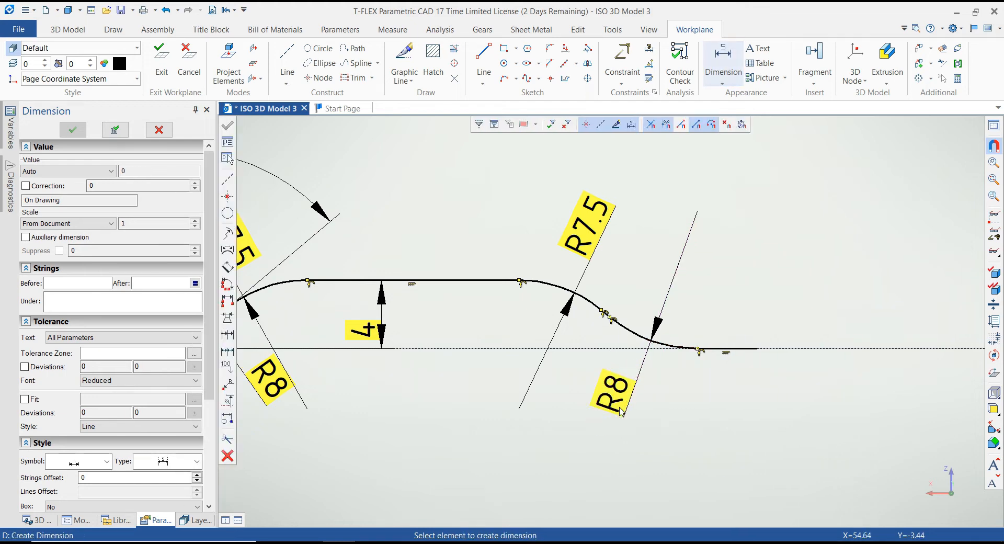
# - Add an angular dimension between the descending slanted segment and the final horizontal line, placed above the profile
pyautogui.scroll(4, 627, 313)
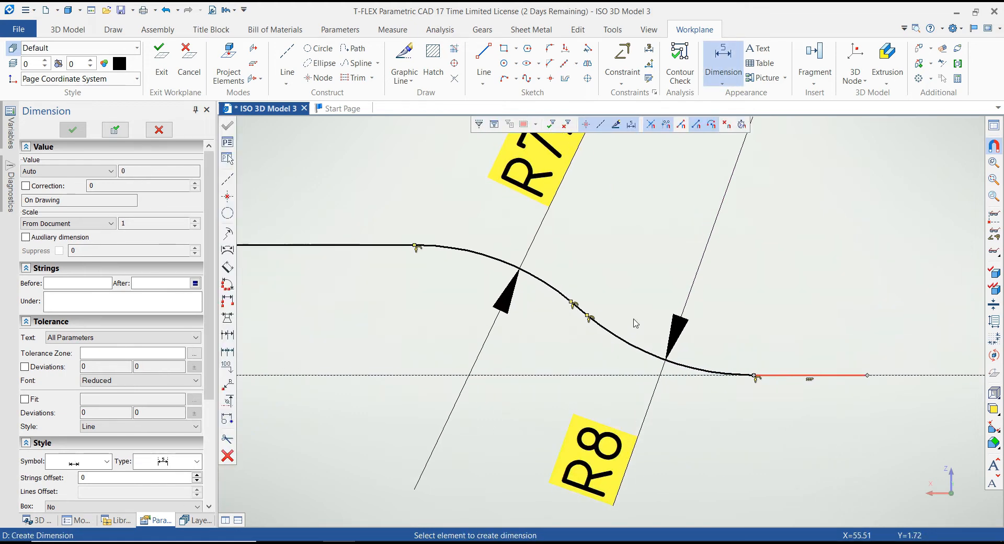
pyautogui.click(564, 308)
pyautogui.scroll(-4, 564, 309)
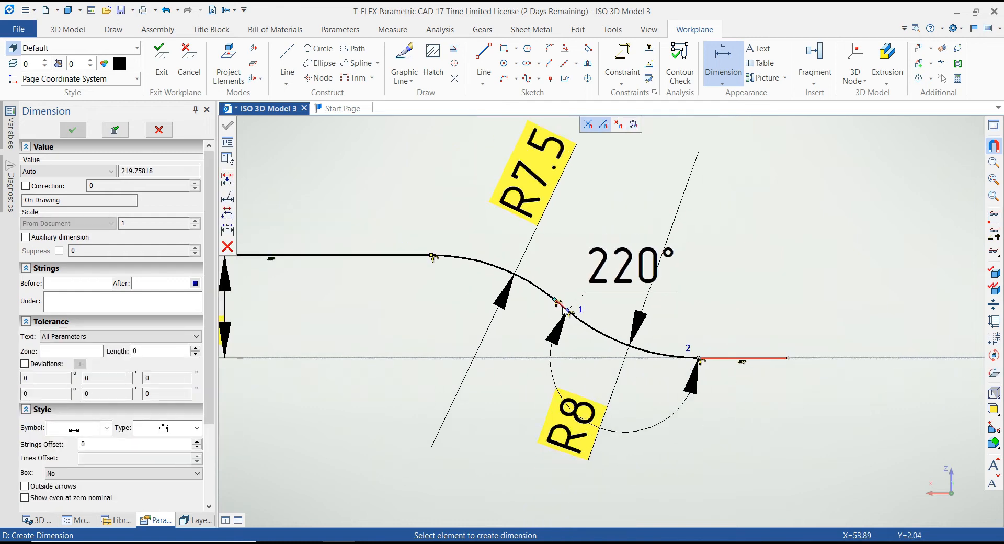
pyautogui.click(658, 267)
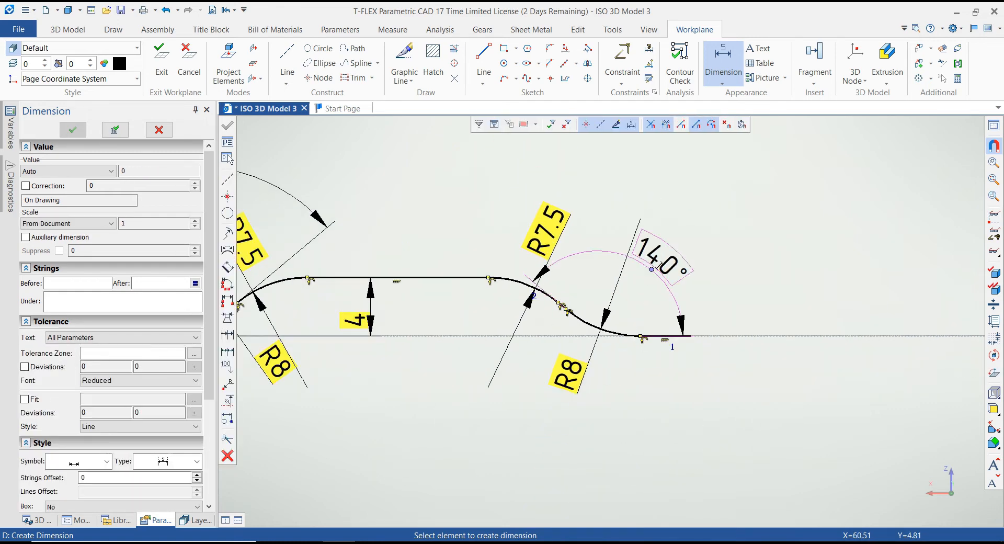
pyautogui.scroll(-2, 654, 293)
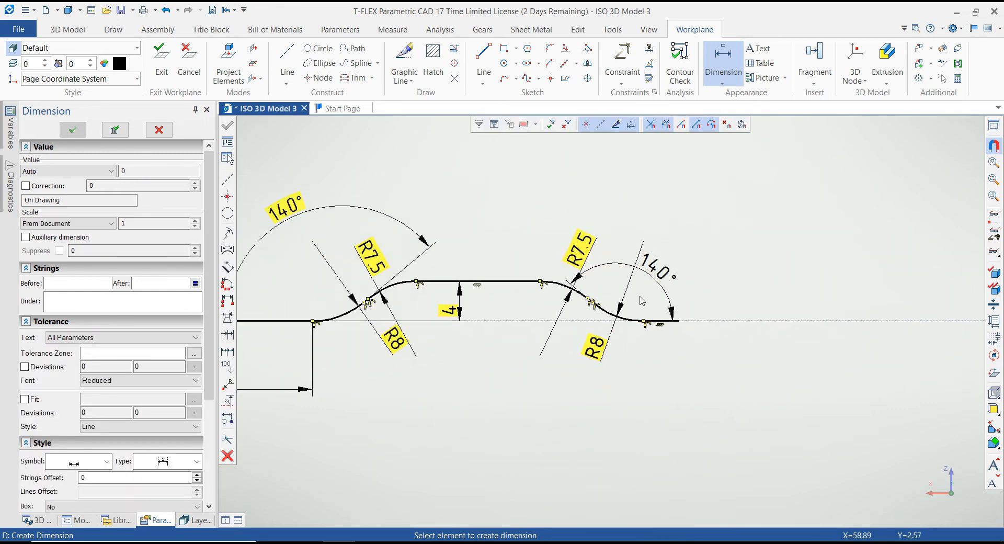
pyautogui.scroll(1, 645, 298)
pyautogui.scroll(-2, 653, 298)
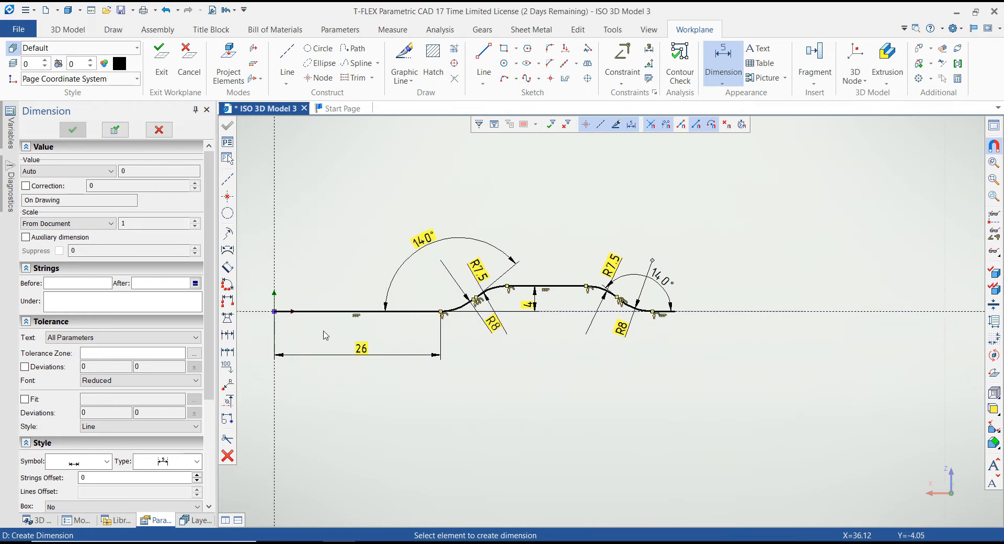
# - Dimension the profile's overall length from the origin to the free end of the final horizontal line as 83 mm
pyautogui.click(675, 313)
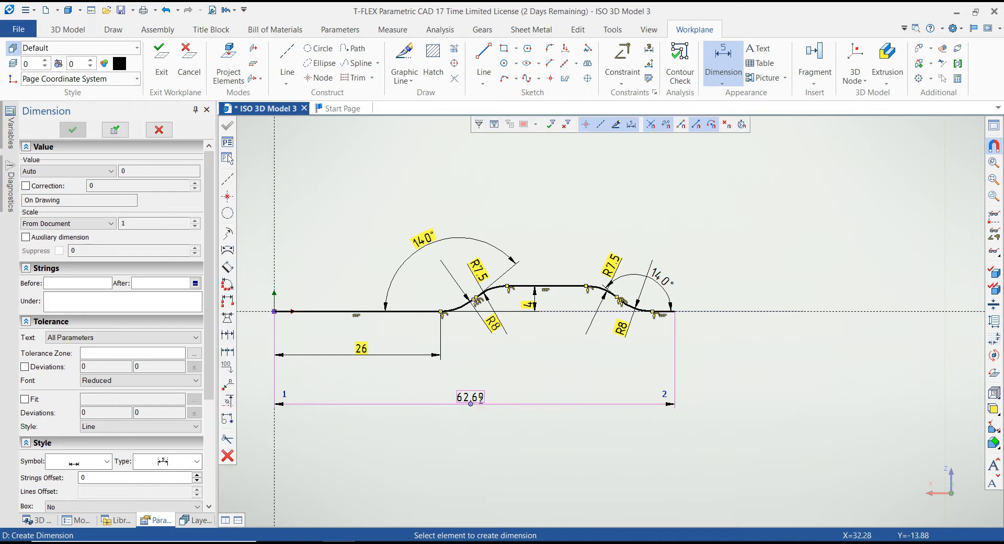
pyautogui.click(471, 401)
pyautogui.write('83')
pyautogui.press('Return')
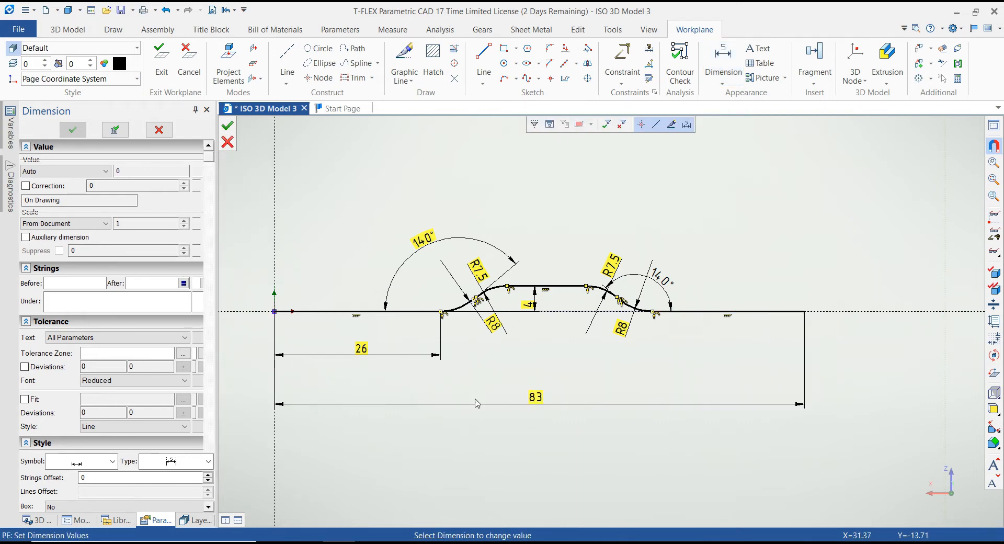
# - Dimension the length of the raised horizontal line between the two R7.5 arcs as 15.55 mm
pyautogui.click(586, 287)
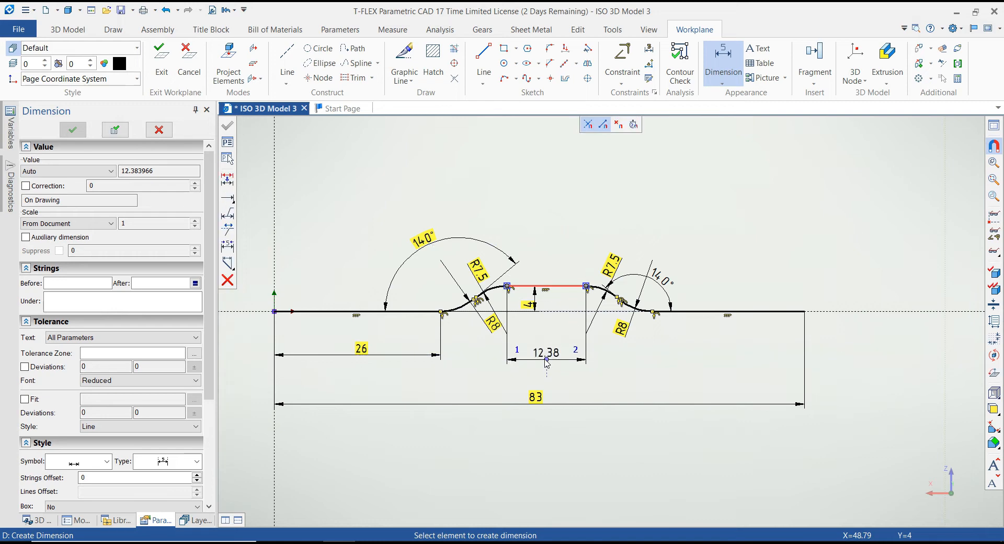
pyautogui.click(546, 353)
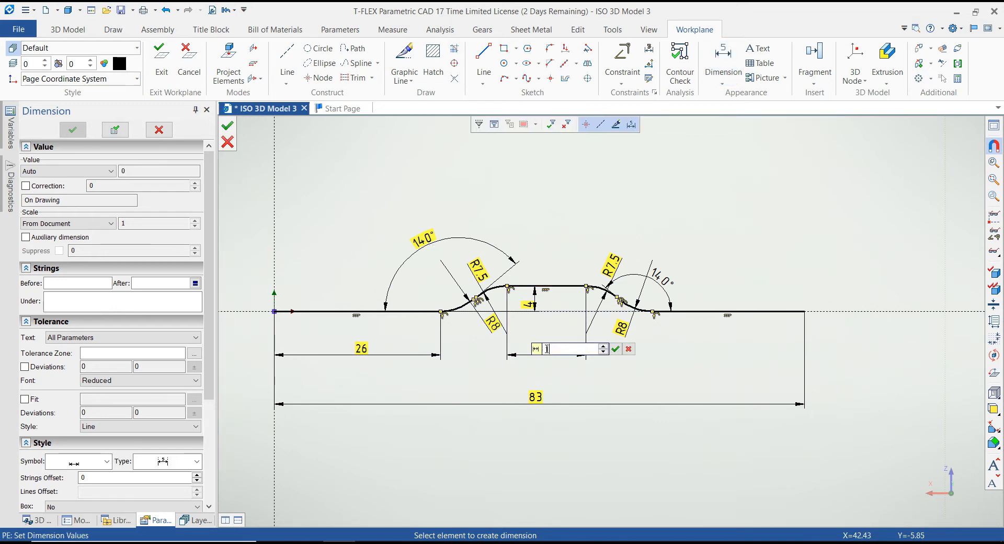
pyautogui.press('Return')
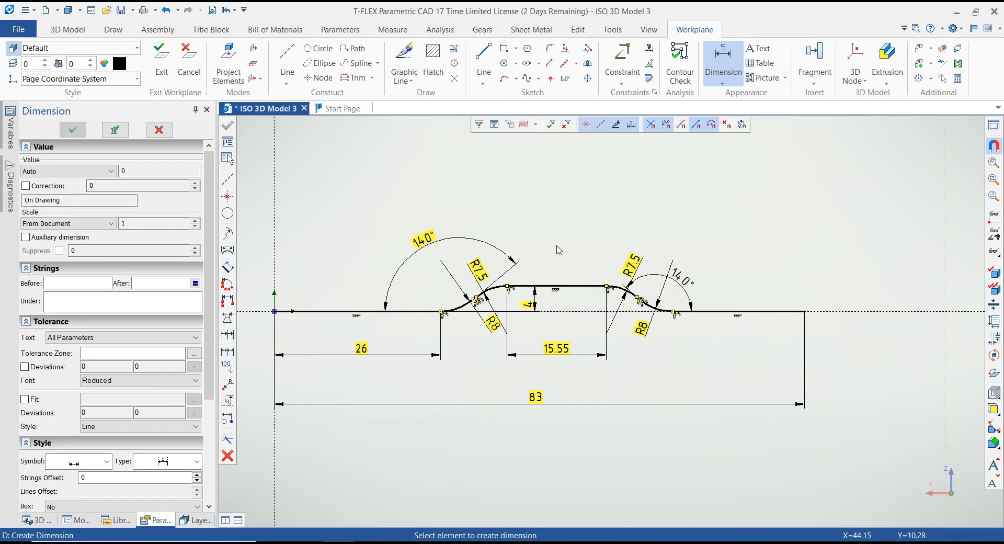
pyautogui.press('Escape')
pyautogui.scroll(-4, 558, 250)
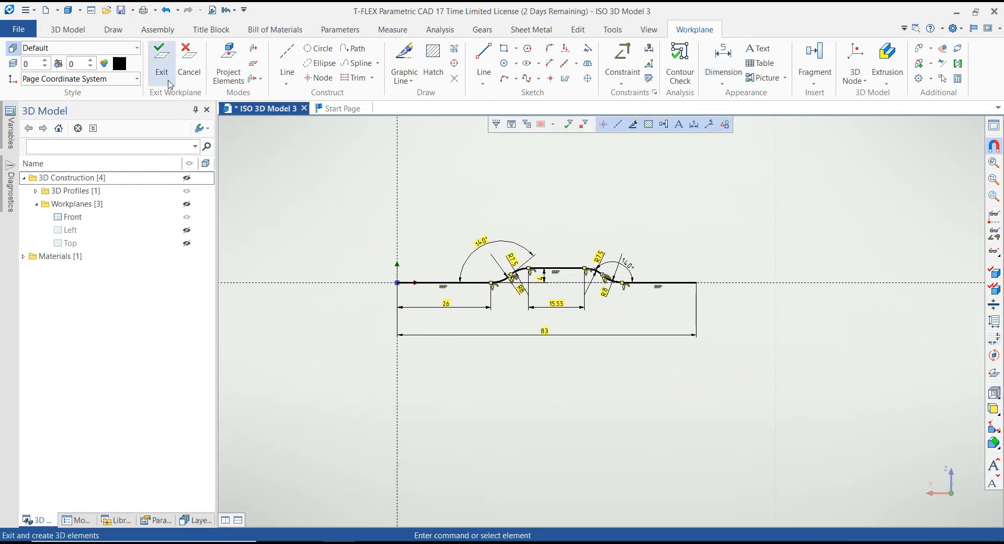
# - Finish the side profile sketch on the Front workplane and hide all workplanes in the 3D scene
pyautogui.click(169, 81)
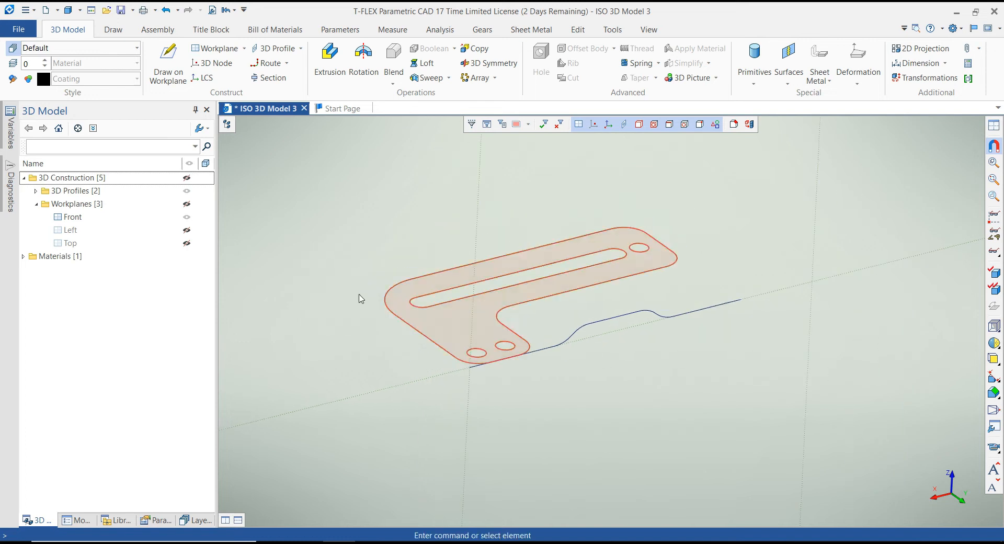
pyautogui.click(187, 206)
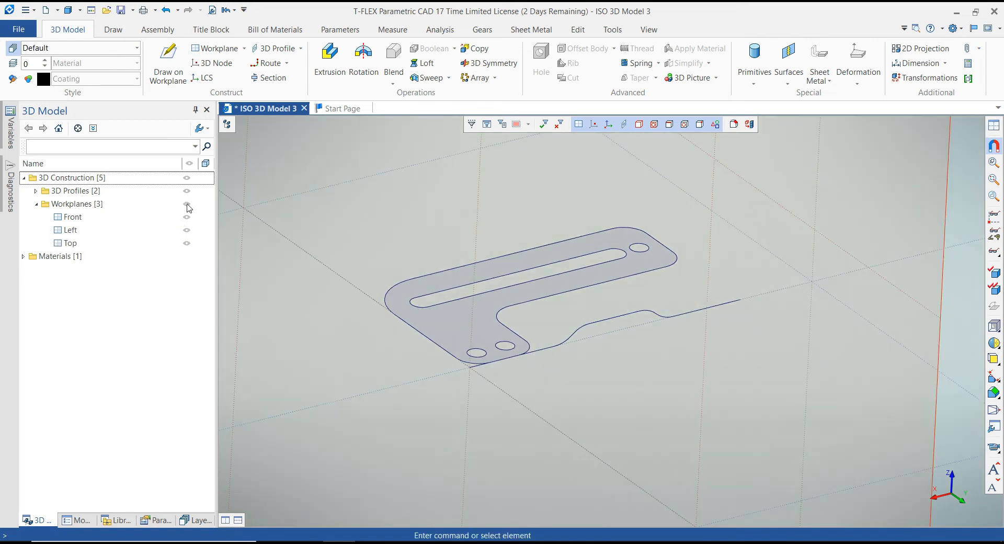
pyautogui.click(187, 205)
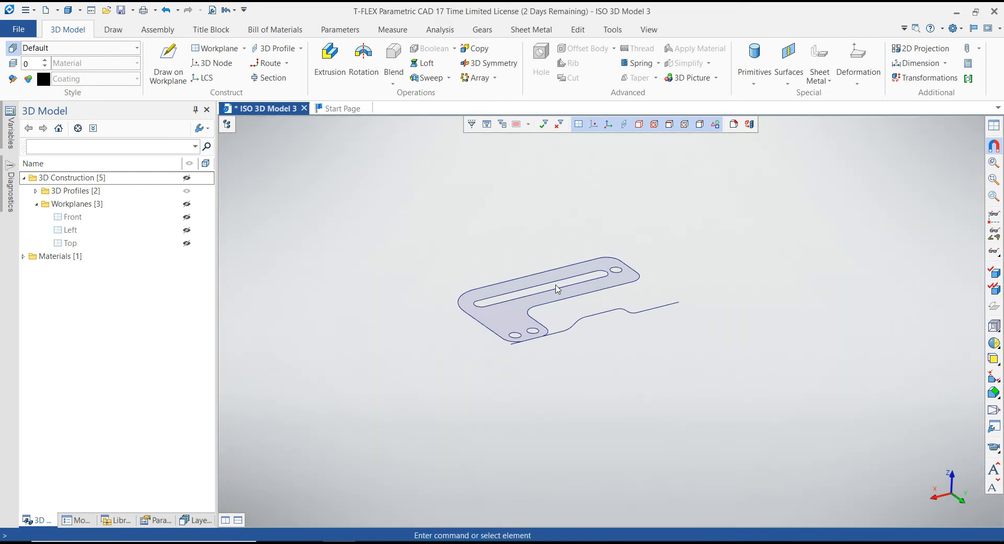
pyautogui.moveTo(469, 244); pyautogui.dragTo(425, 240, button='middle')
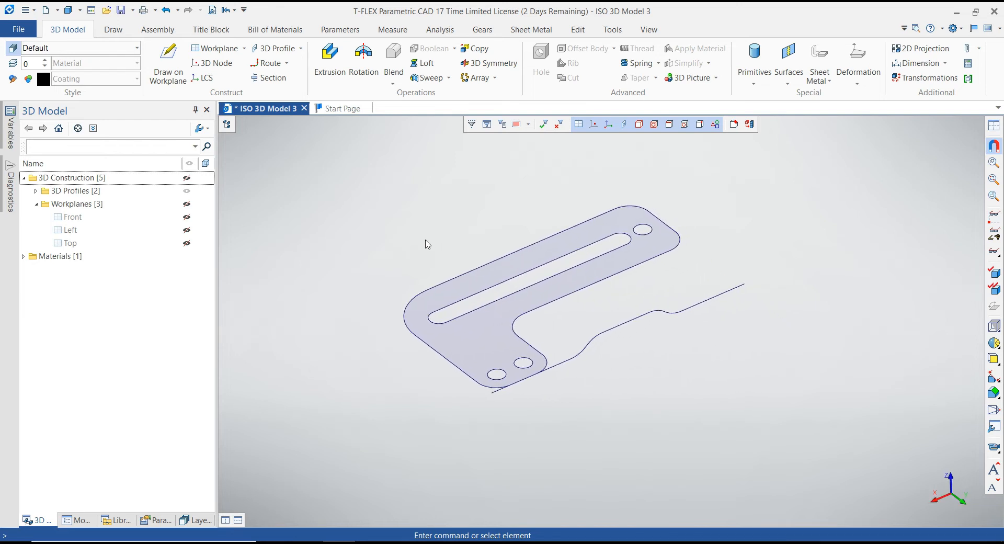
# - Extrude the open stepped side profile into a surface that spans the full width of the slotted plate profile
pyautogui.click(629, 323)
pyautogui.click(639, 296)
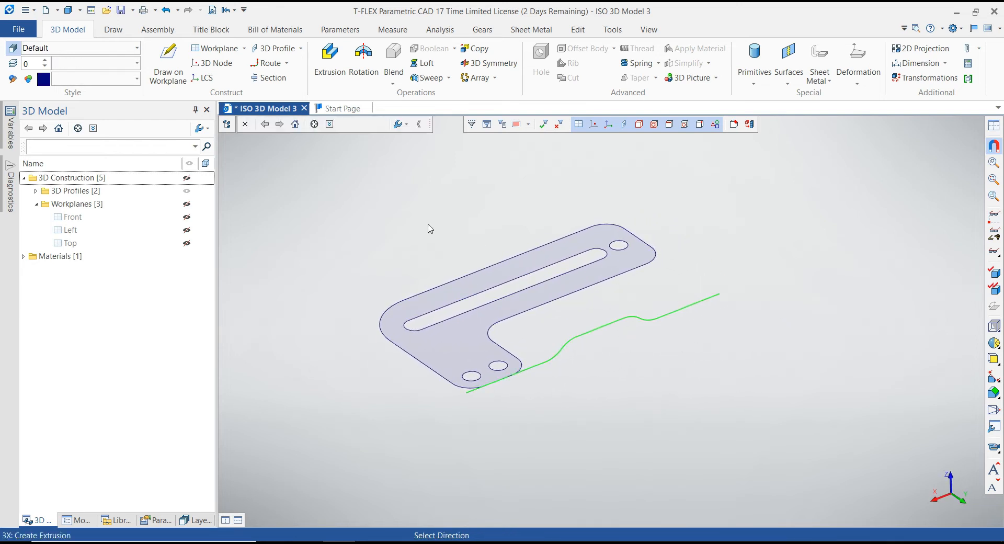
pyautogui.moveTo(600, 334)
pyautogui.mouseDown()
pyautogui.moveTo(473, 277)
pyautogui.moveTo(430, 190)
pyautogui.moveTo(459, 201)
pyautogui.mouseUp()
pyautogui.click(471, 212)
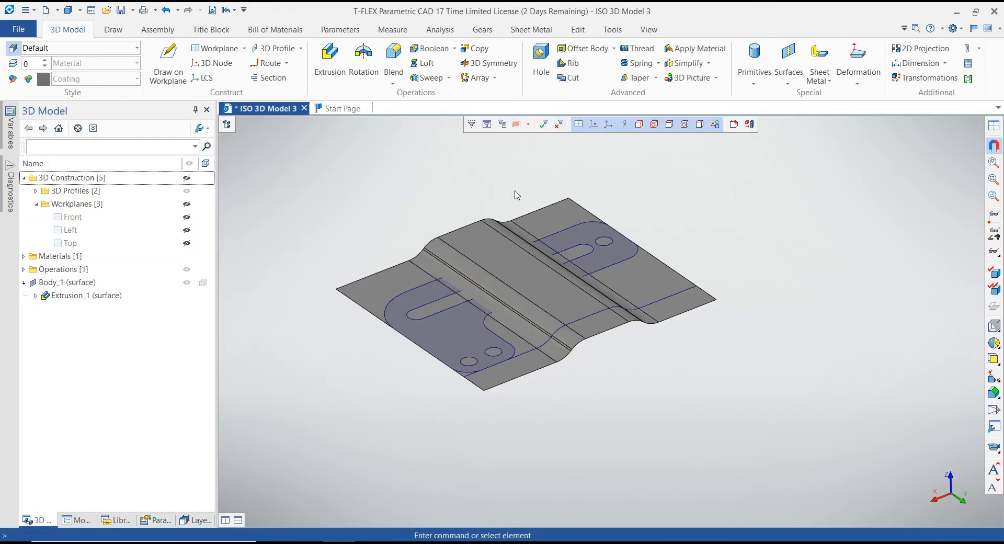
# - Create an offset surface from all faces of the extruded stepped surface with a face offset of 3, keeping the source body
pyautogui.click(788, 73)
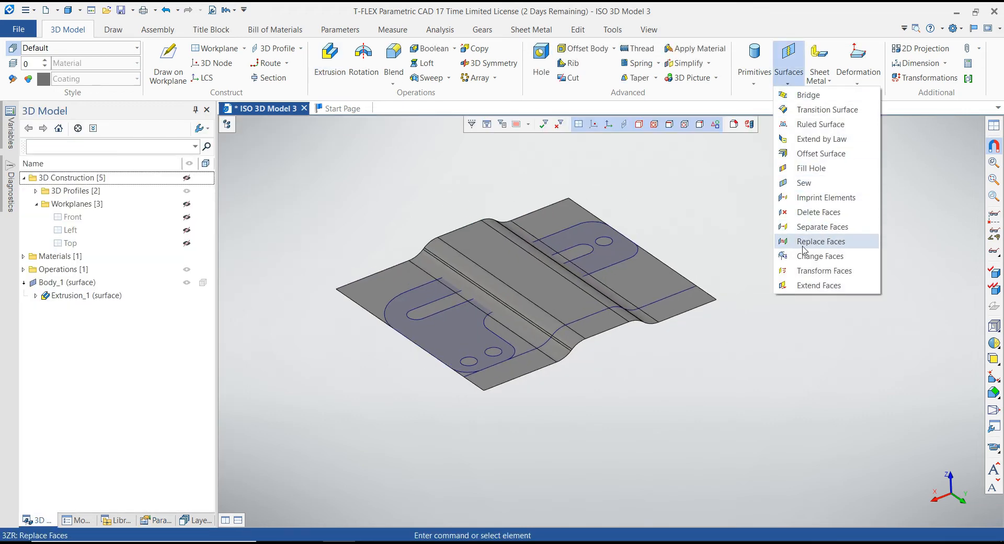
pyautogui.click(814, 155)
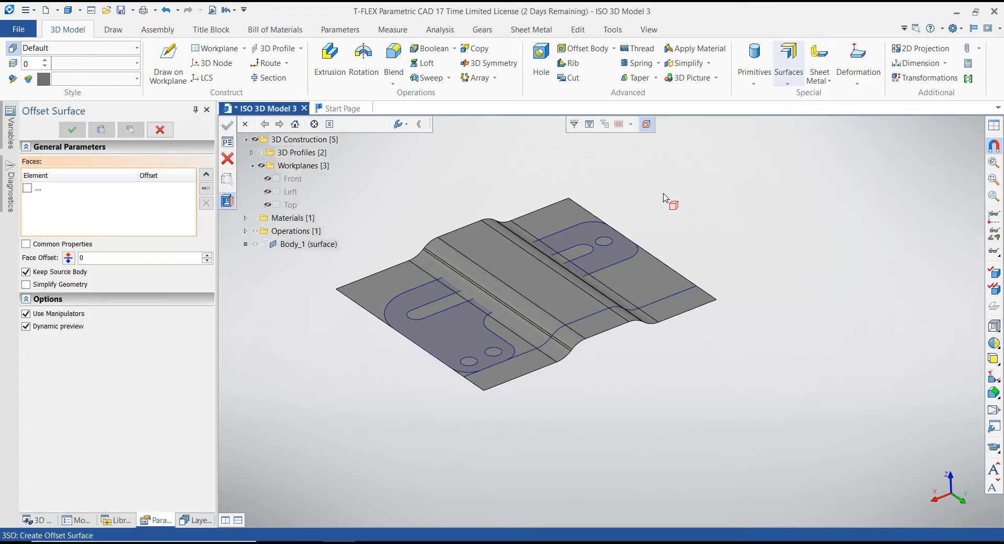
pyautogui.click(83, 258)
pyautogui.moveTo(82, 258); pyautogui.dragTo(112, 258)
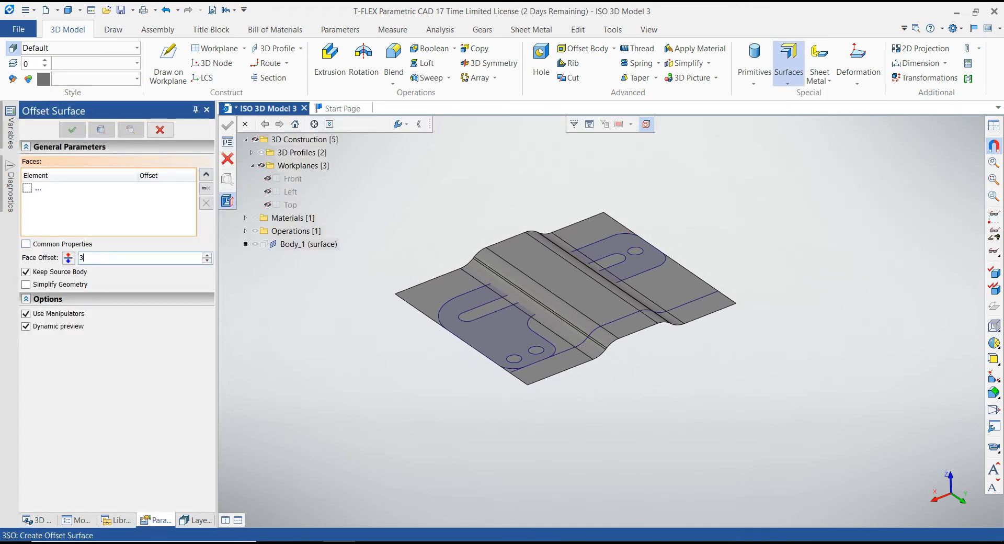
pyautogui.click(72, 189)
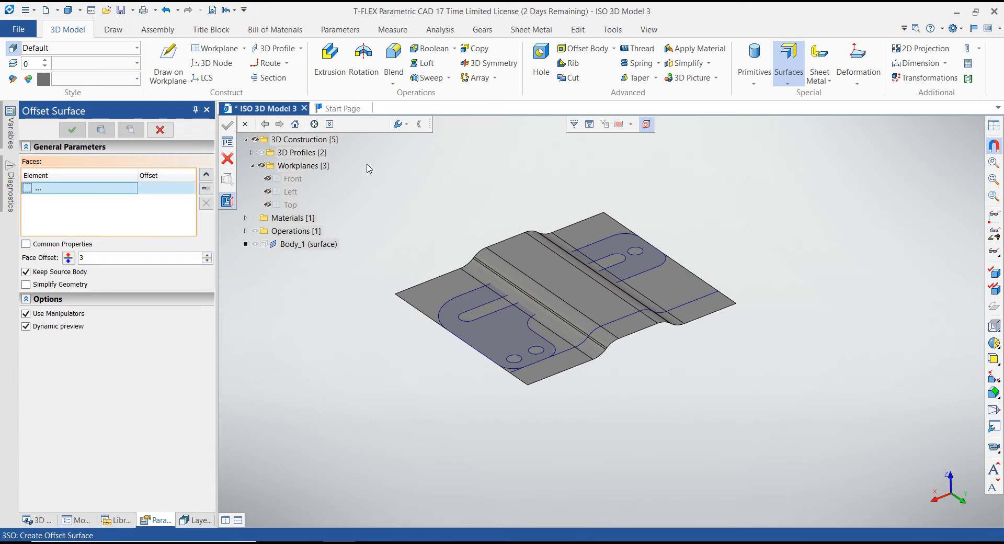
pyautogui.moveTo(368, 167); pyautogui.dragTo(794, 425)
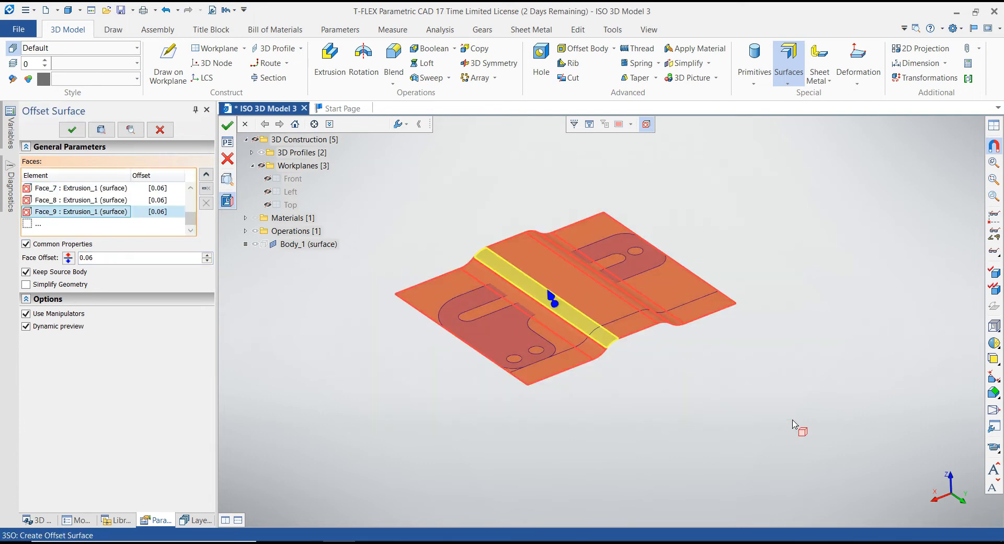
pyautogui.click(91, 257)
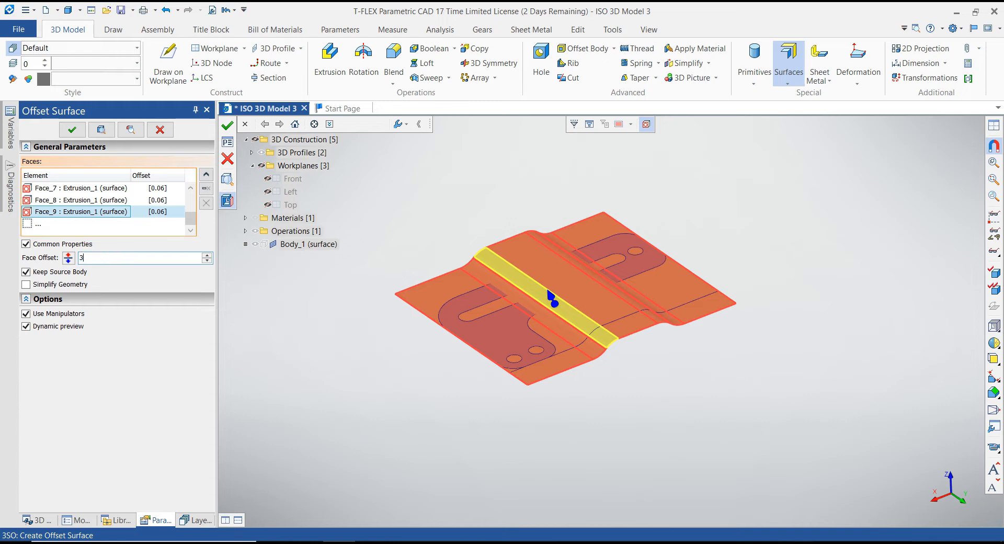
pyautogui.click(73, 129)
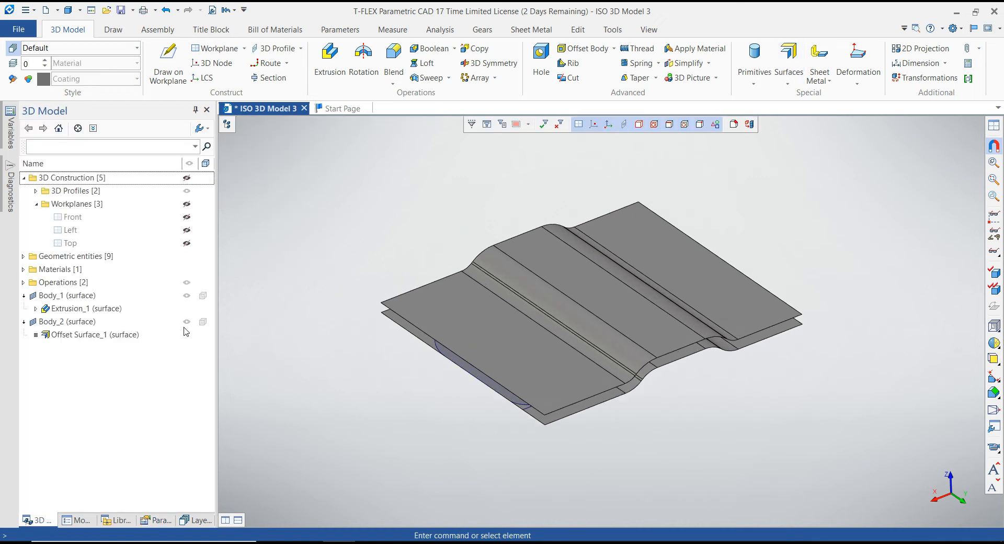
# - Hide the offset surface body, the extruded stepped surface body and the open side profile, leaving the slotted top profile
pyautogui.click(187, 321)
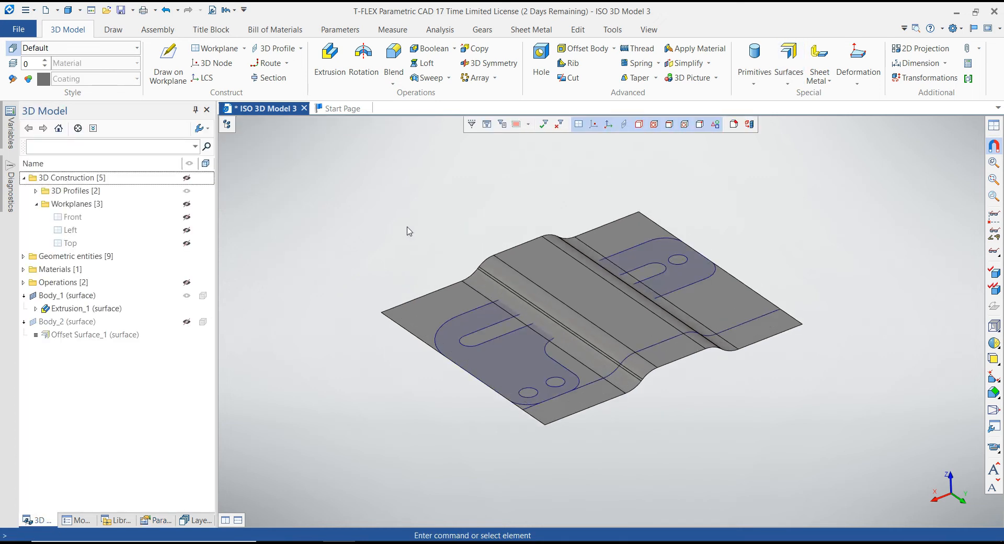
pyautogui.moveTo(455, 227); pyautogui.dragTo(449, 211, button='middle')
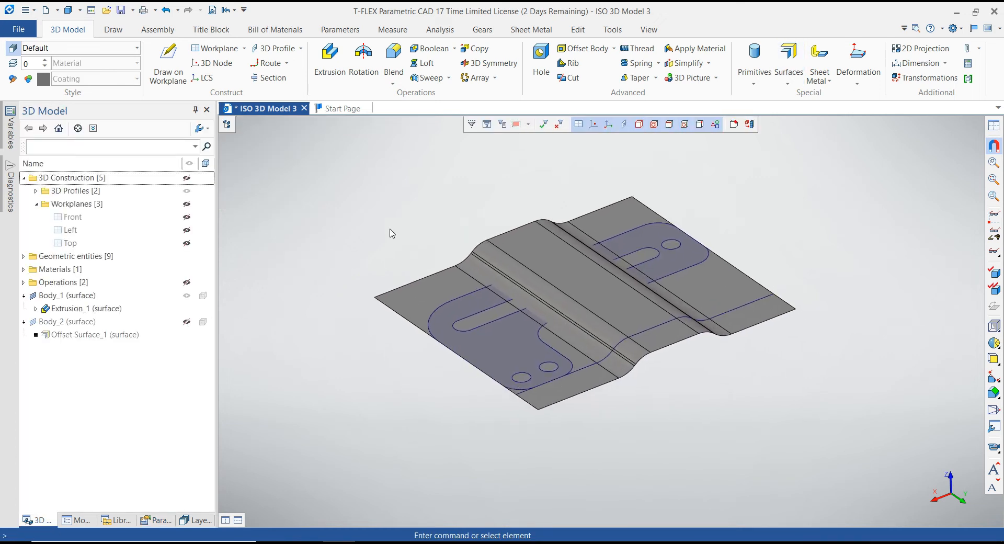
pyautogui.click(187, 295)
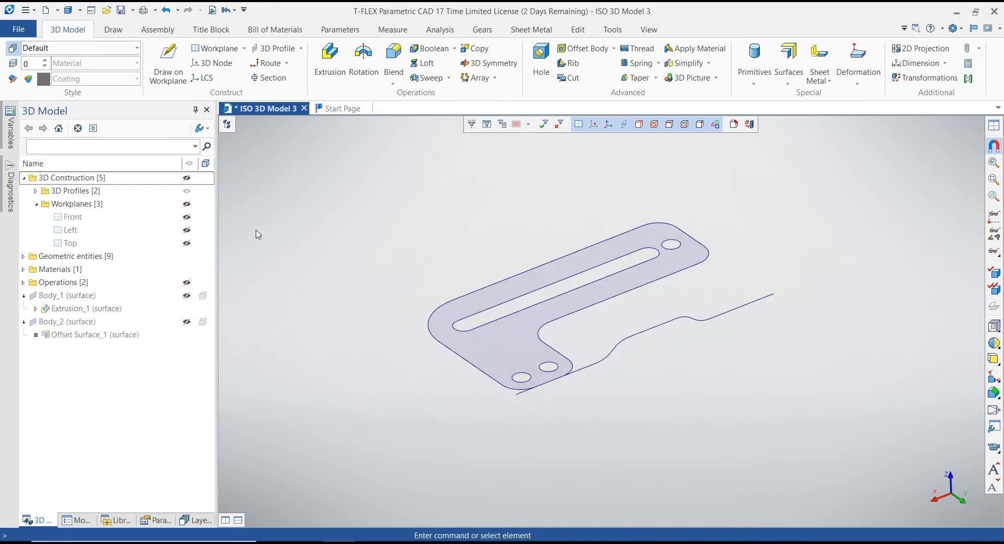
pyautogui.click(36, 191)
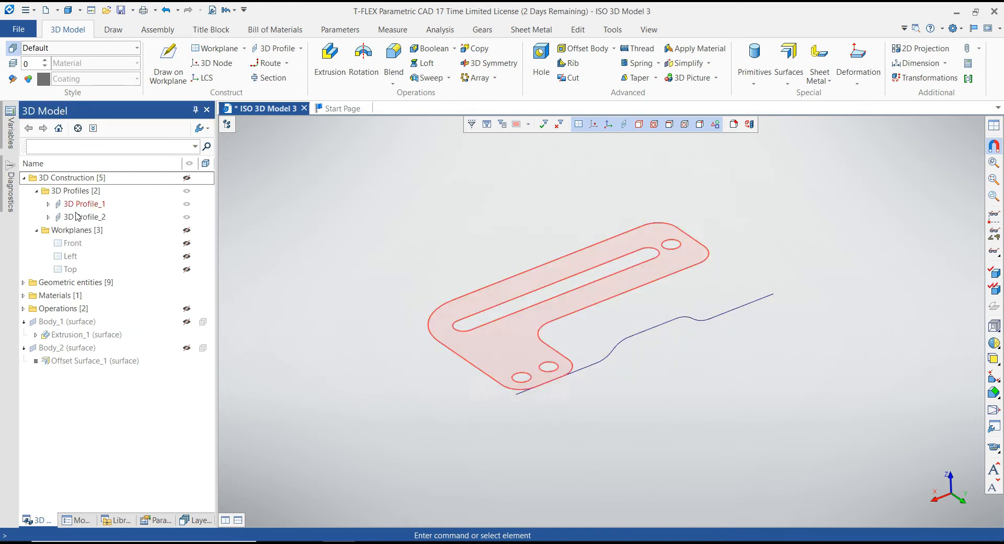
pyautogui.click(187, 217)
pyautogui.scroll(4, 417, 231)
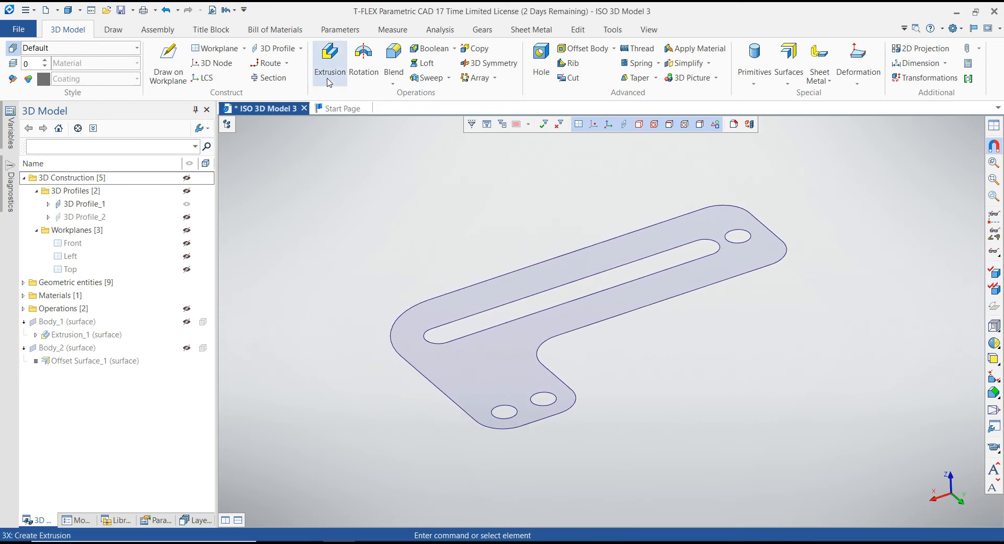
# - Start an Extrusion with the long slot's two end arcs and two straight edges as its contour
pyautogui.click(329, 61)
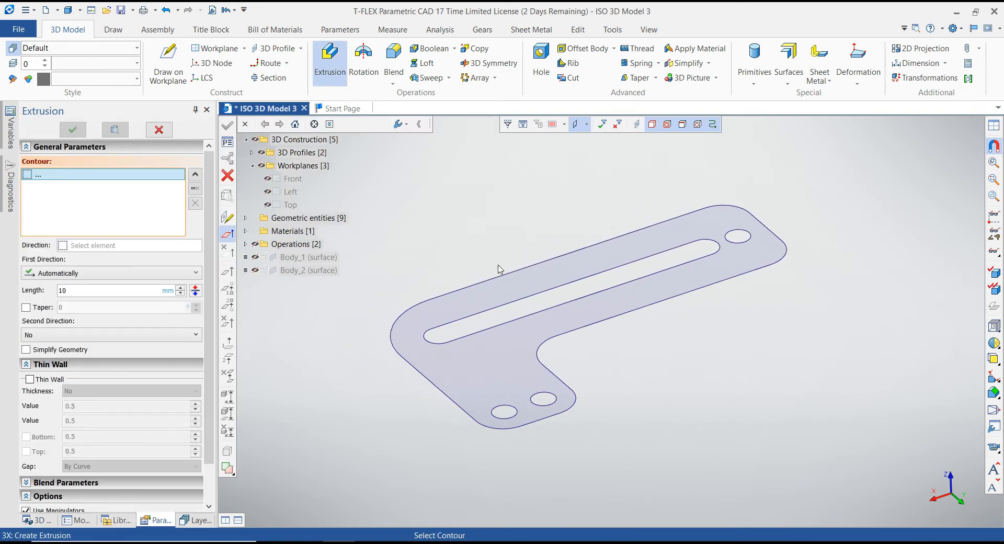
pyautogui.click(427, 342)
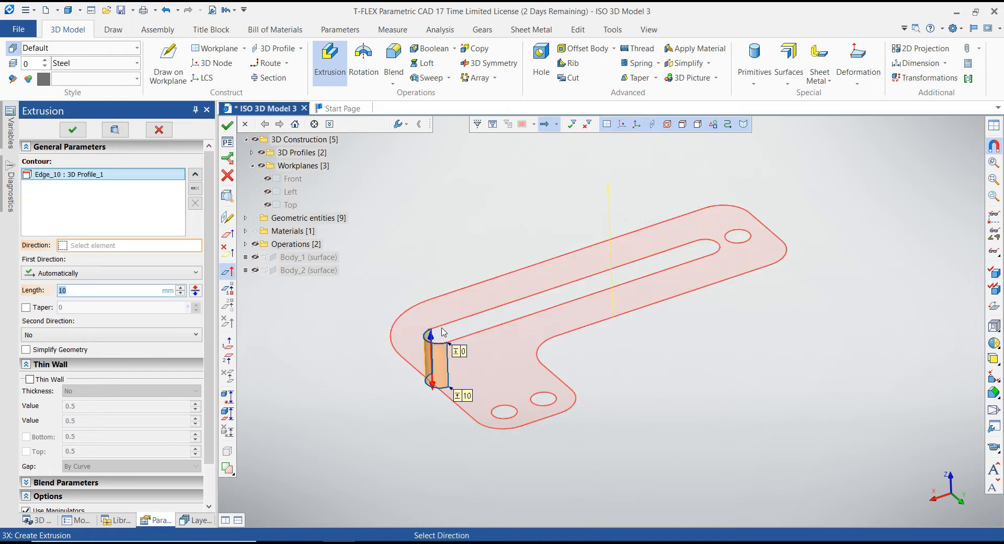
pyautogui.click(78, 182)
pyautogui.click(469, 321)
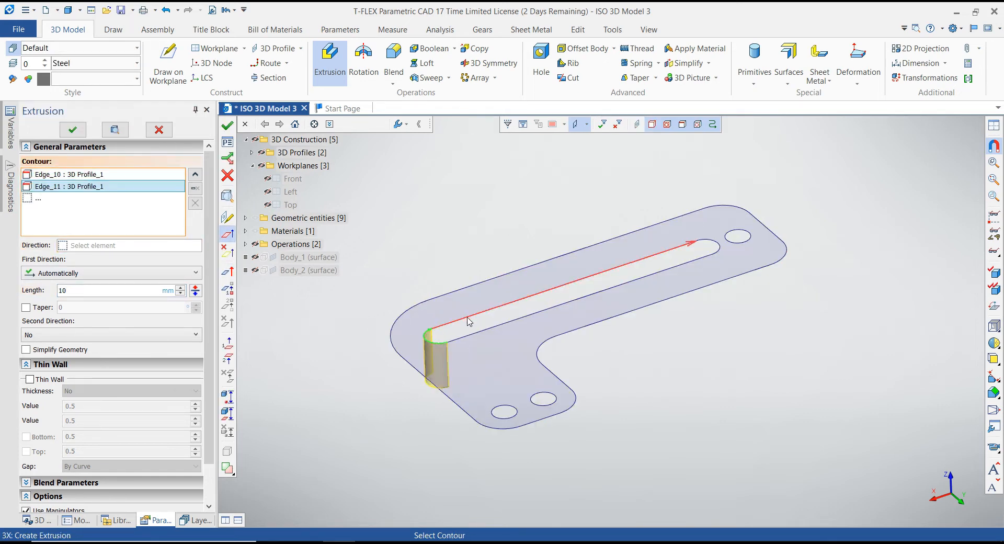
pyautogui.click(718, 247)
pyautogui.click(565, 296)
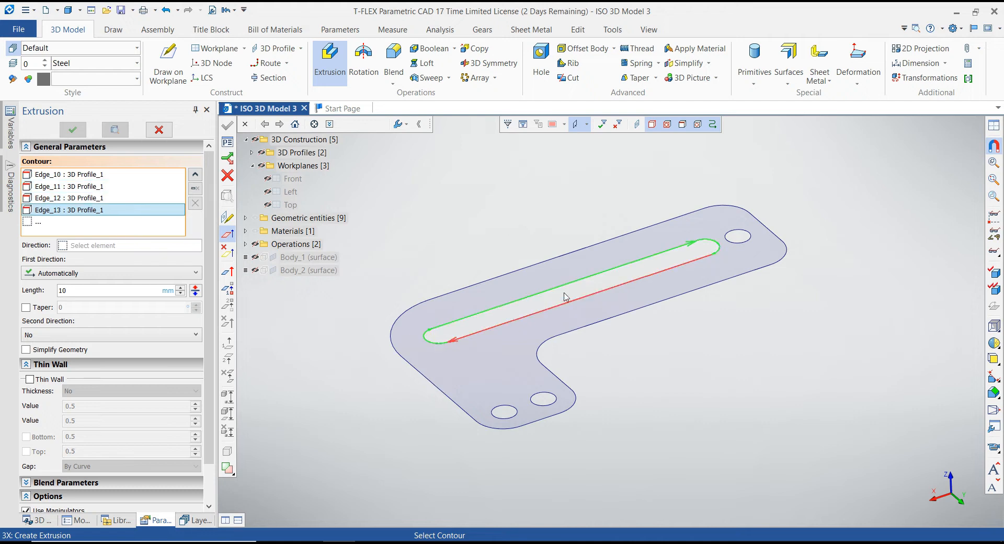
# - Extrude the slot contour as a surface perpendicular to the top profile, symmetric by total length, 20 mm
pyautogui.click(96, 245)
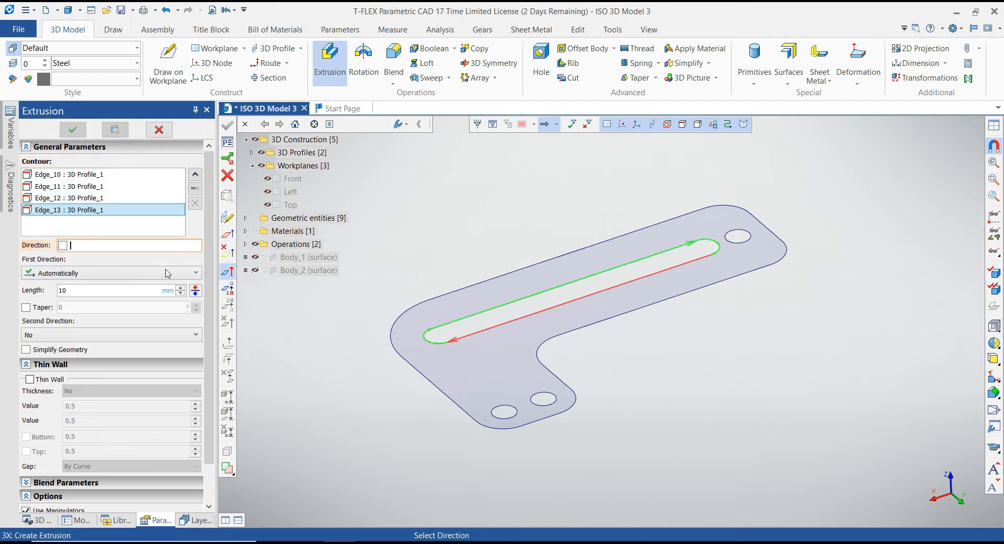
pyautogui.click(470, 342)
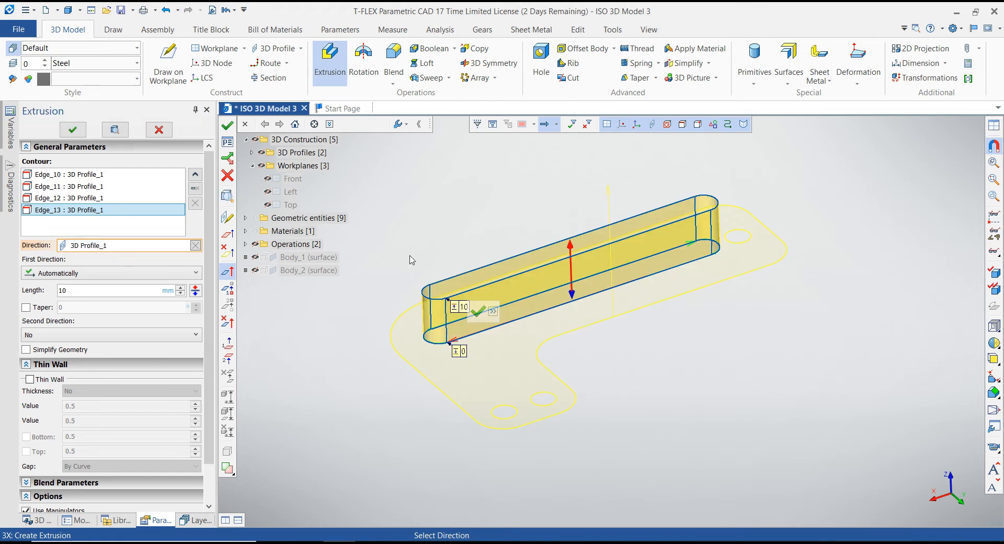
pyautogui.click(75, 291)
pyautogui.write('20')
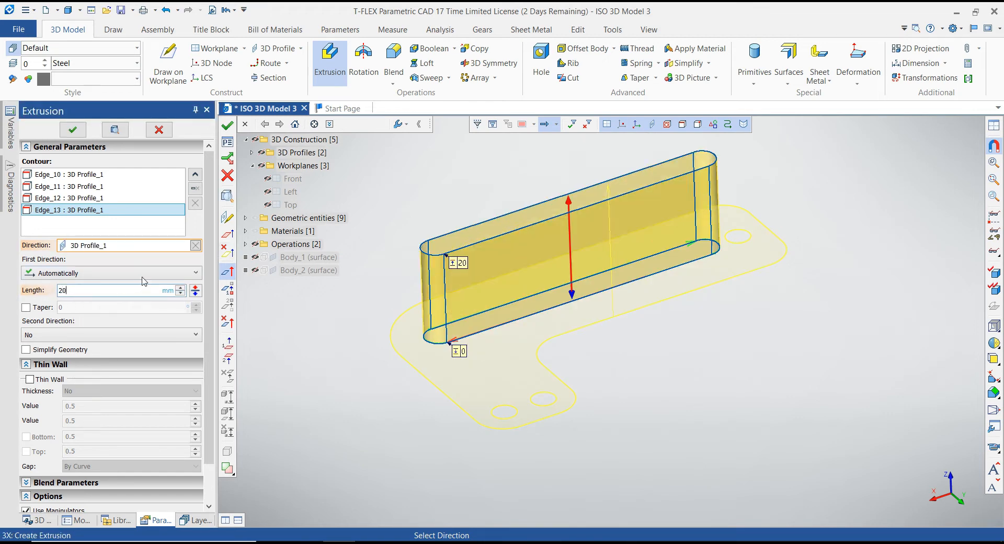
pyautogui.click(143, 272)
pyautogui.scroll(2, 144, 285)
pyautogui.click(133, 300)
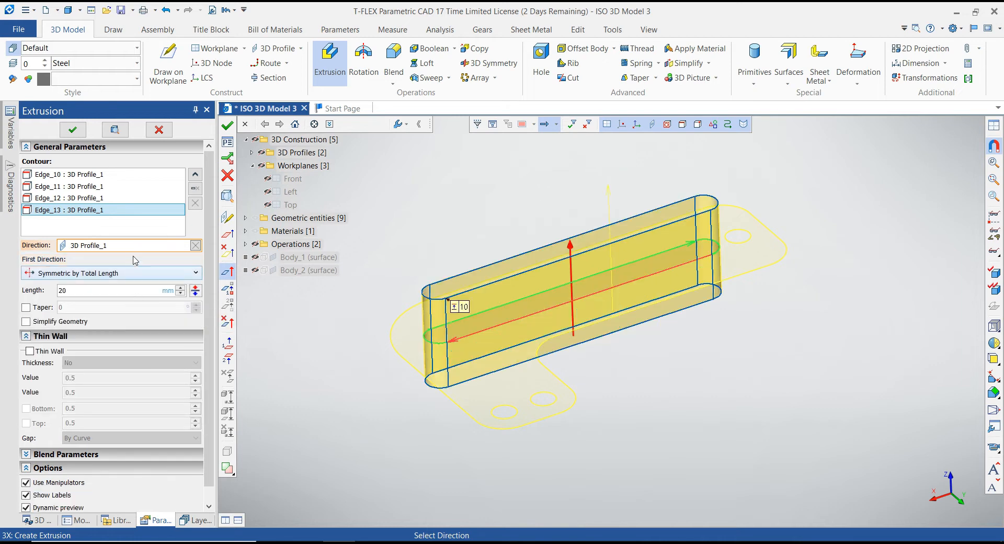
pyautogui.click(73, 130)
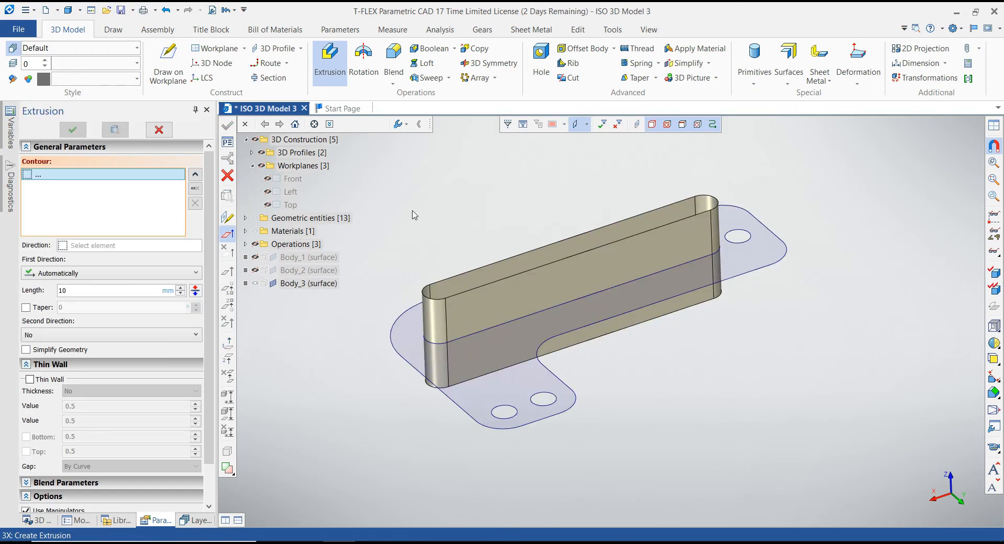
# - Choose all straight and arc edges of the top profile's outer L-shaped outline as the contour of a new extrusion
pyautogui.click(399, 317)
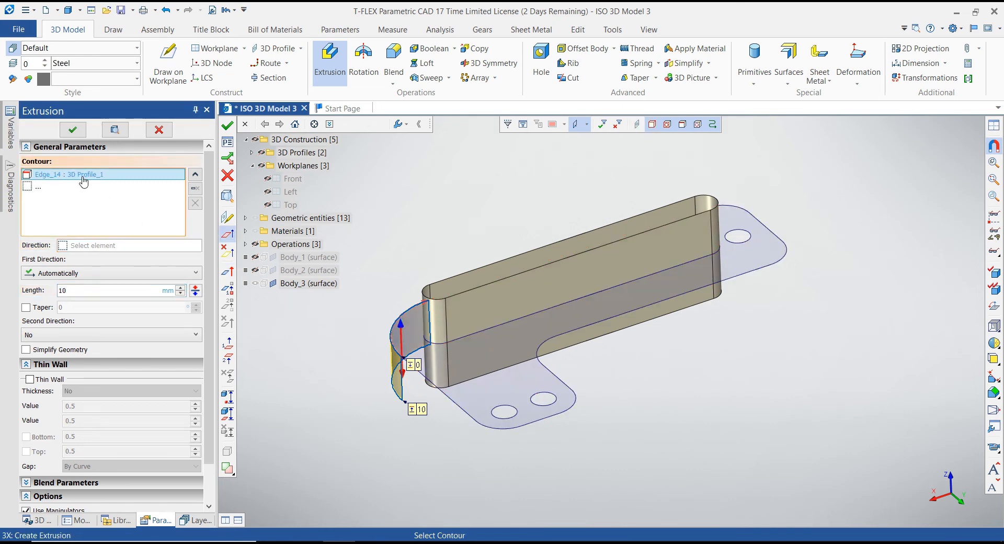
pyautogui.click(468, 416)
pyautogui.click(500, 428)
pyautogui.click(541, 426)
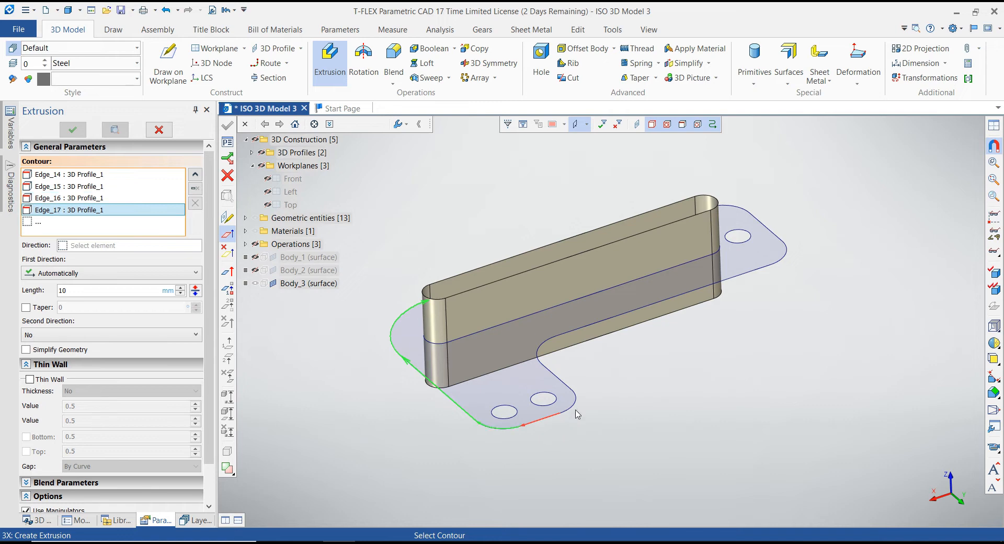
pyautogui.click(577, 412)
pyautogui.click(540, 352)
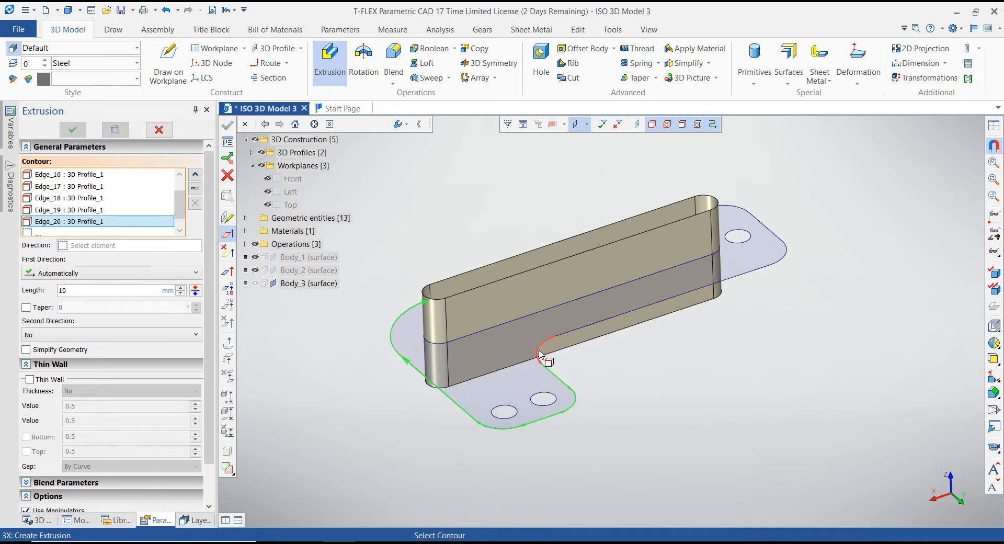
pyautogui.click(572, 333)
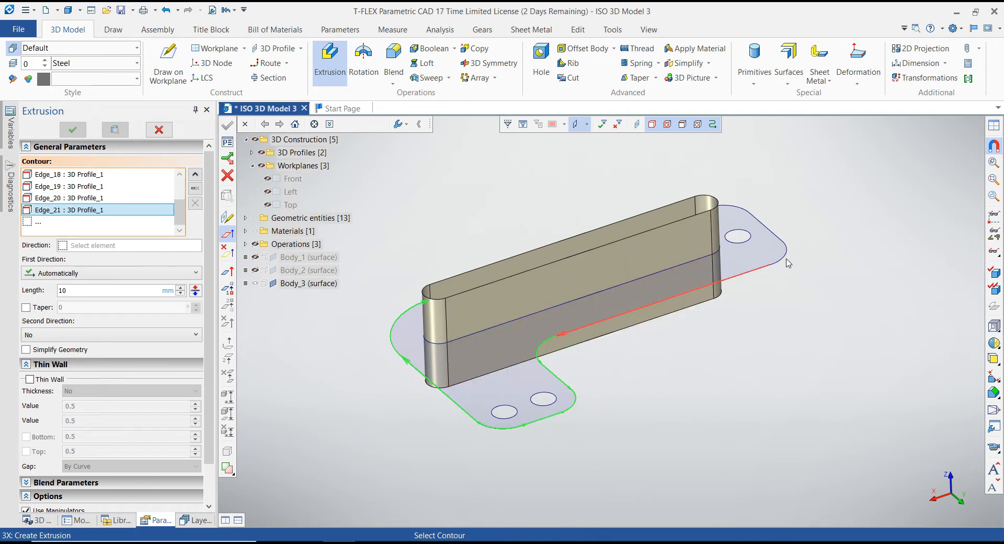
pyautogui.click(784, 250)
pyautogui.click(756, 217)
pyautogui.click(736, 208)
pyautogui.moveTo(526, 185); pyautogui.dragTo(600, 220, button='middle')
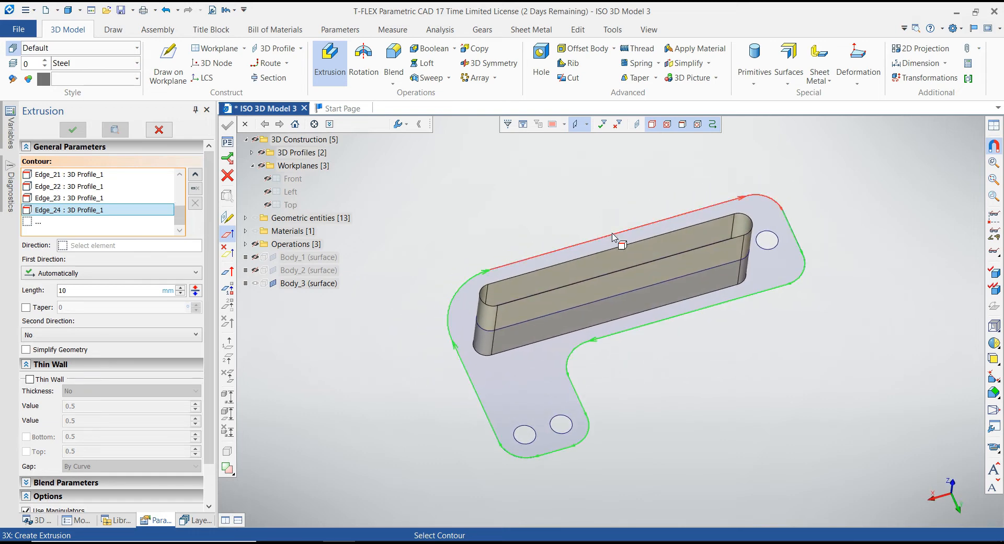
pyautogui.click(614, 237)
# - Add the three round hole edges of the top profile to the extrusion contour
pyautogui.click(776, 238)
pyautogui.click(573, 425)
pyautogui.click(529, 433)
pyautogui.moveTo(682, 433); pyautogui.dragTo(573, 283, button='middle')
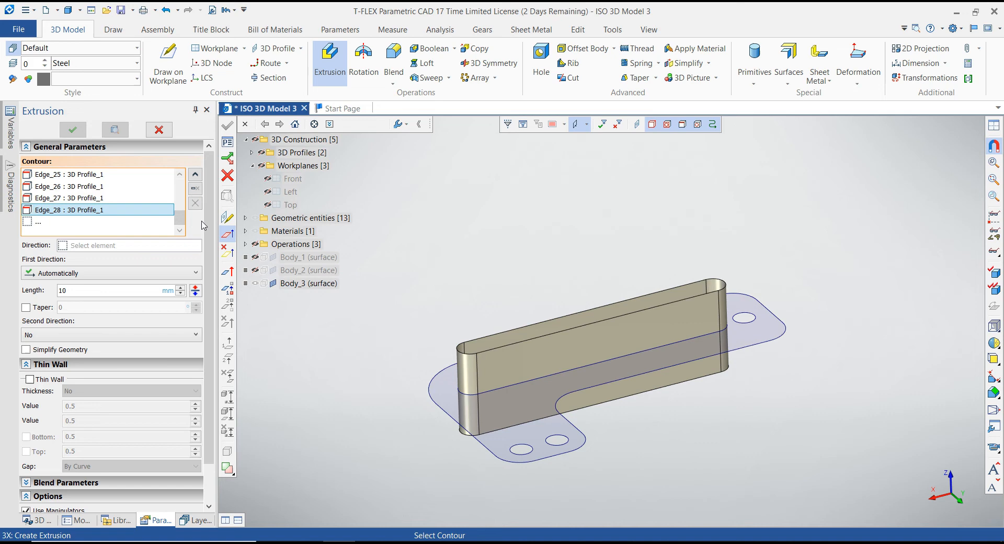
# - Extrude the outline and hole edges as surfaces perpendicular to the top profile, symmetric by total length, 20 mm
pyautogui.click(126, 245)
pyautogui.click(555, 460)
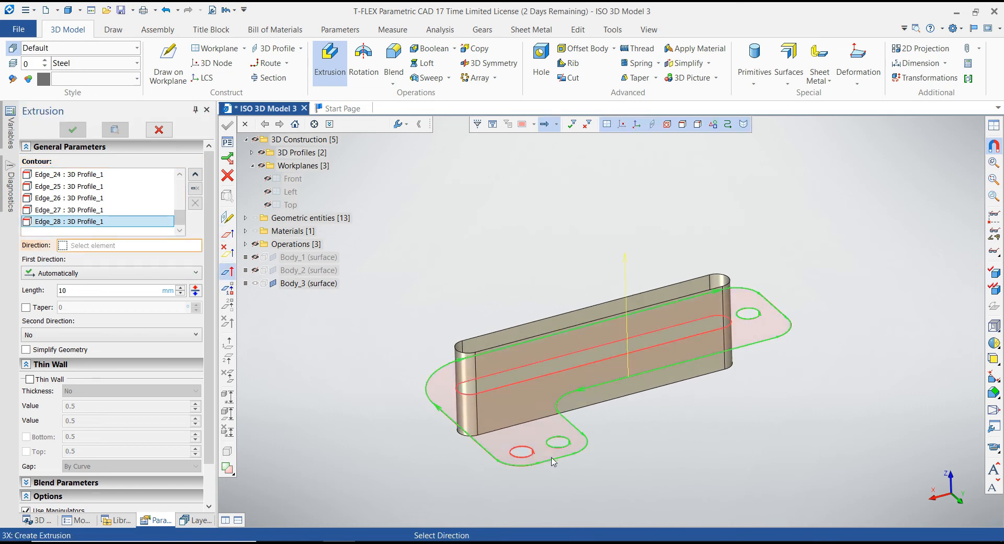
pyautogui.doubleClick(74, 294)
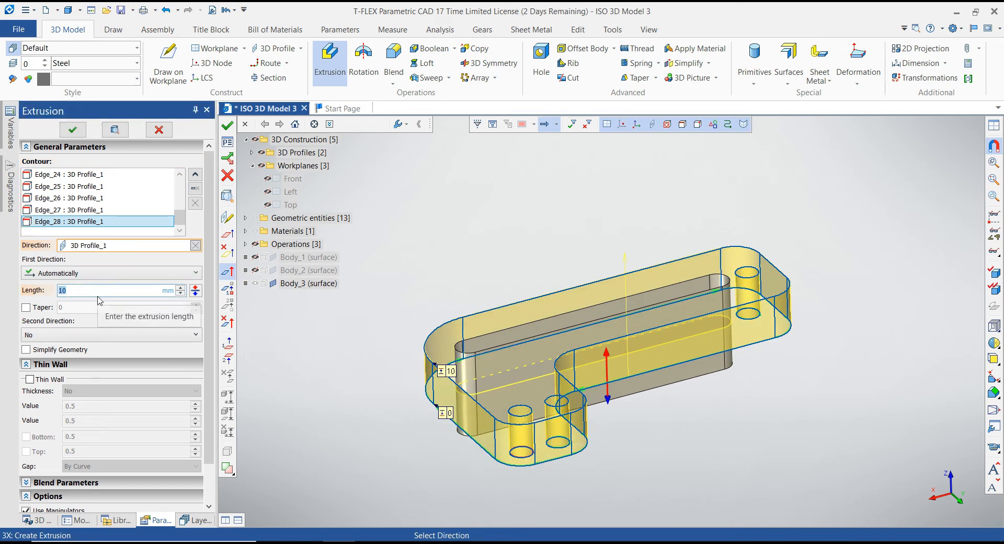
pyautogui.write('20')
pyautogui.click(102, 273)
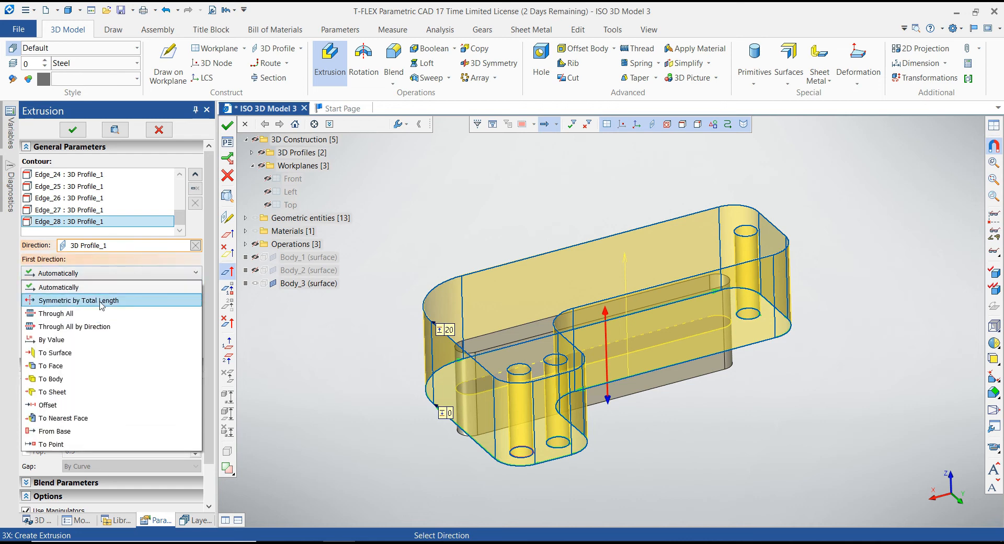
pyautogui.click(99, 300)
pyautogui.click(72, 129)
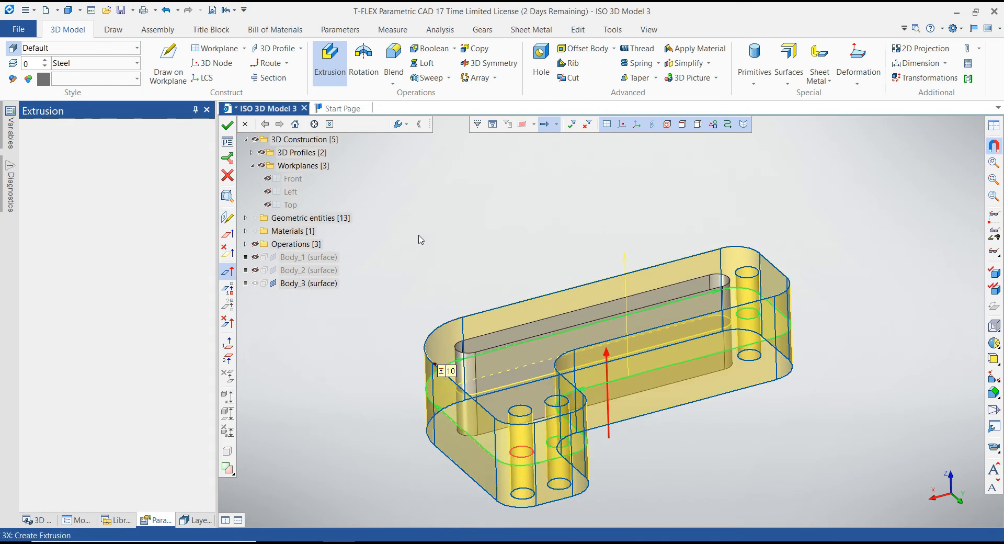
pyautogui.press('Escape')
# - Hide the slotted top profile and the extruded surface body of the outer outline and holes in the 3D scene
pyautogui.scroll(-4, 497, 236)
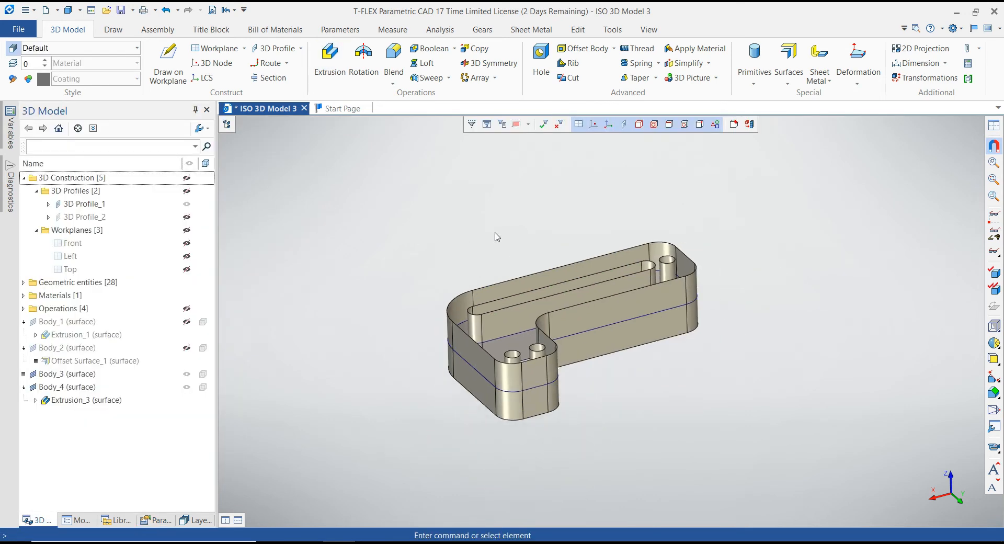
pyautogui.scroll(2, 497, 237)
pyautogui.click(187, 204)
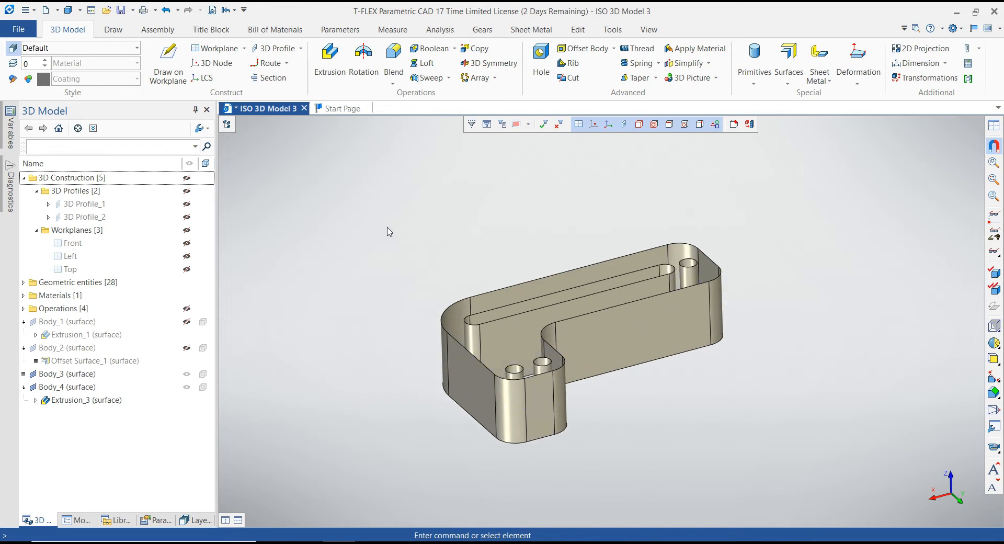
pyautogui.moveTo(396, 214); pyautogui.dragTo(341, 244, button='middle')
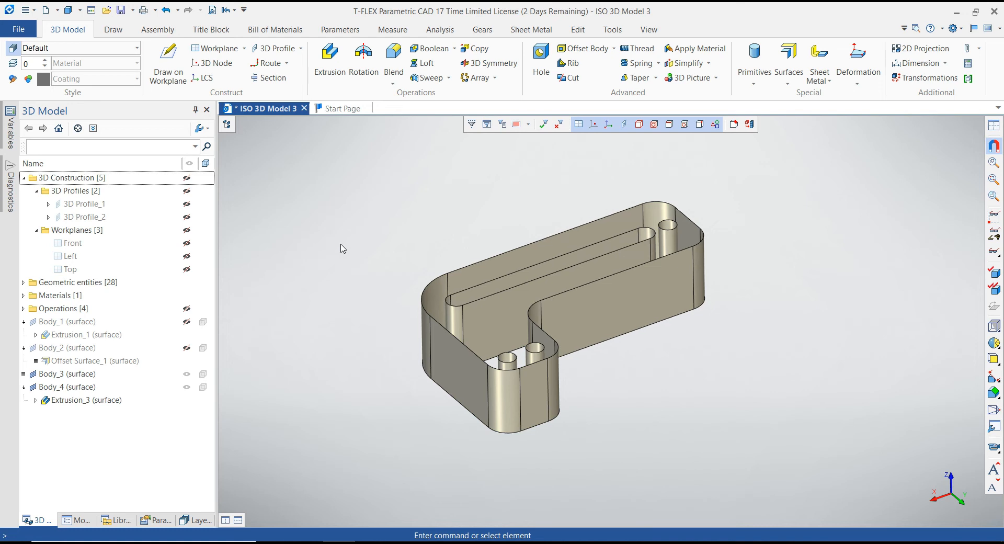
pyautogui.click(188, 386)
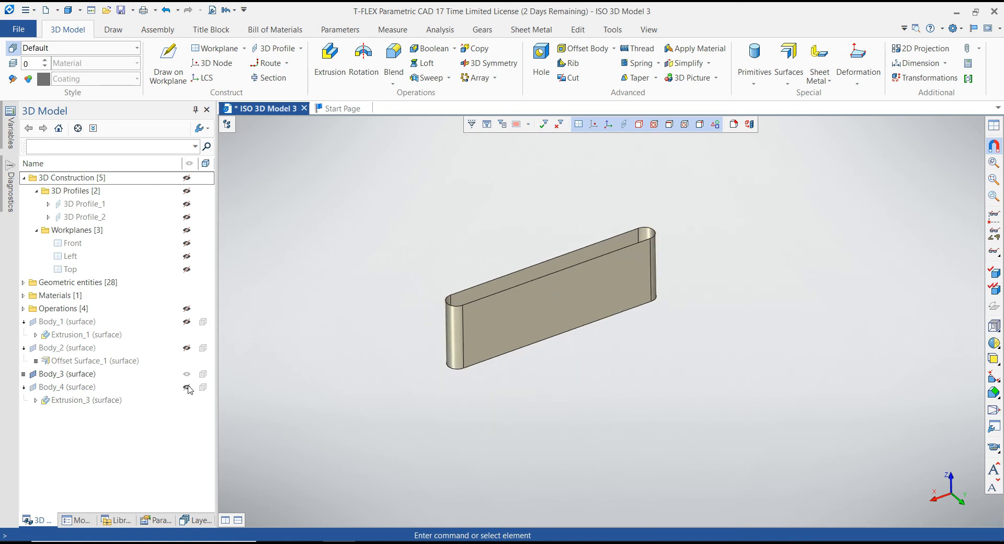
# - Show the original lower stepped surface alongside the slot surface, leaving the offset stepped surface hidden
pyautogui.click(188, 349)
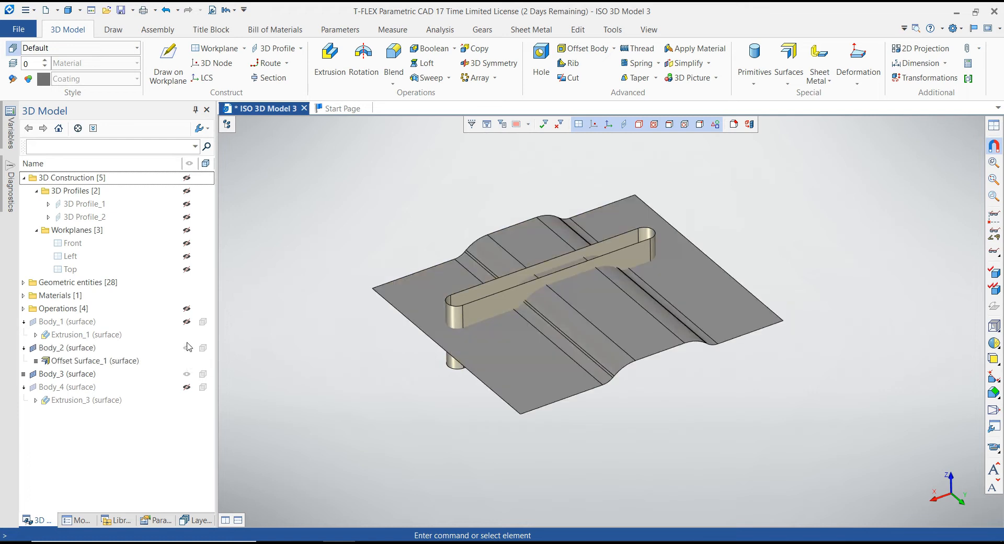
pyautogui.click(187, 322)
pyautogui.click(187, 323)
pyautogui.click(188, 348)
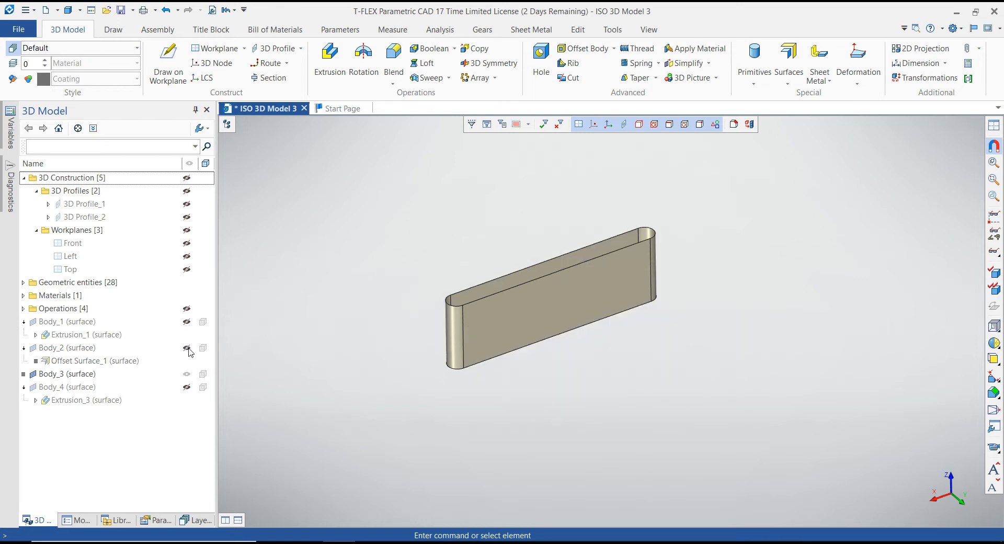
pyautogui.click(187, 322)
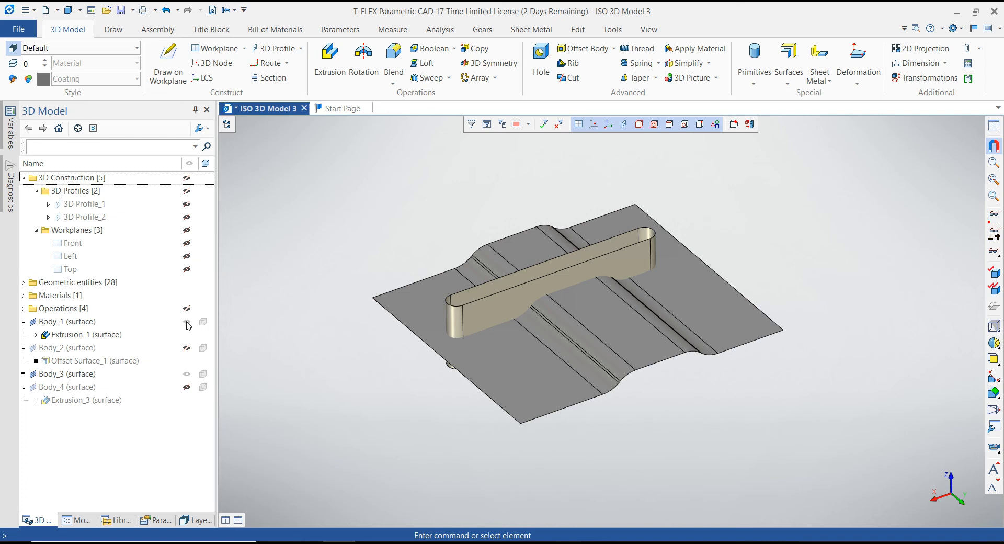
pyautogui.click(187, 348)
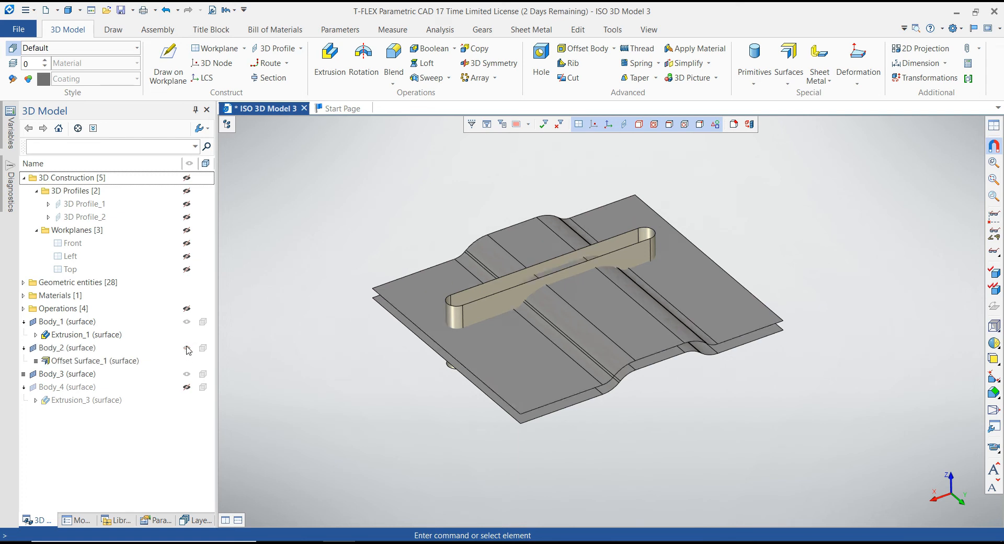
pyautogui.click(187, 348)
pyautogui.press('Down')
pyautogui.press('Down')
pyautogui.press('Down')
pyautogui.press('Down')
pyautogui.press('Down')
pyautogui.press('Down')
pyautogui.press('Down')
pyautogui.press('Down')
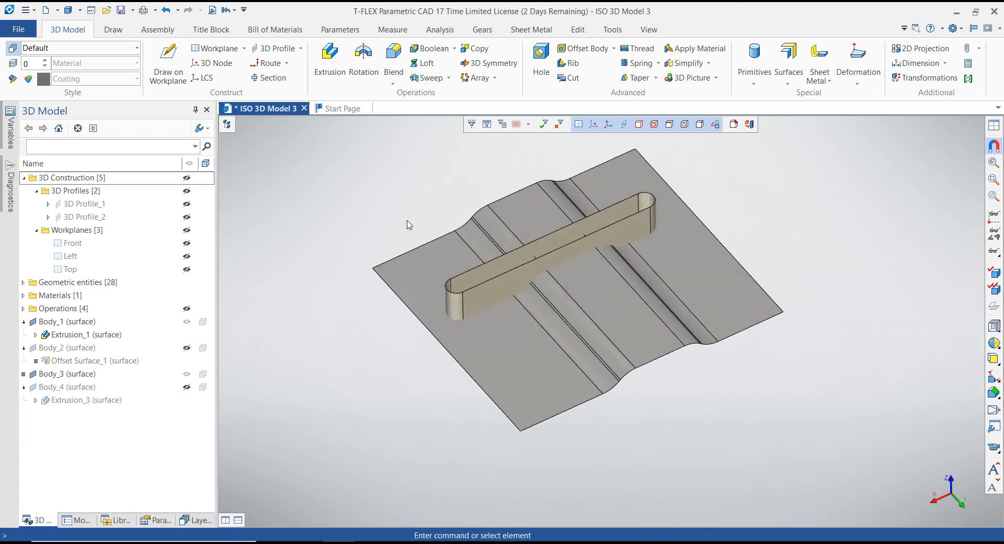
# - Cut the slot opening out of the lower stepped surface, using the extruded slot surface as the cutting surface with reversed direction
pyautogui.click(571, 78)
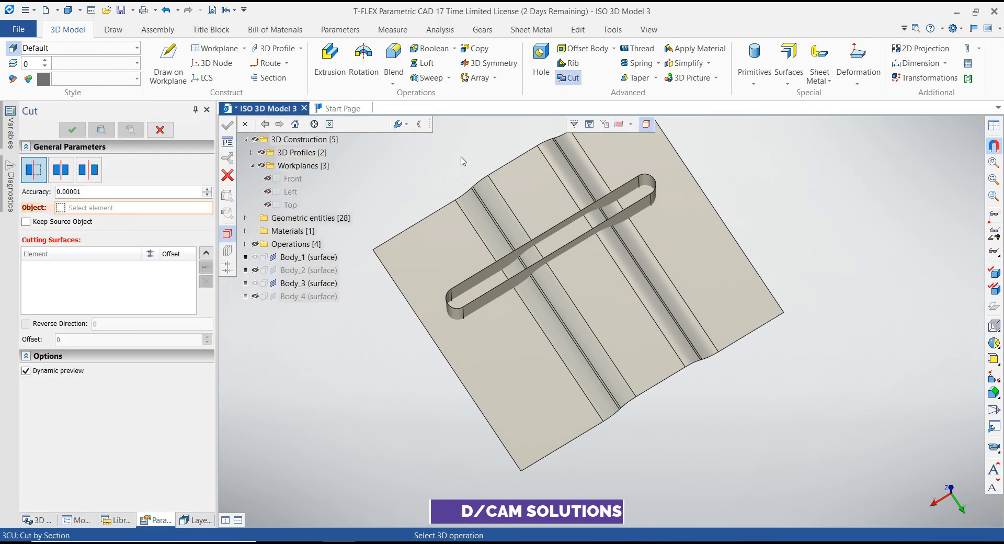
pyautogui.click(483, 185)
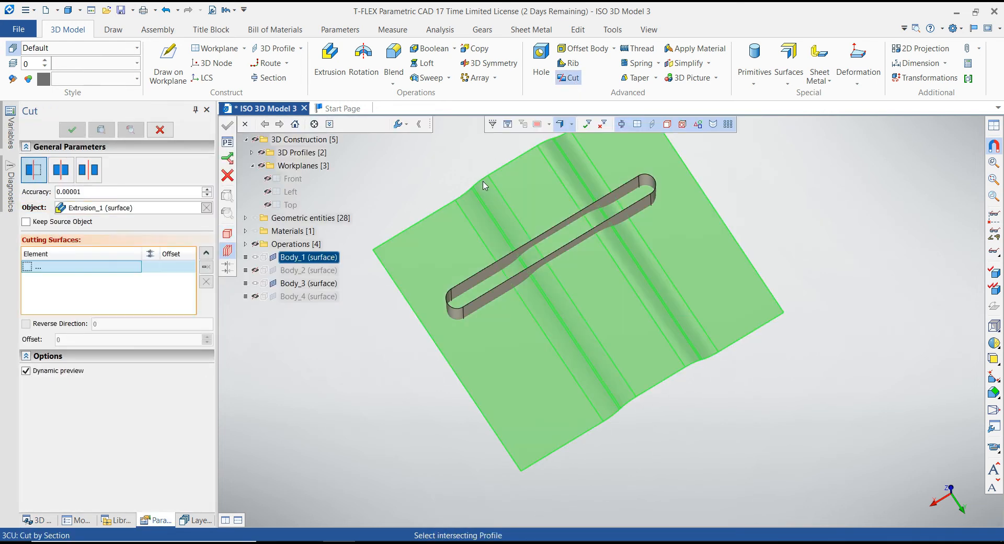
pyautogui.click(539, 245)
pyautogui.click(106, 134)
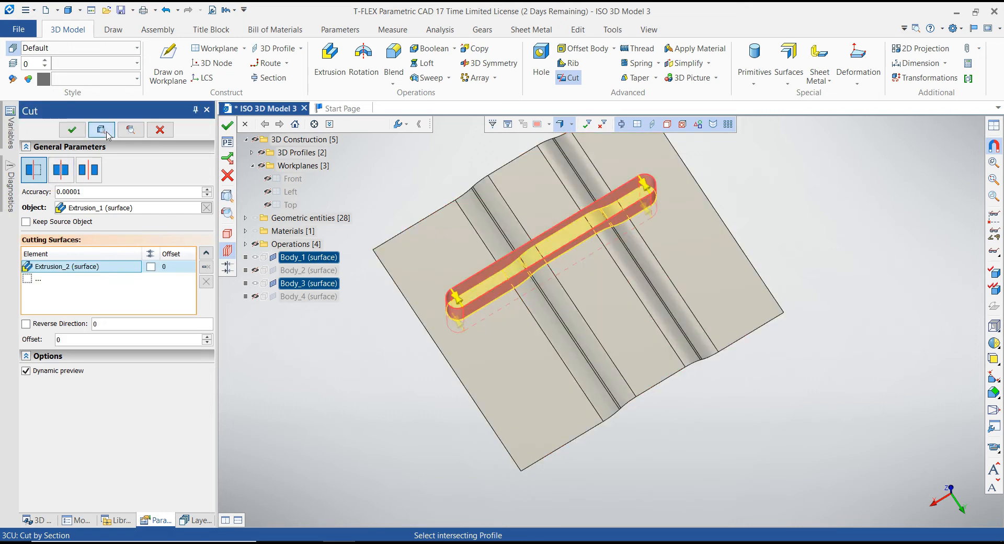
pyautogui.click(107, 134)
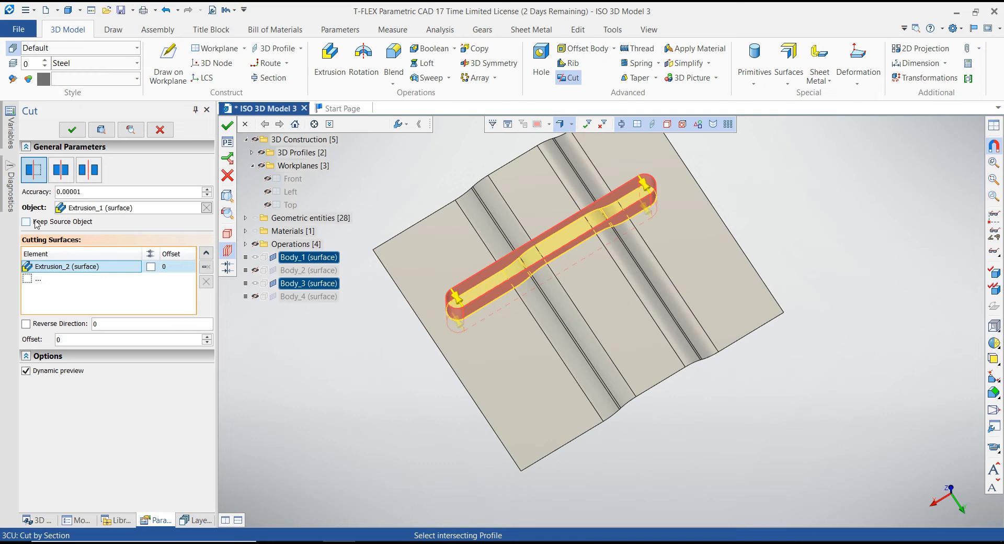
pyautogui.moveTo(396, 214); pyautogui.dragTo(394, 204, button='middle')
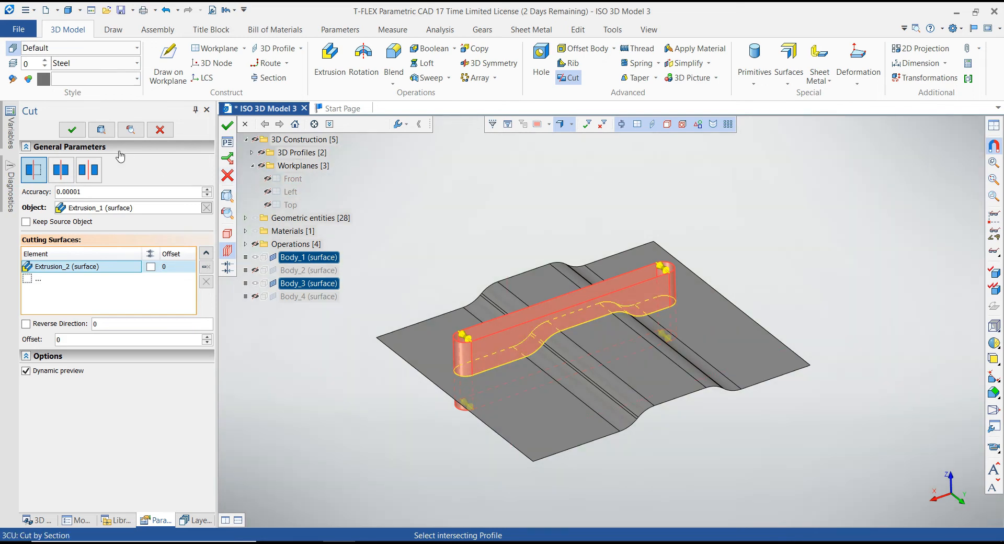
pyautogui.click(44, 326)
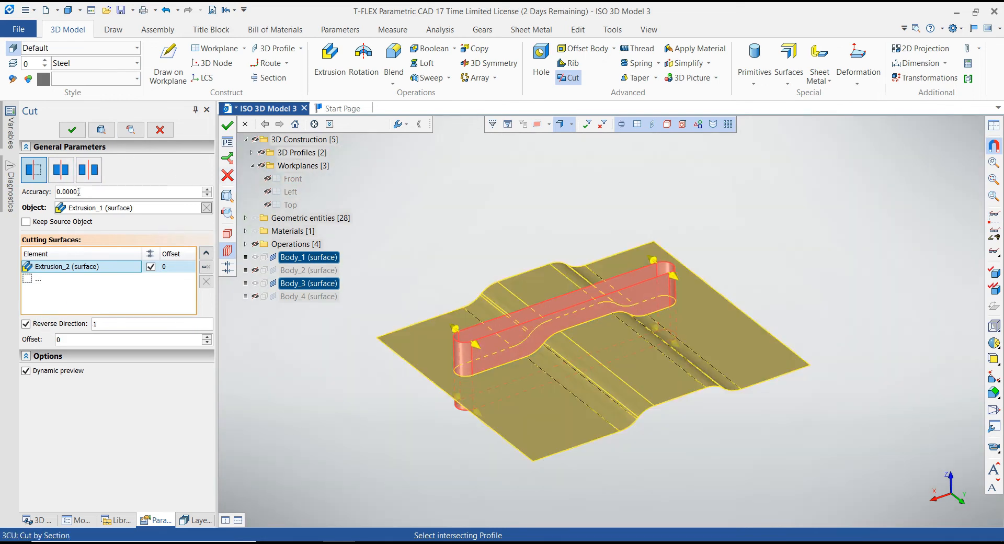
pyautogui.click(101, 130)
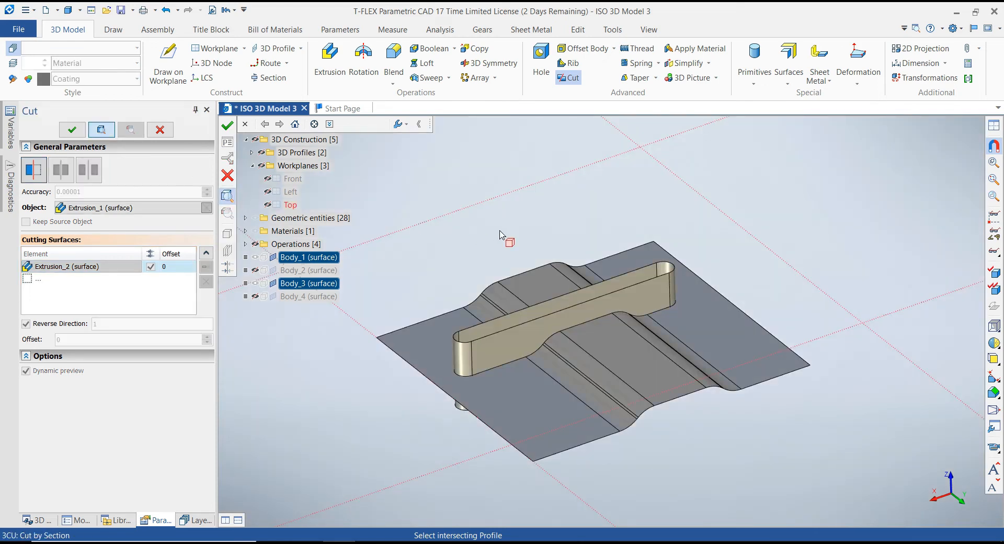
pyautogui.scroll(-4, 499, 235)
pyautogui.moveTo(497, 244); pyautogui.dragTo(481, 217, button='middle')
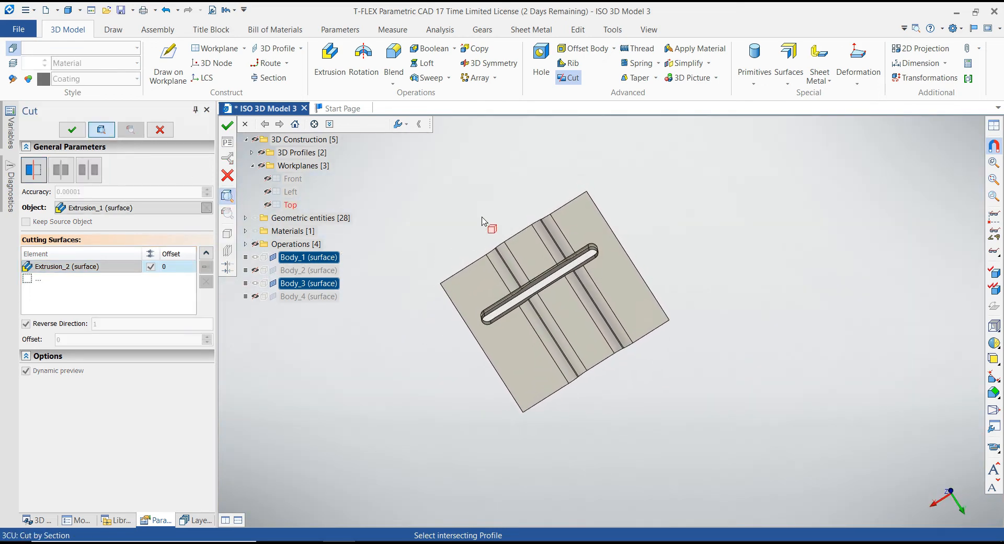
pyautogui.click(71, 129)
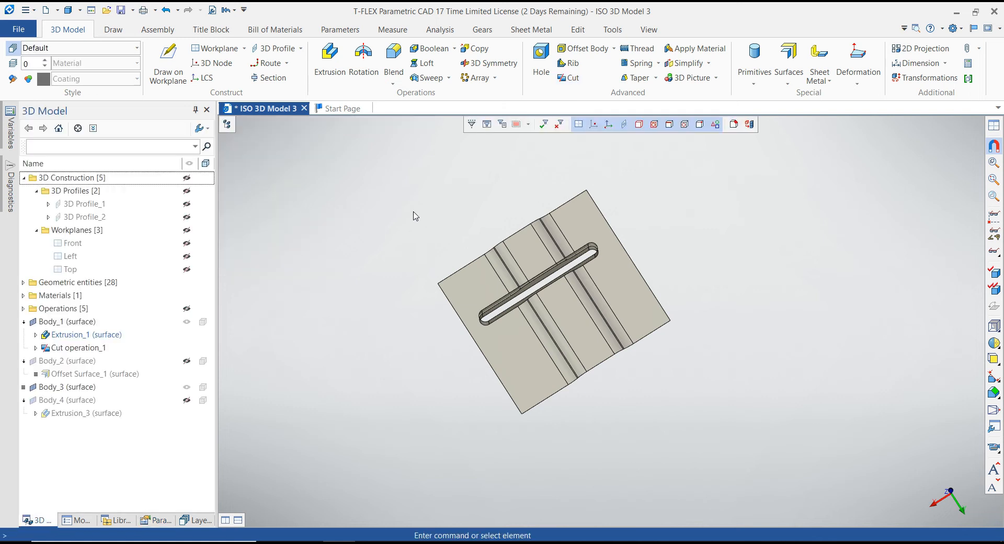
# - Hide the slot surface and show the extruded surface body of the outer outline and three holes
pyautogui.moveTo(413, 211); pyautogui.dragTo(373, 259, button='middle')
pyautogui.scroll(5, 367, 253)
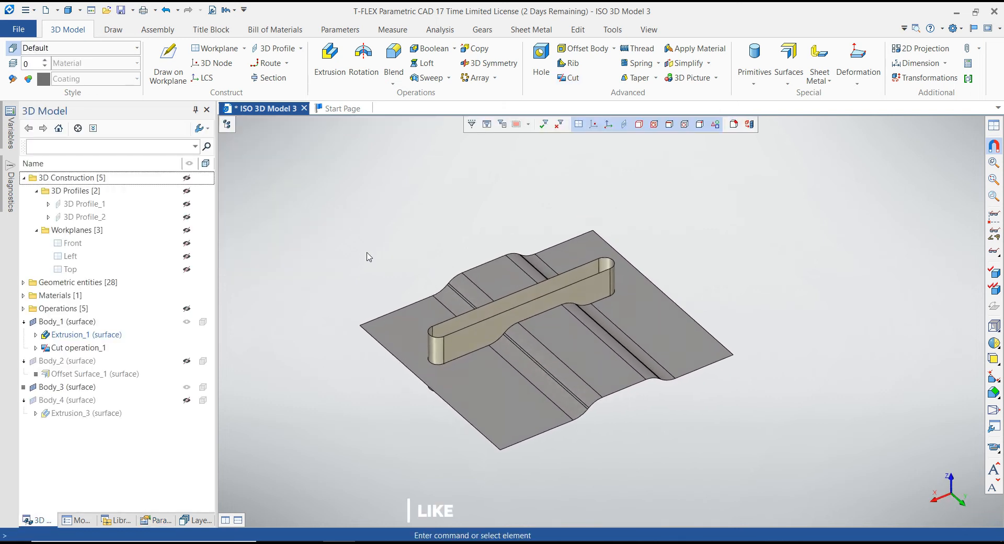
pyautogui.click(186, 387)
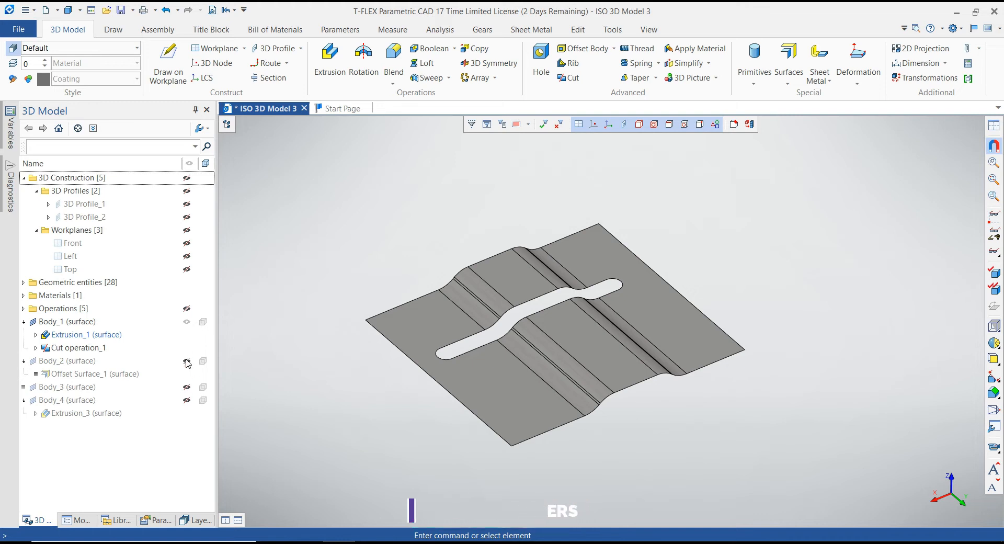
pyautogui.click(186, 361)
pyautogui.click(186, 362)
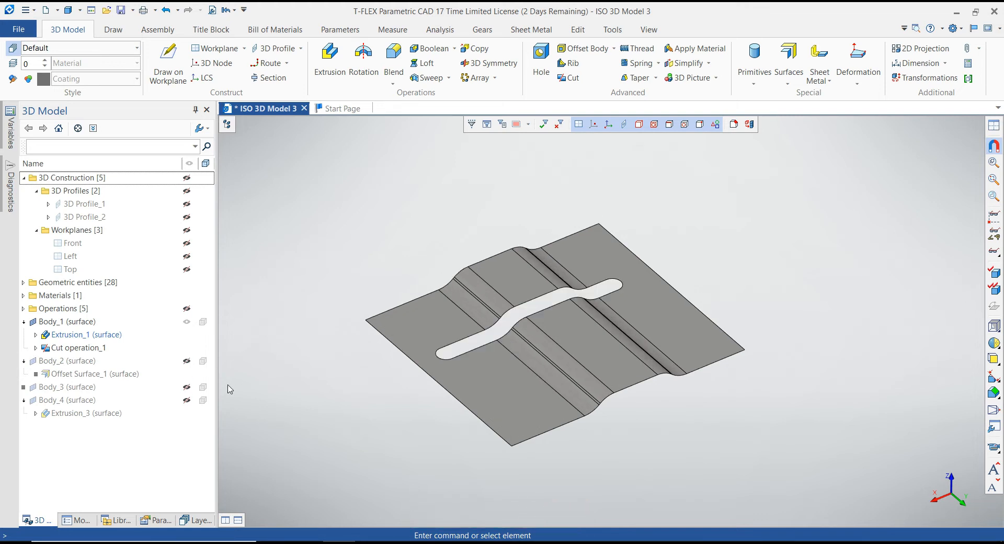
pyautogui.click(187, 400)
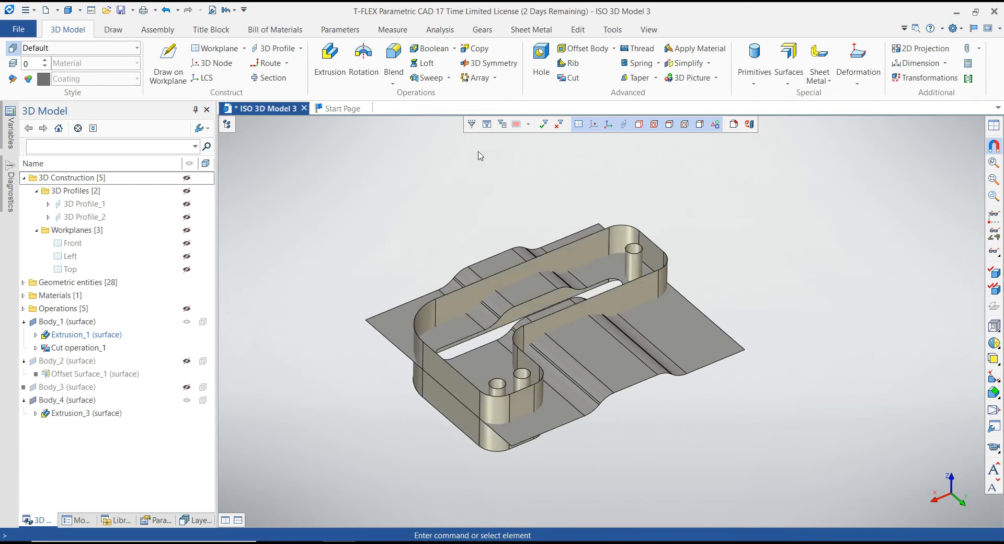
# - Cut the slotted lower stepped surface with the extruded outline and hole surfaces, keeping the L-shaped part inside the outline
pyautogui.click(569, 77)
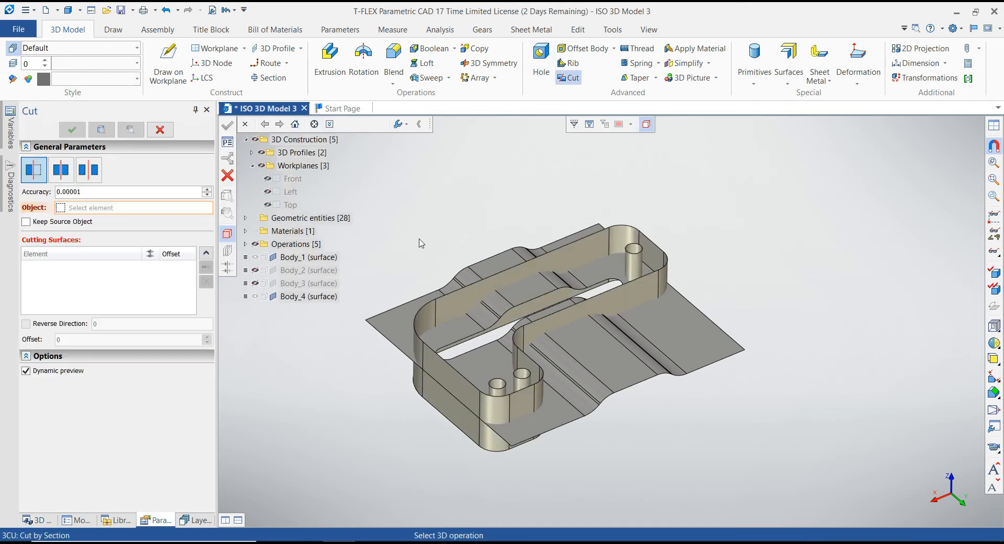
pyautogui.click(454, 278)
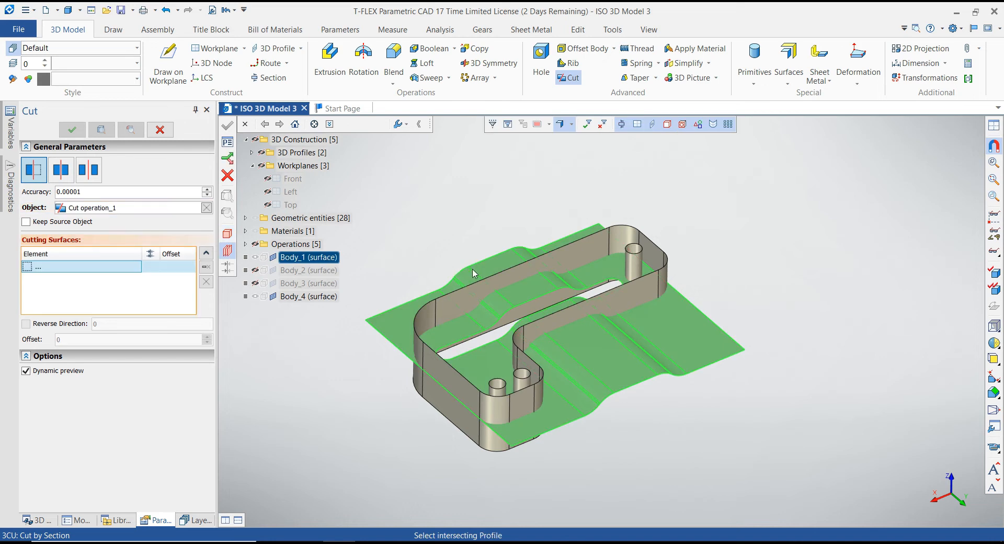
pyautogui.click(650, 243)
pyautogui.click(101, 130)
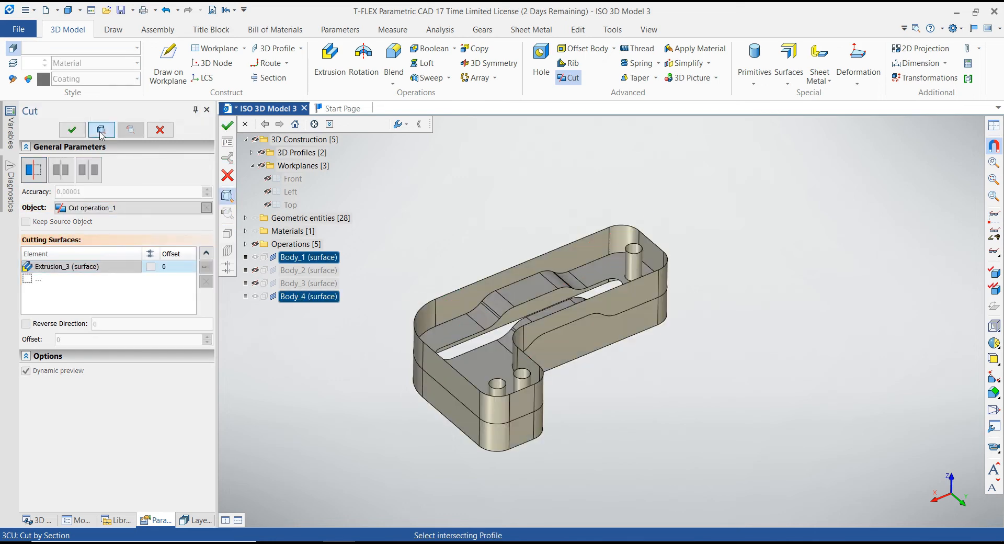
pyautogui.click(72, 130)
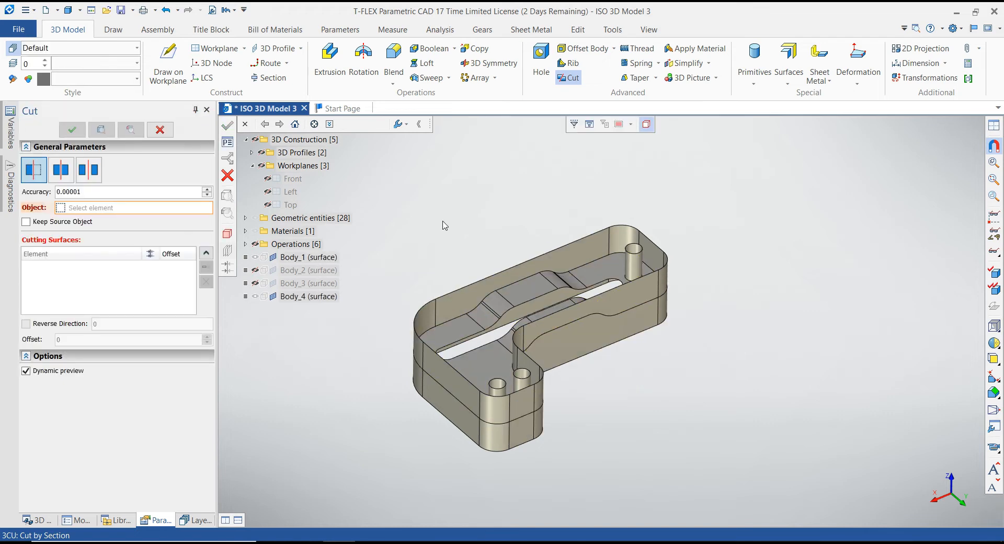
# - Hide the outline and hole surface body, and show the offset stepped surface and the slot surface
pyautogui.click(186, 413)
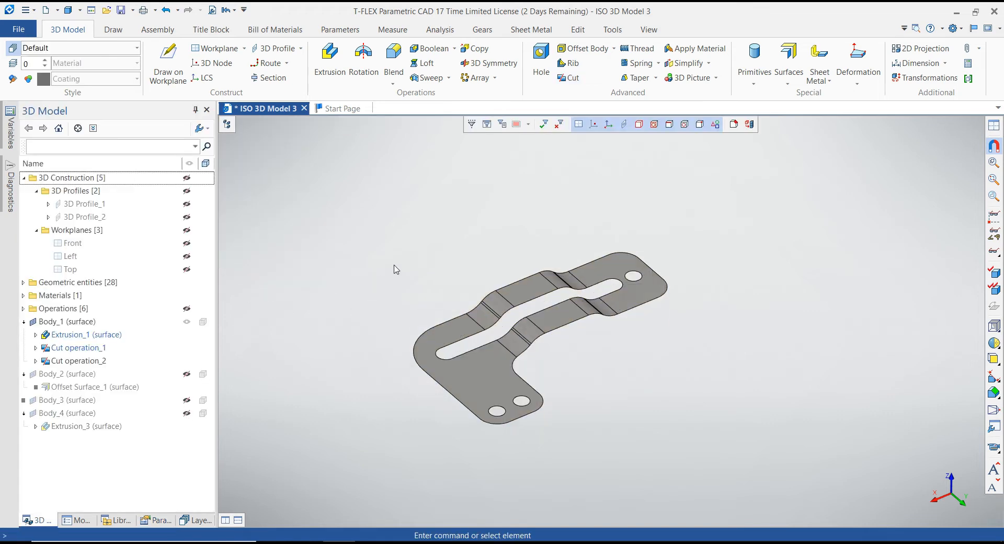
pyautogui.scroll(2, 407, 293)
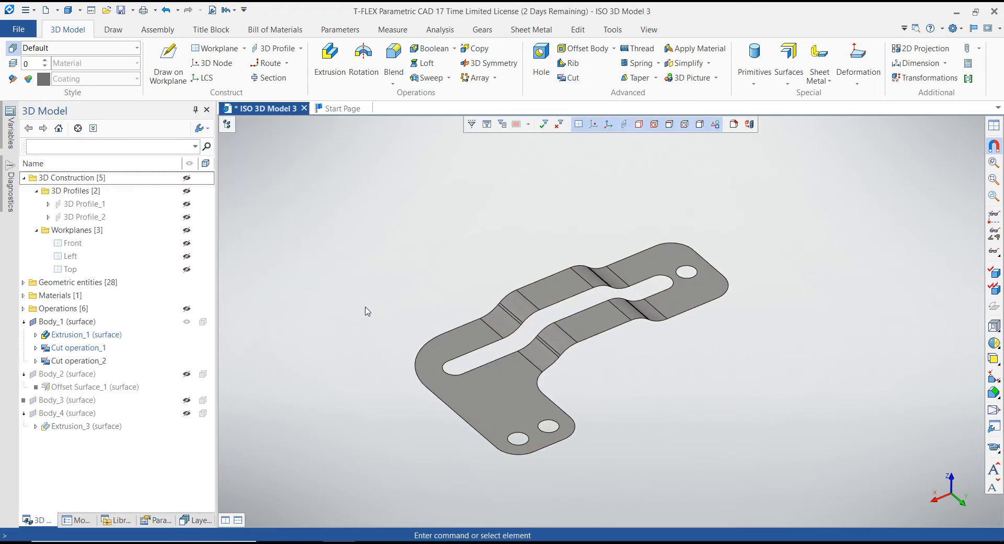
pyautogui.click(186, 325)
pyautogui.click(187, 323)
pyautogui.click(186, 375)
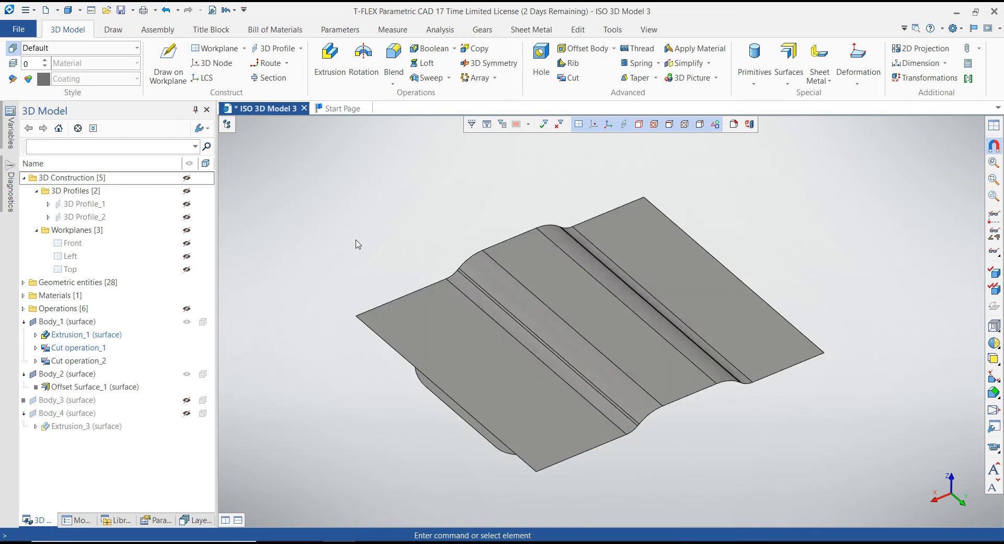
pyautogui.moveTo(356, 244); pyautogui.dragTo(354, 236)
pyautogui.scroll(-2, 325, 274)
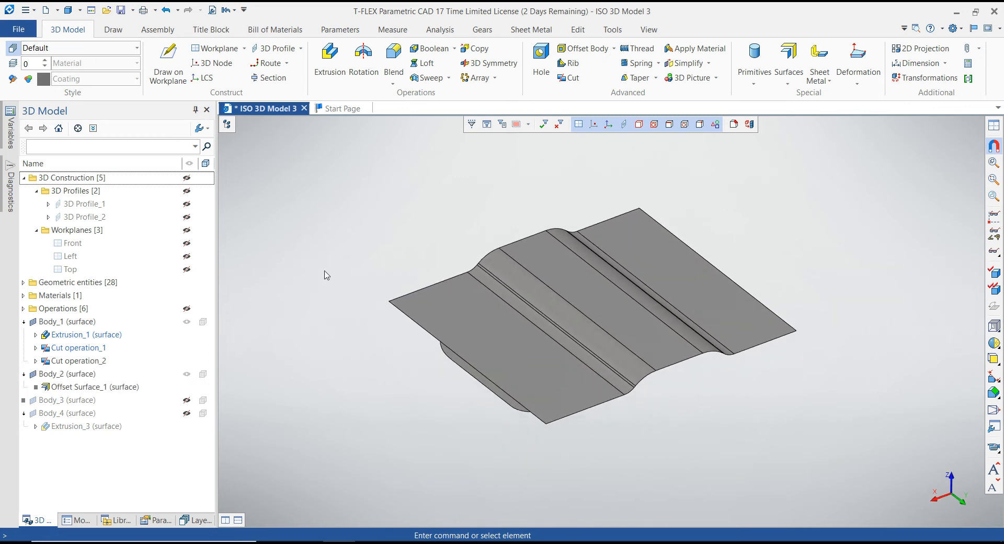
pyautogui.click(186, 401)
pyautogui.scroll(2, 714, 428)
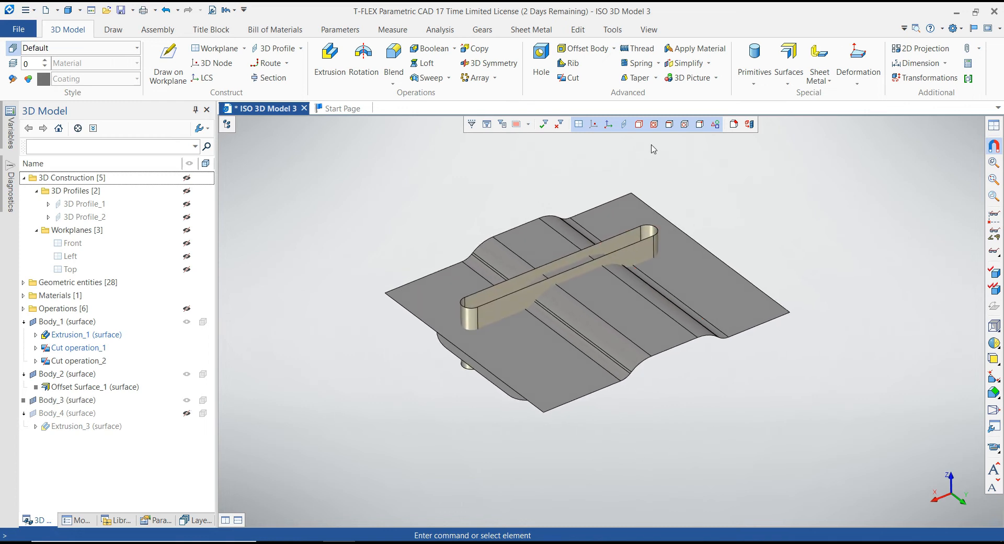
# - Cut the offset stepped surface with the extruded slot surface, keeping the strip inside the slot contour
pyautogui.click(572, 78)
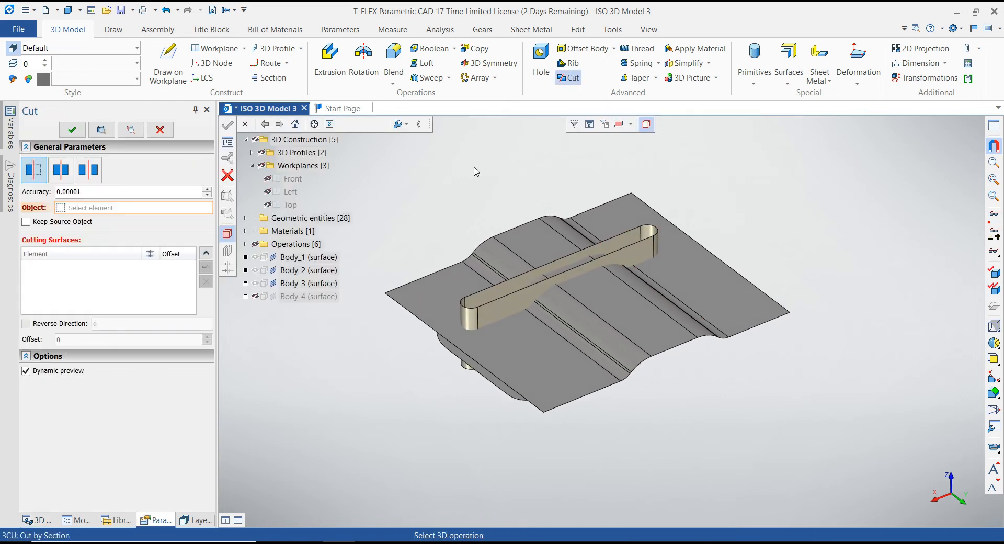
pyautogui.click(541, 218)
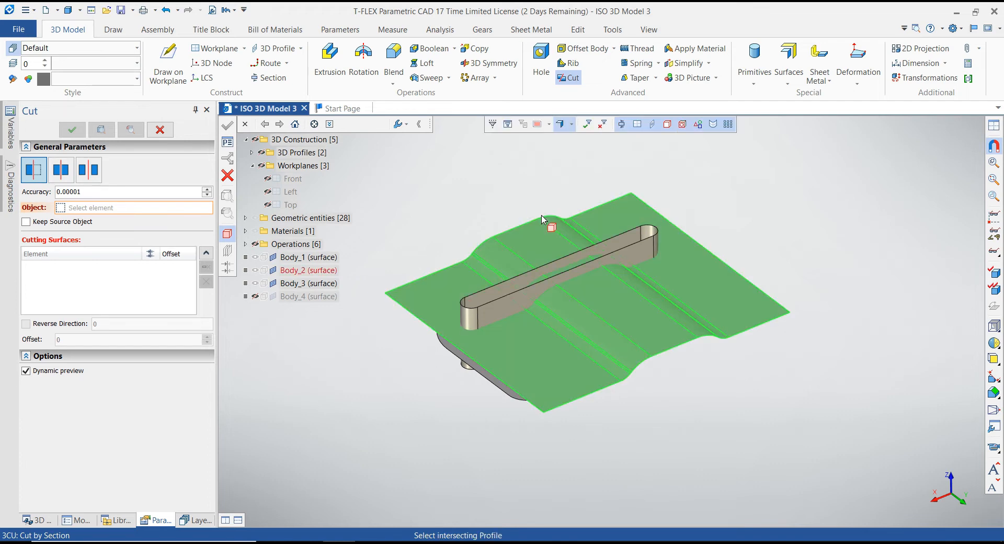
pyautogui.click(643, 233)
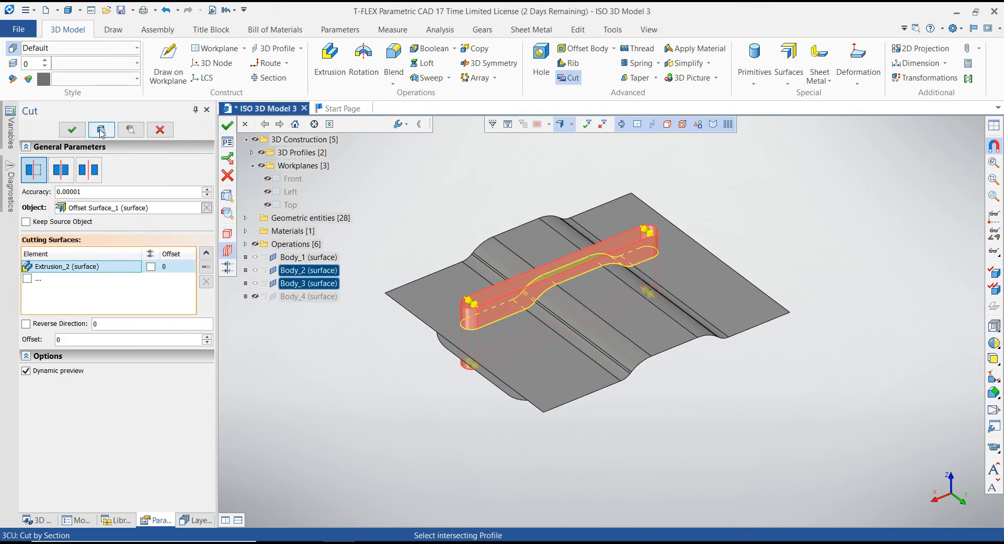
pyautogui.click(110, 134)
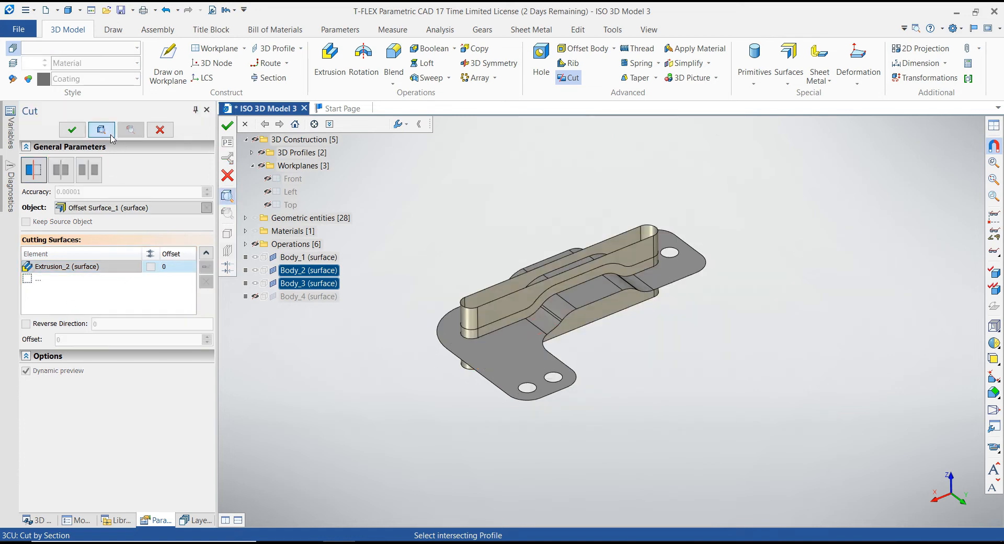
pyautogui.moveTo(340, 175); pyautogui.dragTo(345, 190, button='middle')
pyautogui.click(72, 129)
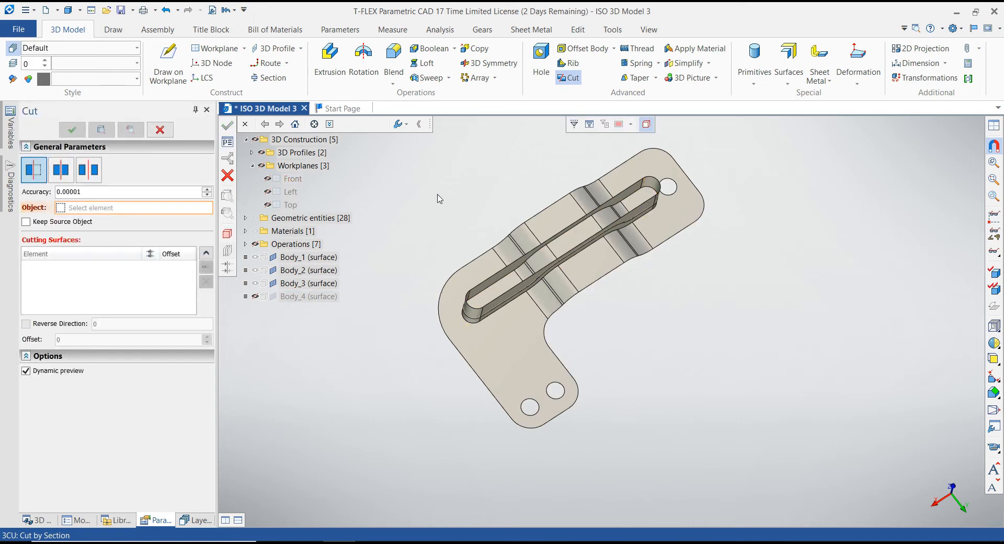
pyautogui.press('Escape')
# - Hide the slot surface body in the 3D scene, leaving the two cut stepped surfaces visible
pyautogui.click(186, 413)
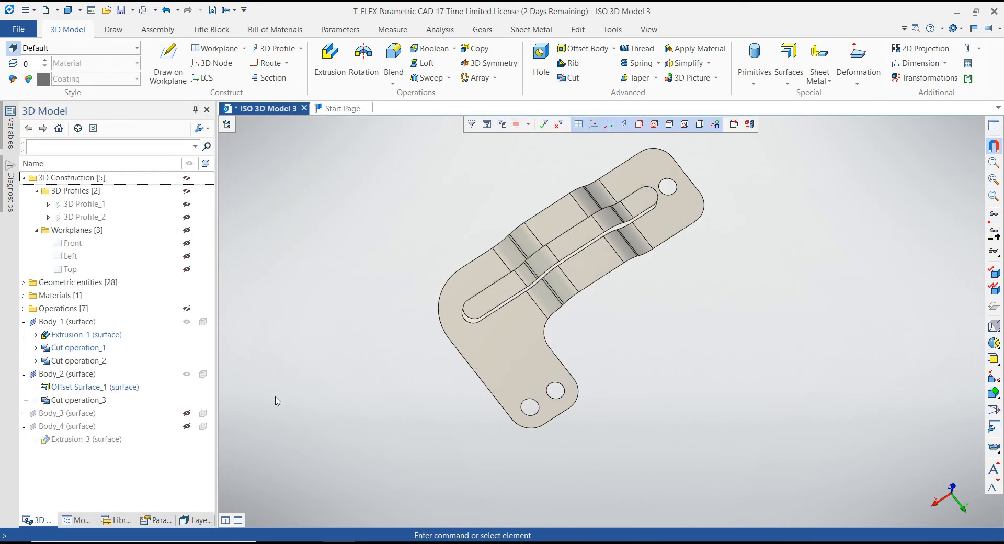
pyautogui.moveTo(382, 246); pyautogui.dragTo(411, 296, button='middle')
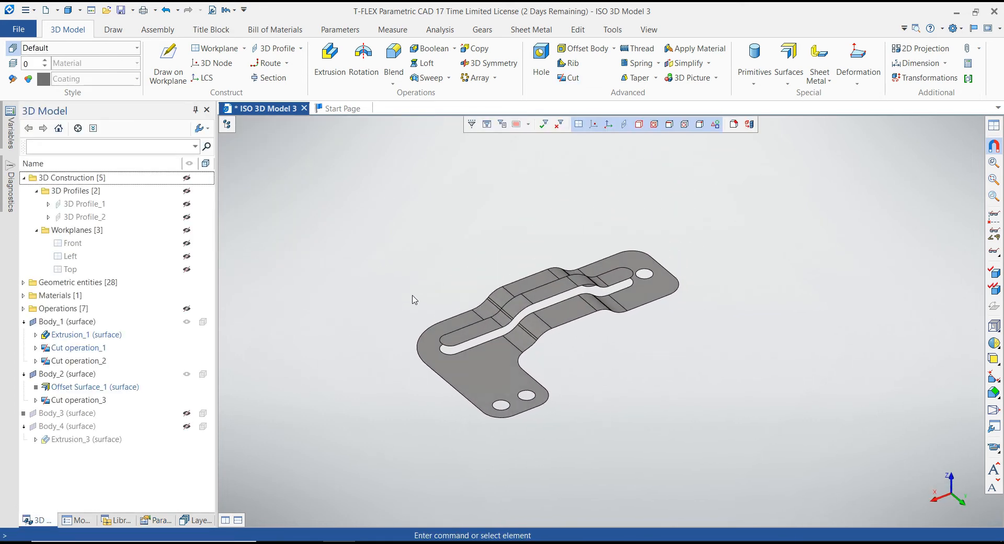
pyautogui.scroll(3, 412, 294)
pyautogui.scroll(4, 413, 267)
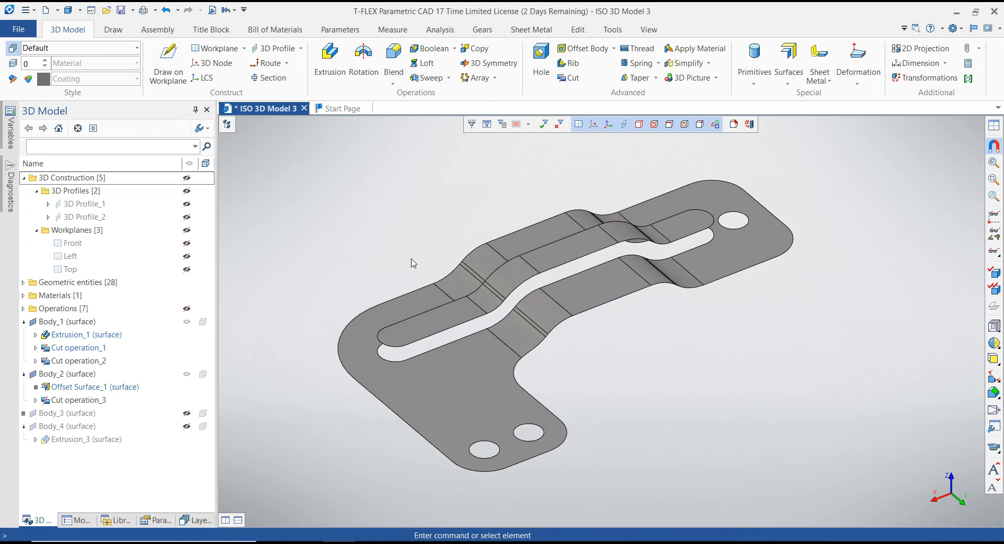
pyautogui.click(301, 48)
pyautogui.click(293, 64)
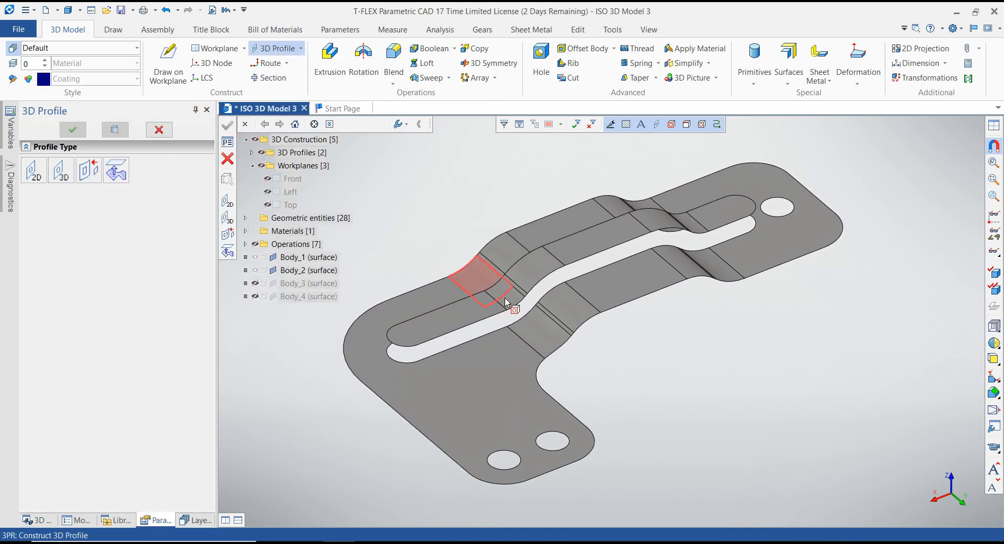
pyautogui.click(231, 163)
# - Create a straight vertical Route joining the matching upper and lower slot-edge vertices at the start of the lower bend
pyautogui.click(286, 64)
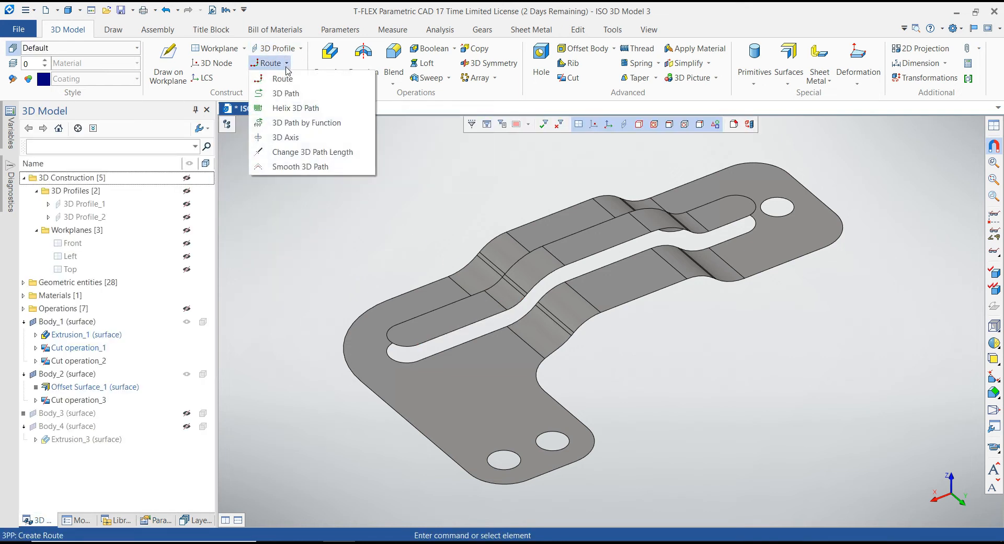
pyautogui.click(282, 79)
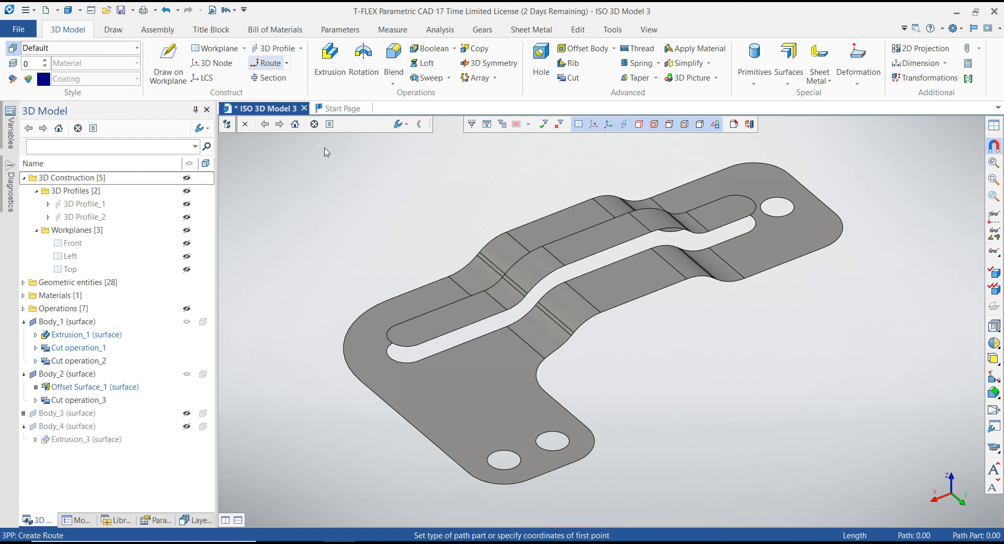
pyautogui.click(509, 327)
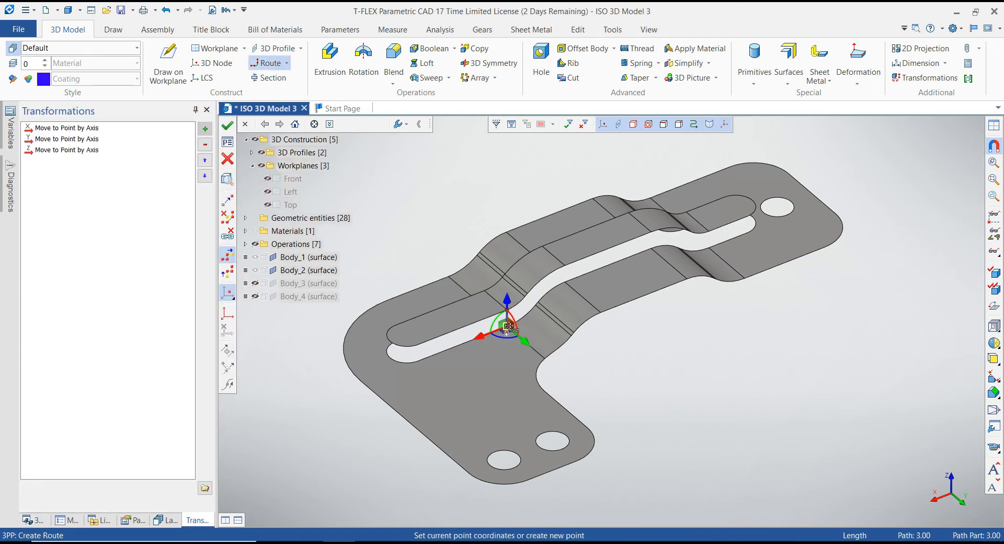
pyautogui.click(227, 125)
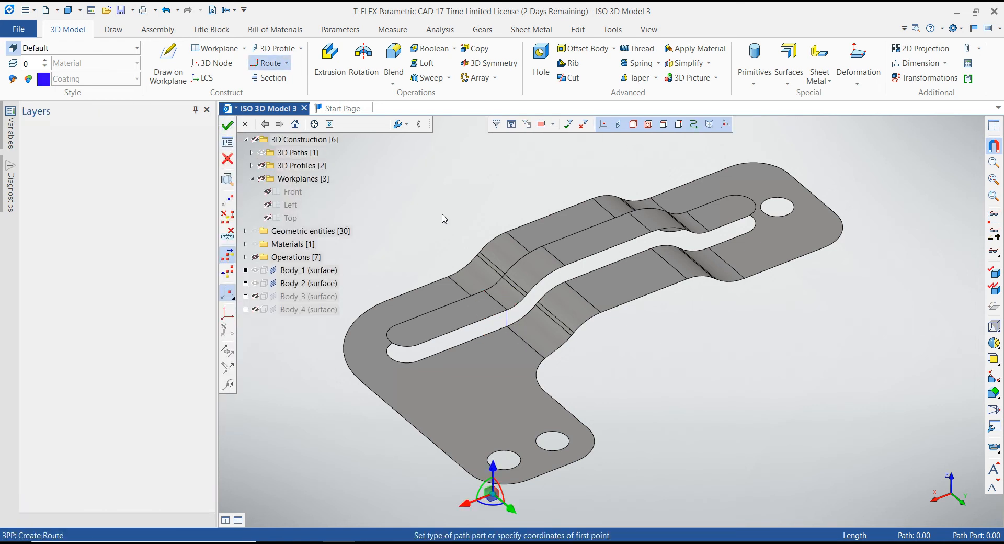
# - Start a Sweep operation and use the short vertical route between the two surfaces as its contour
pyautogui.scroll(-3, 443, 214)
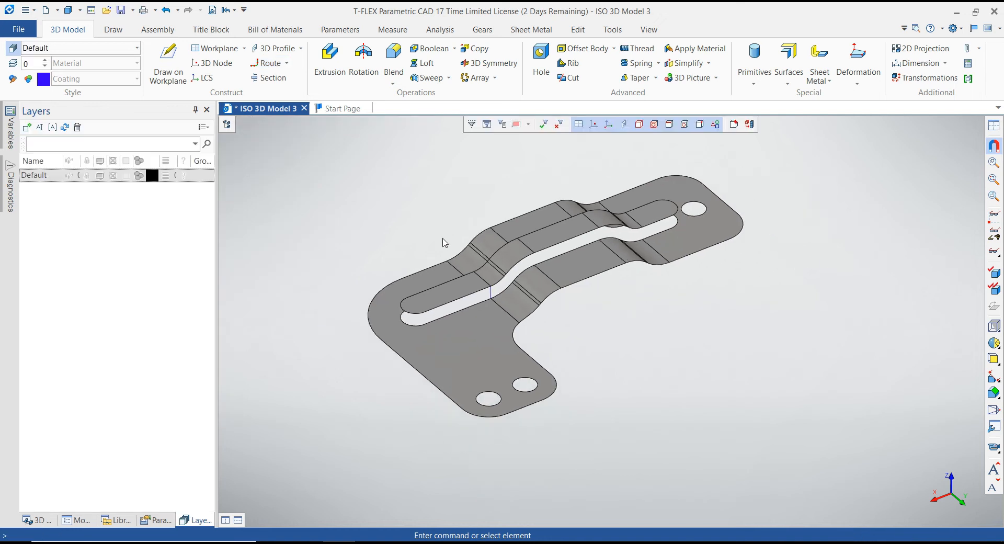
pyautogui.scroll(6, 444, 242)
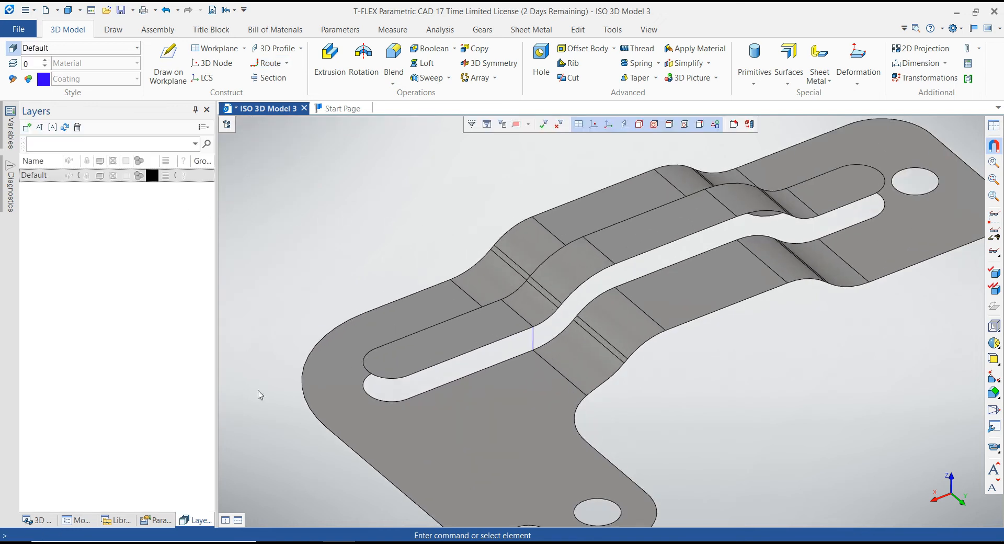
pyautogui.click(50, 522)
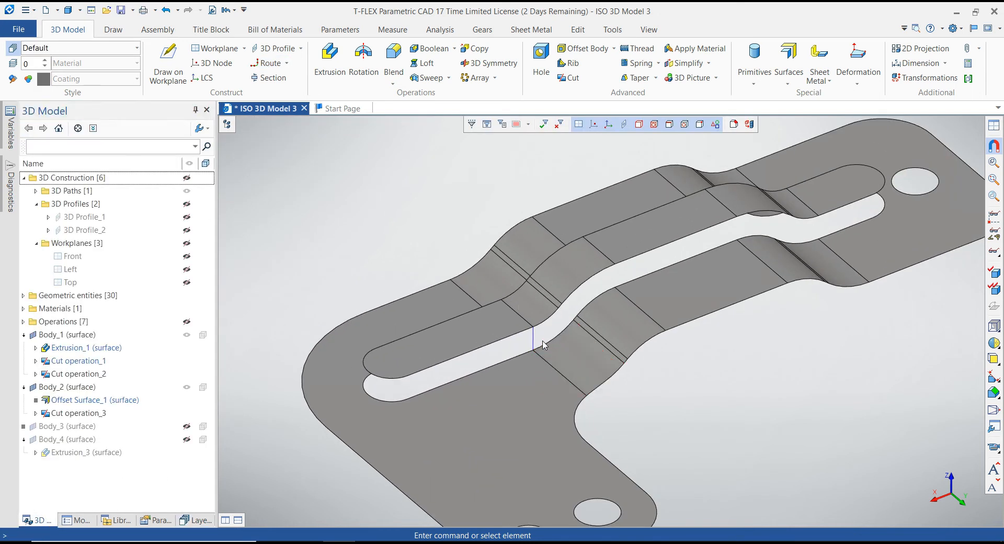
pyautogui.scroll(-3, 389, 228)
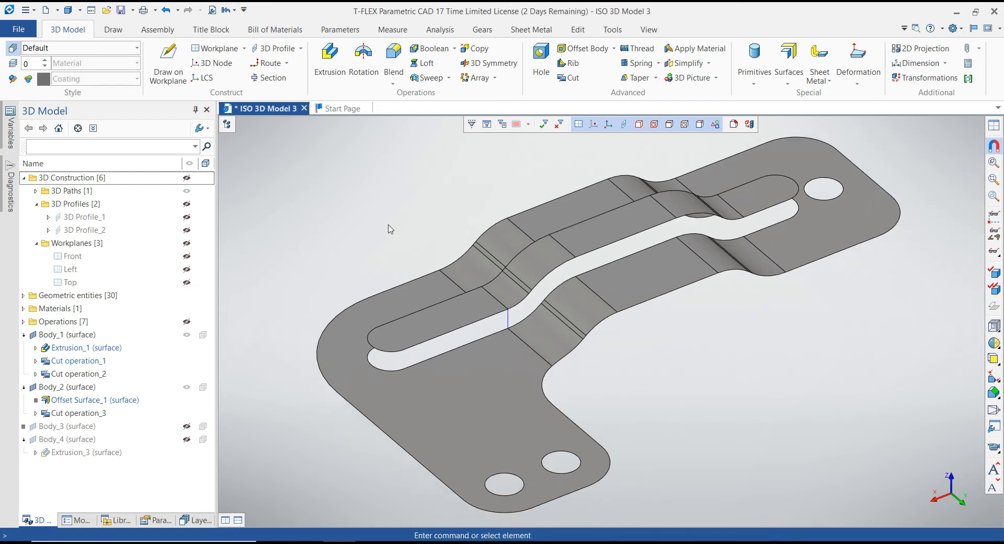
pyautogui.click(449, 77)
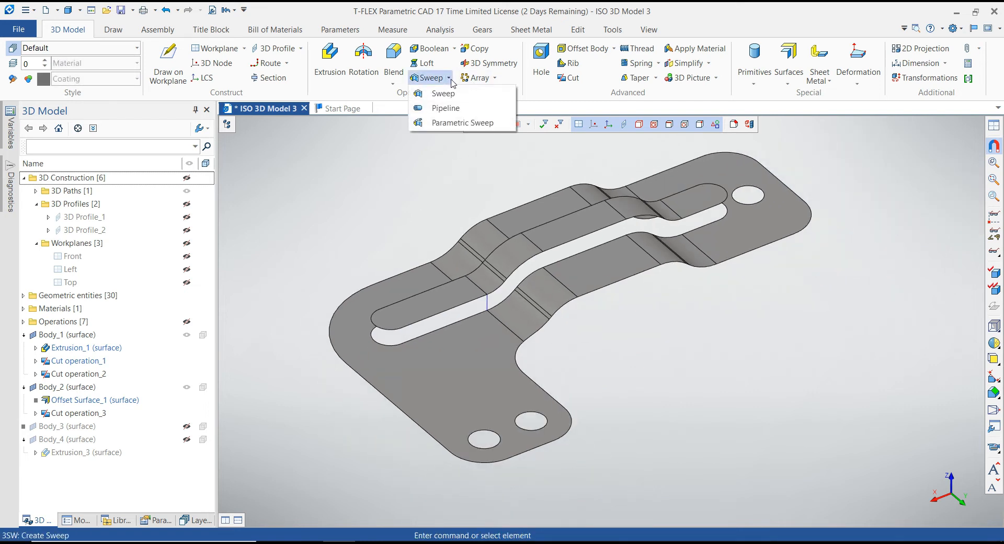
pyautogui.click(442, 95)
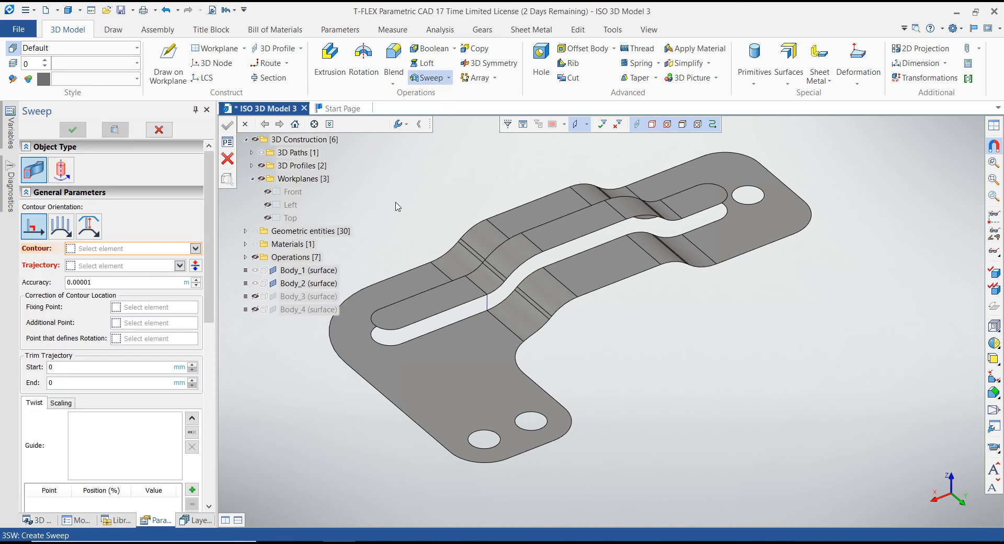
pyautogui.scroll(1, 398, 206)
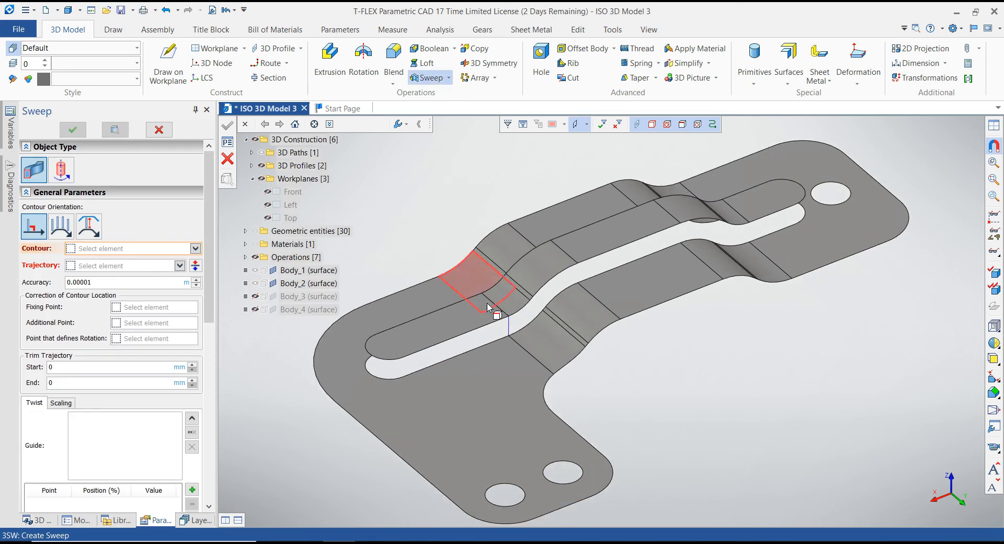
pyautogui.click(509, 327)
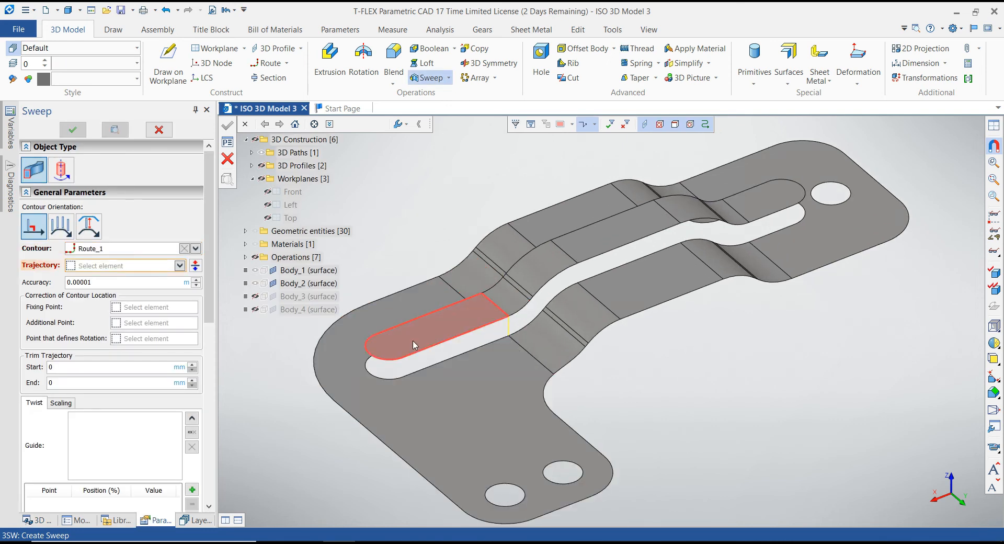
# - Set the sweep trajectory to the three upper-strip edges around the lower rounded end, and reverse the trajectory direction
pyautogui.click(427, 352)
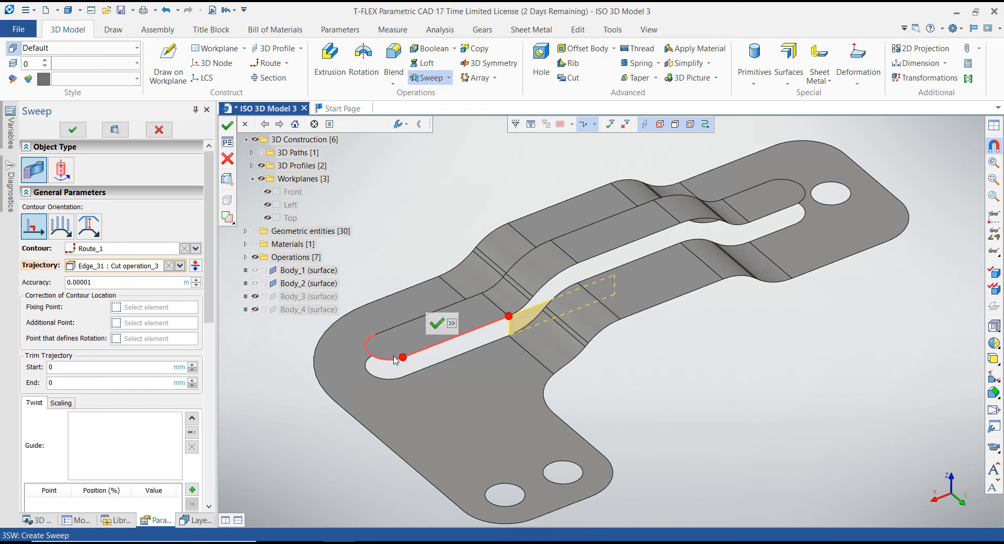
pyautogui.click(385, 335)
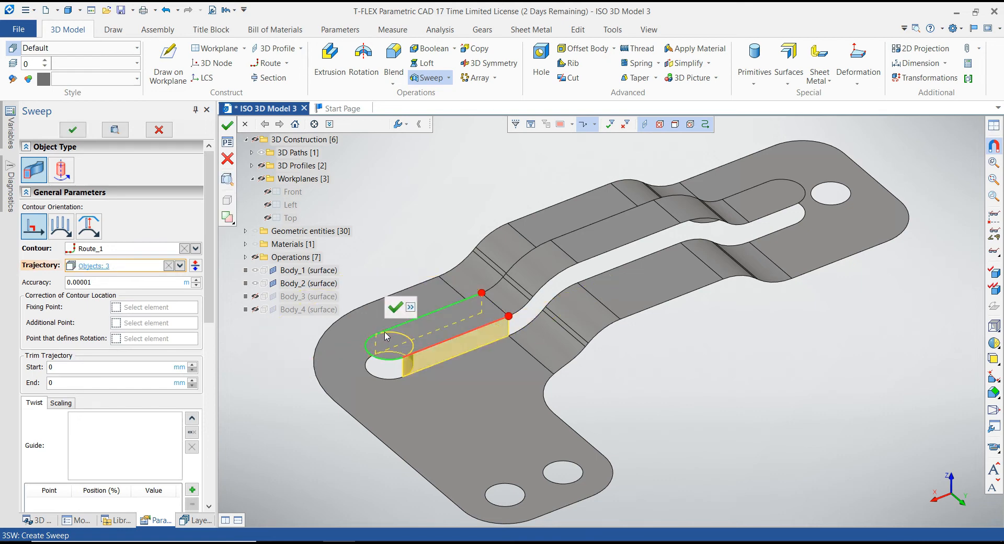
pyautogui.click(195, 265)
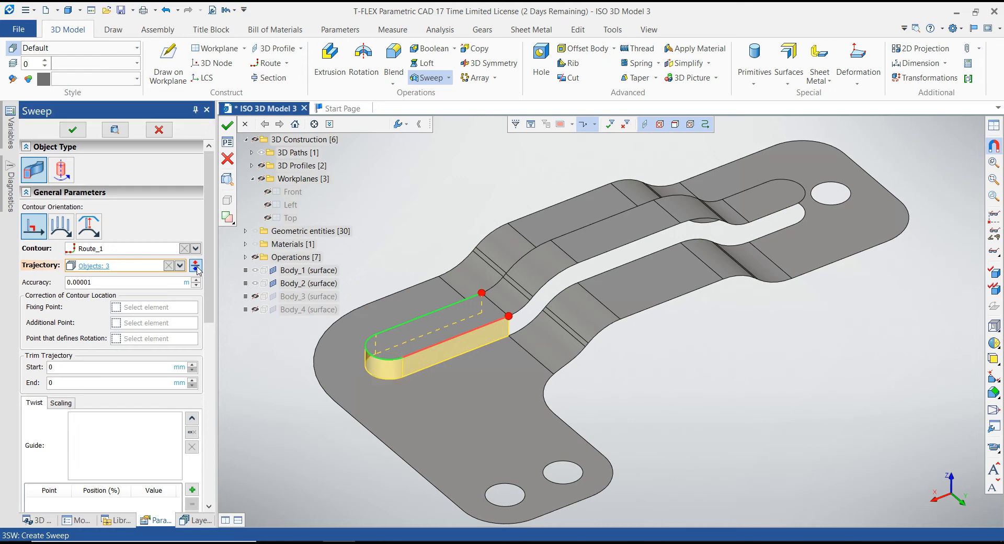
# - Extend the trajectory along the upper strip's far-side edges, over the first bend and raised section into the second bend
pyautogui.click(492, 292)
pyautogui.scroll(5, 492, 292)
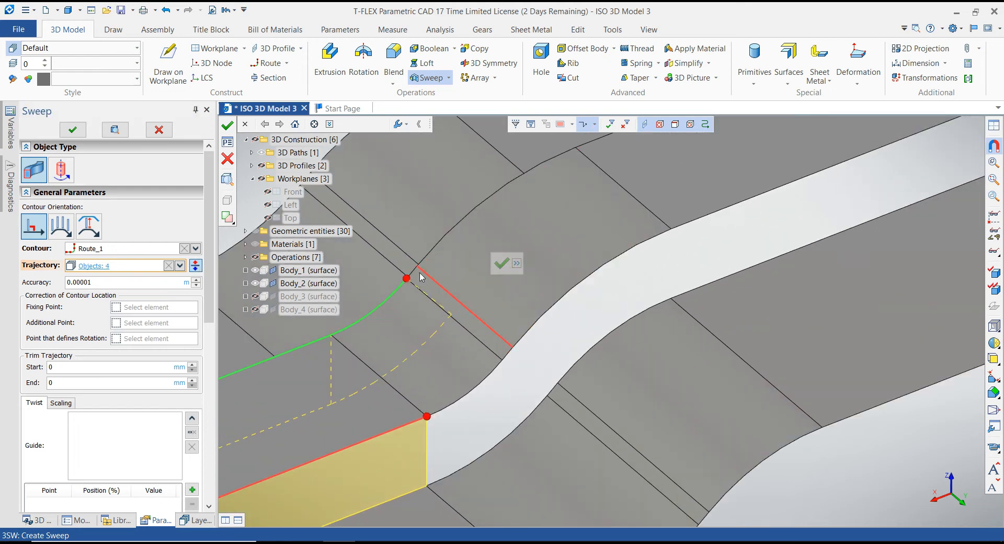
pyautogui.click(463, 222)
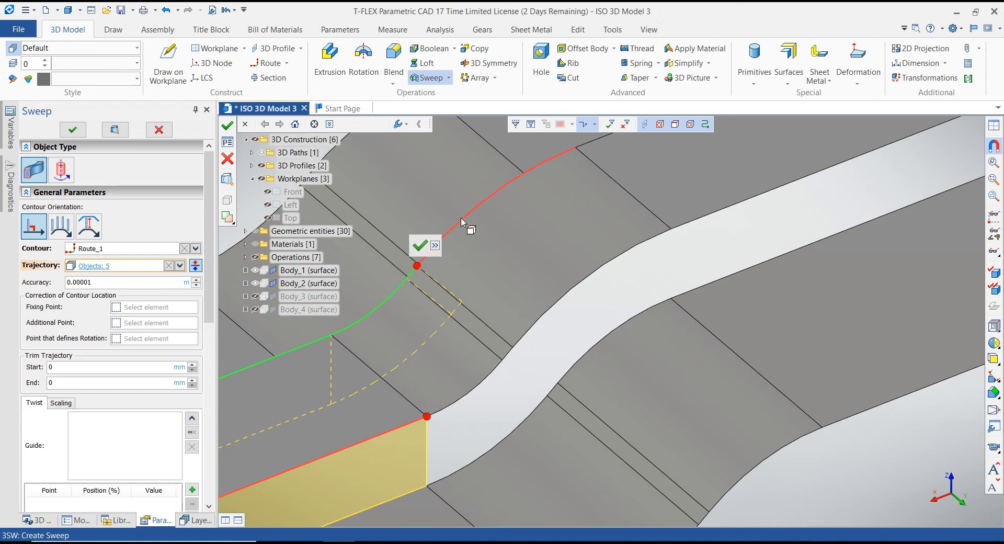
pyautogui.click(462, 218)
pyautogui.scroll(-4, 475, 336)
pyautogui.click(572, 218)
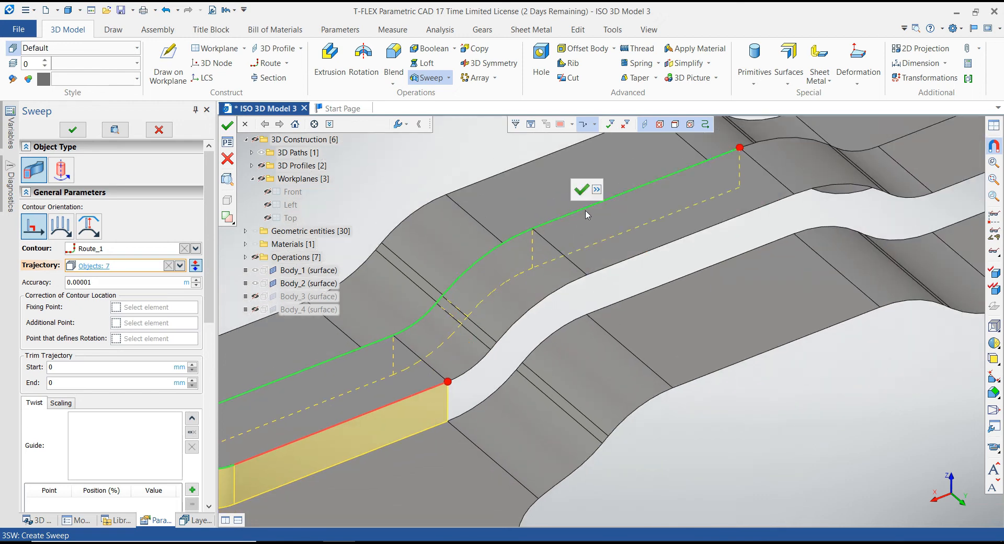
pyautogui.click(749, 156)
pyautogui.scroll(-5, 527, 287)
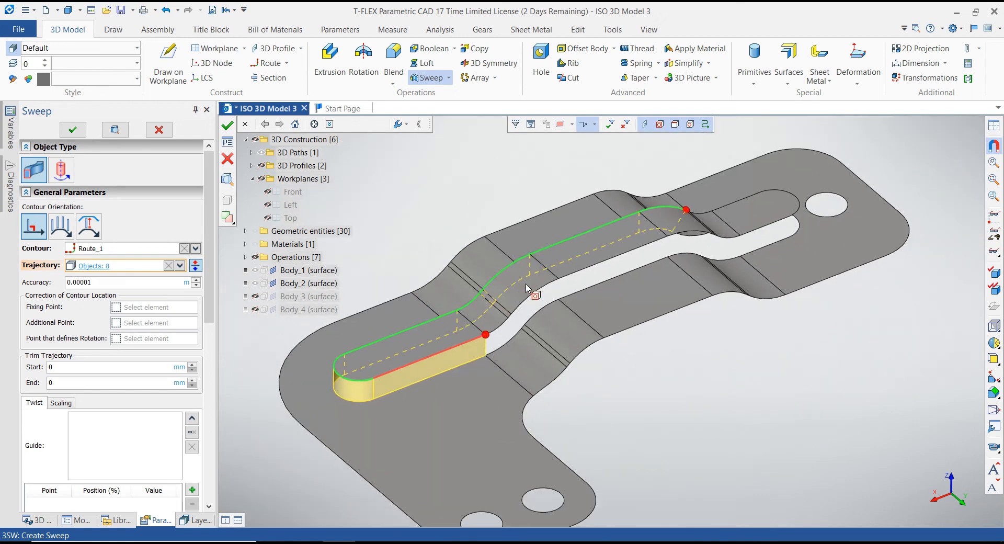
# - Try to continue the trajectory along the near-side edge of the first bend and flip its direction
pyautogui.click(501, 327)
pyautogui.scroll(5, 507, 329)
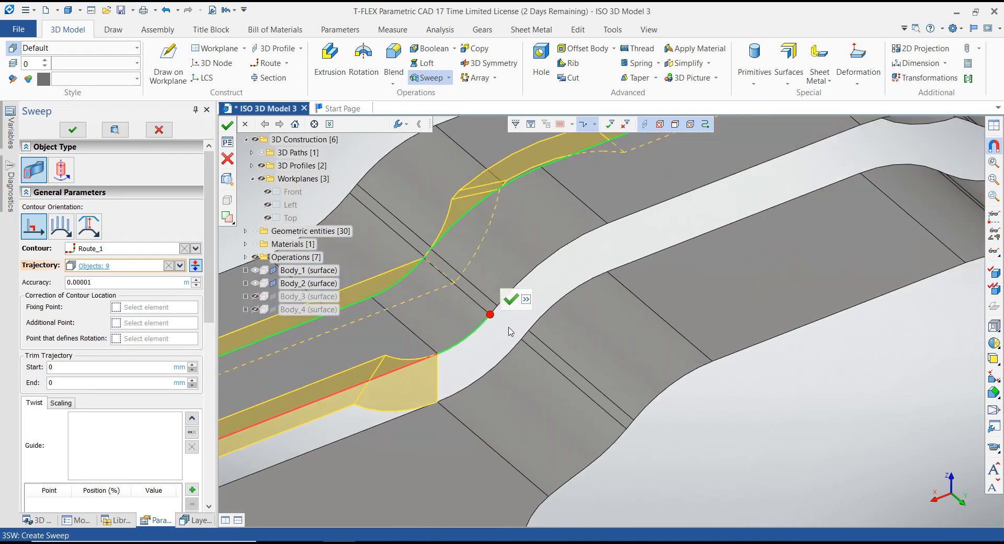
pyautogui.scroll(1, 224, 381)
pyautogui.click(199, 265)
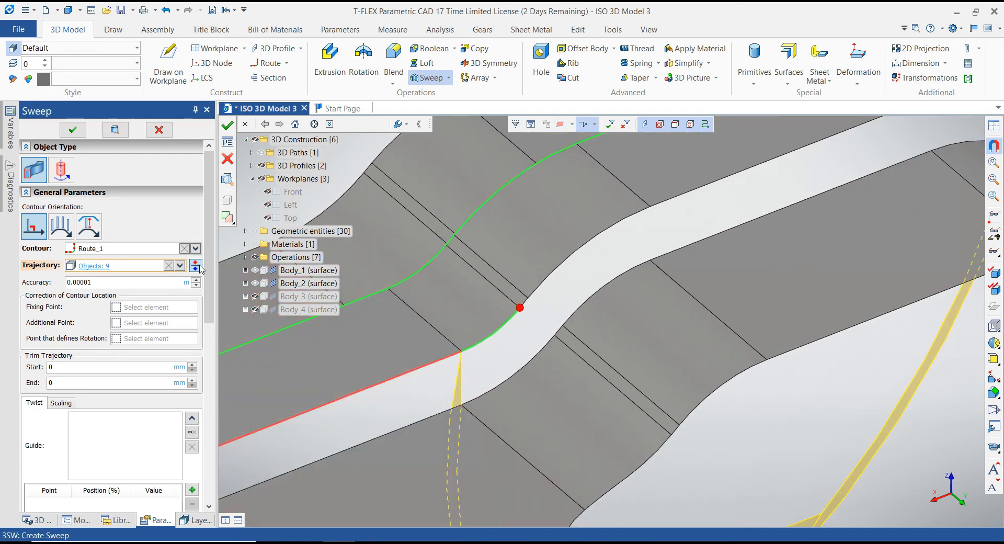
pyautogui.scroll(-2, 550, 320)
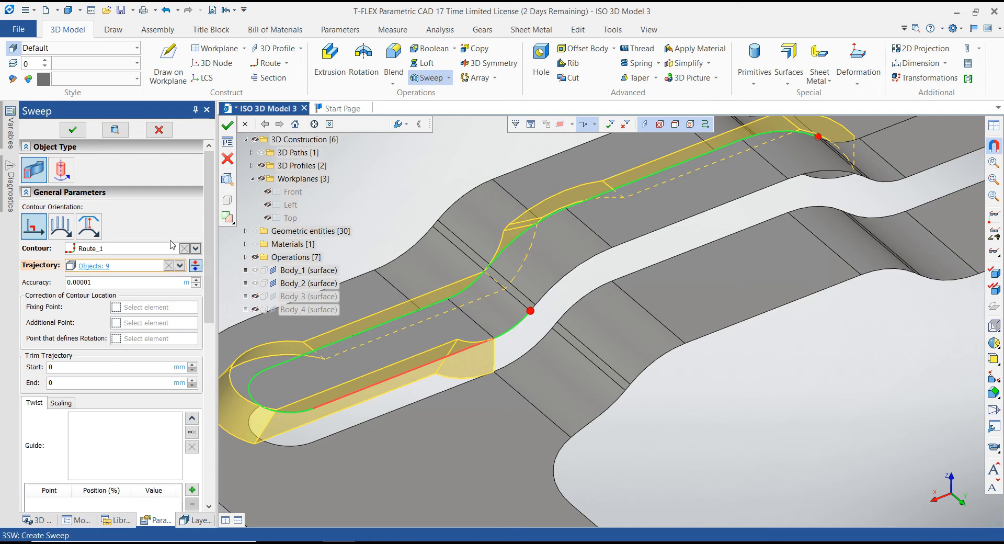
# - Remove the last edge, Edge_39, from the sweep's trajectory list
pyautogui.click(180, 265)
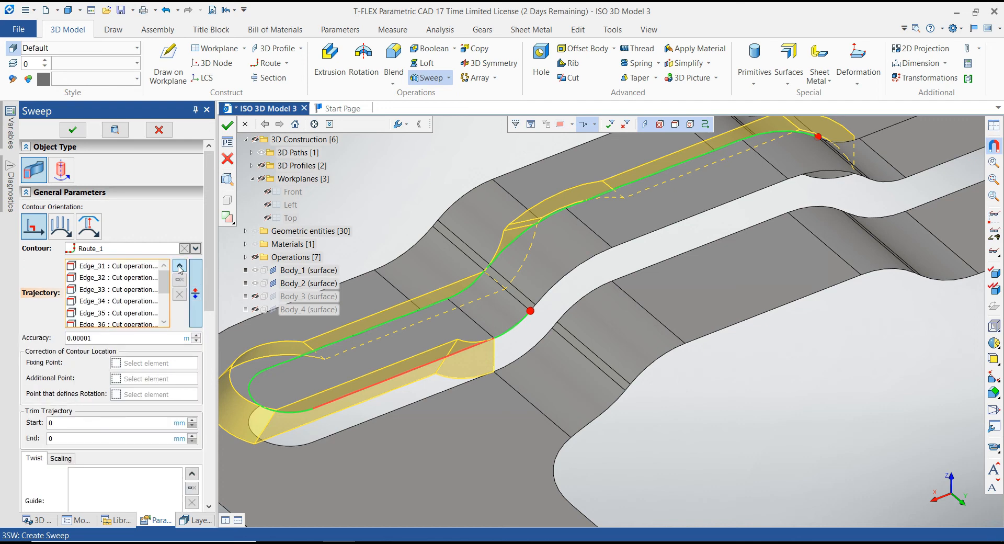
pyautogui.scroll(-2, 166, 299)
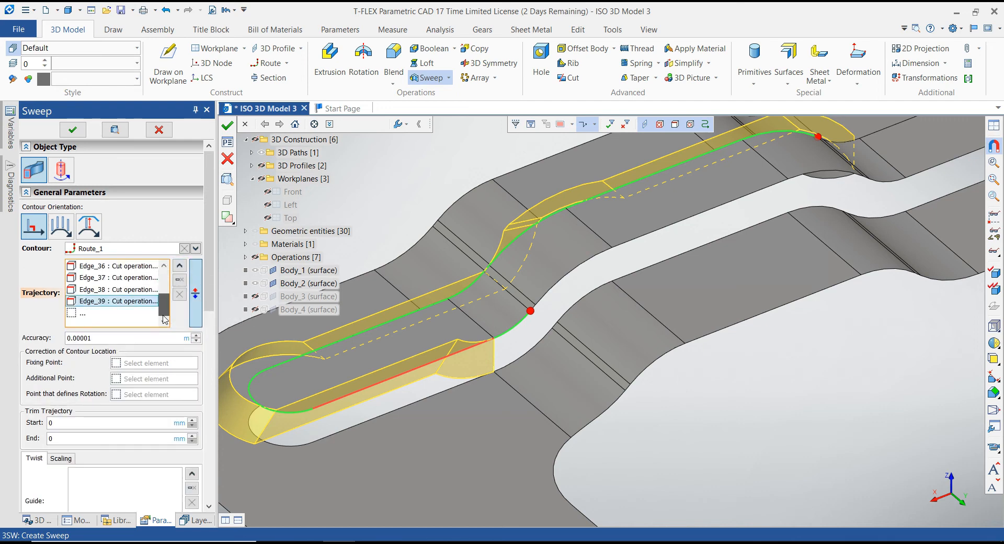
pyautogui.click(179, 279)
# - Add the remaining far-side edges of the second bend, the straight end edge and the rounded end arc to the trajectory
pyautogui.scroll(-3, 623, 361)
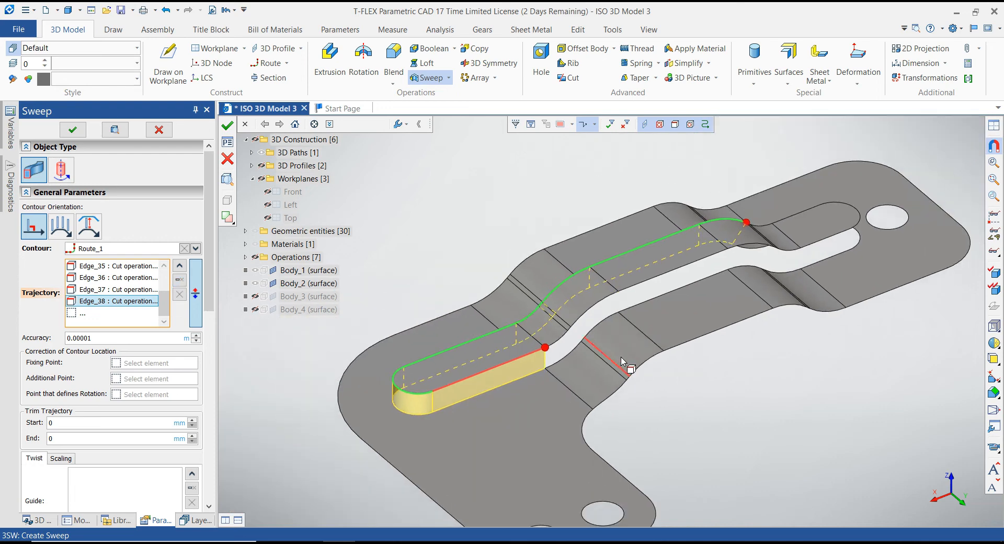
pyautogui.scroll(-1, 622, 362)
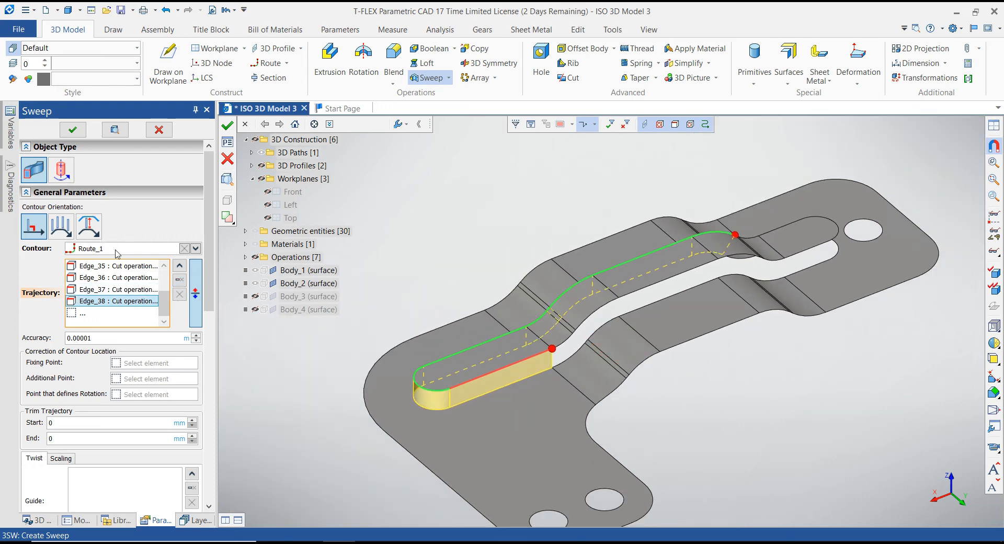
pyautogui.moveTo(564, 233); pyautogui.dragTo(574, 235, button='middle')
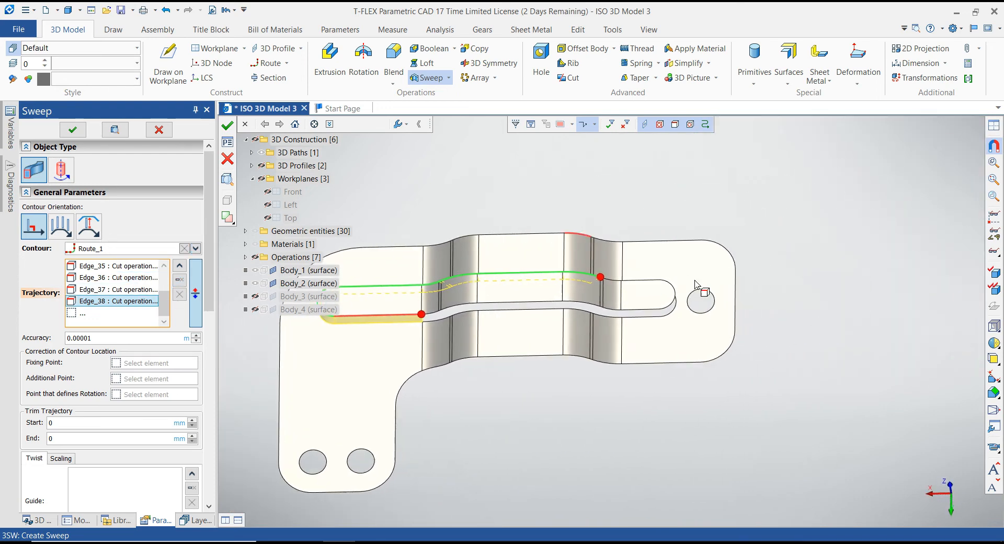
pyautogui.scroll(6, 516, 277)
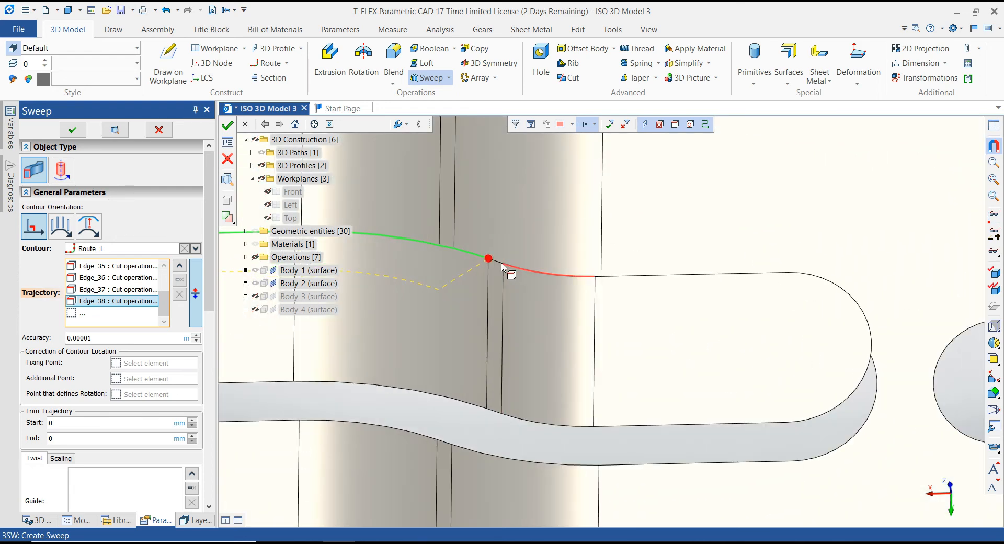
pyautogui.click(510, 268)
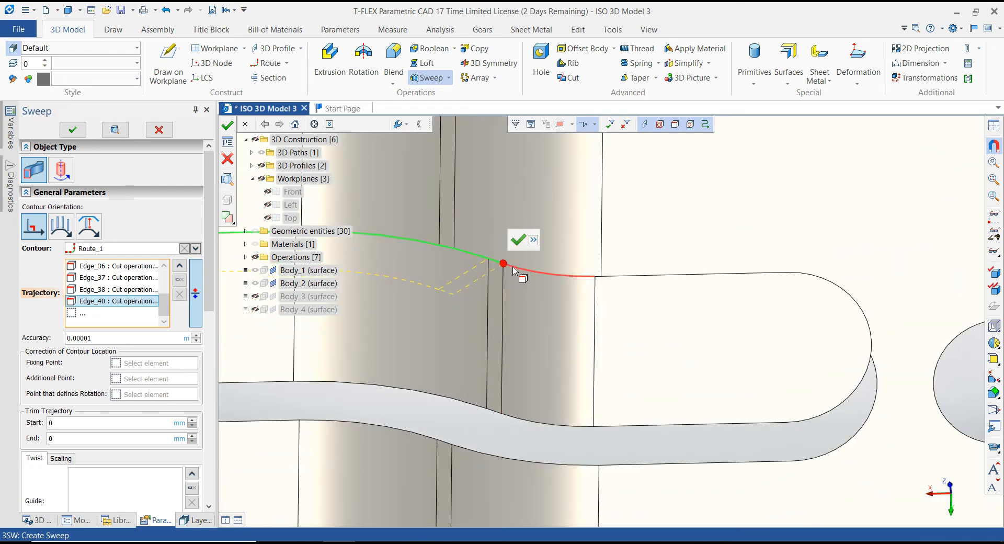
pyautogui.click(513, 269)
pyautogui.click(749, 283)
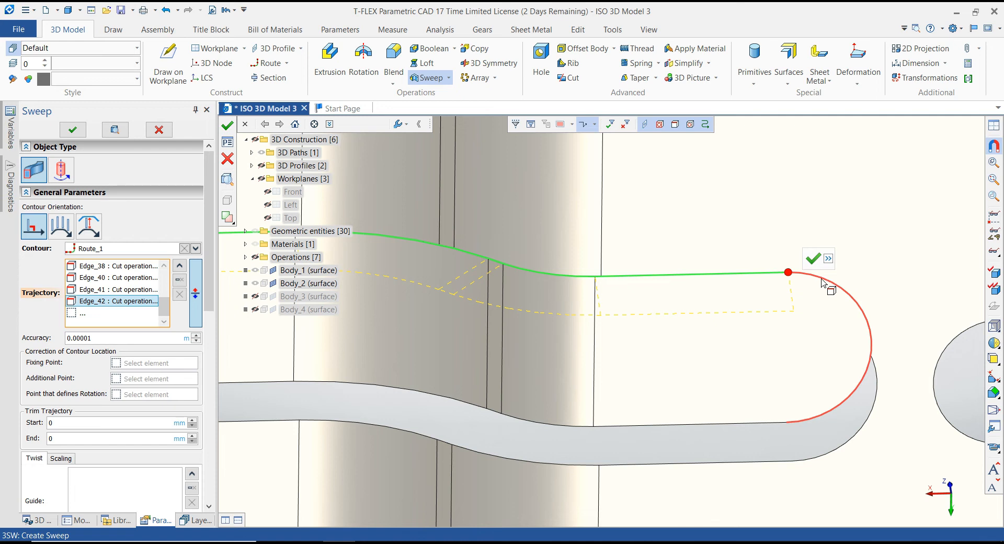
pyautogui.click(822, 283)
# - Extend the sweep trajectory along the near-side straight end edge, the second bend's edges and the raised section's straight edge
pyautogui.click(608, 442)
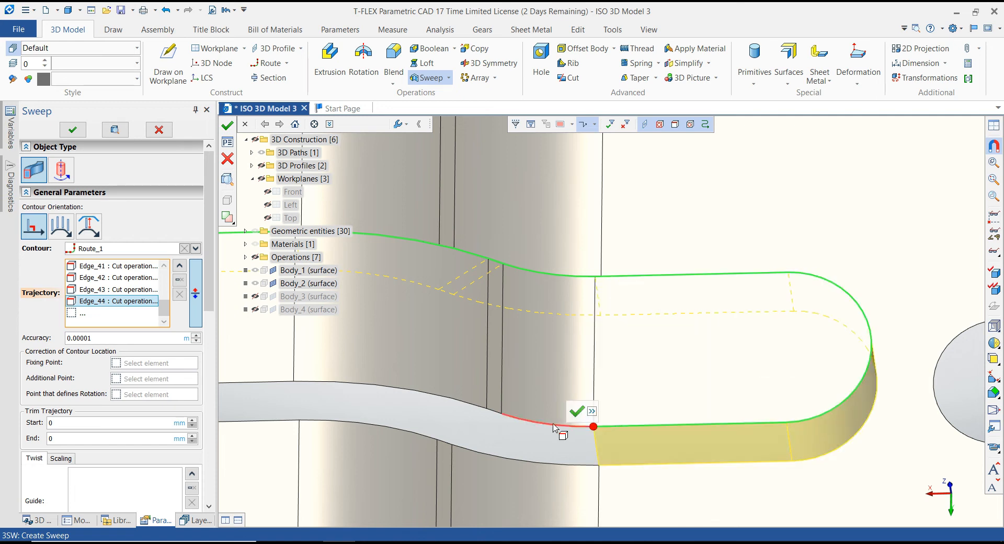
pyautogui.click(555, 427)
pyautogui.click(495, 413)
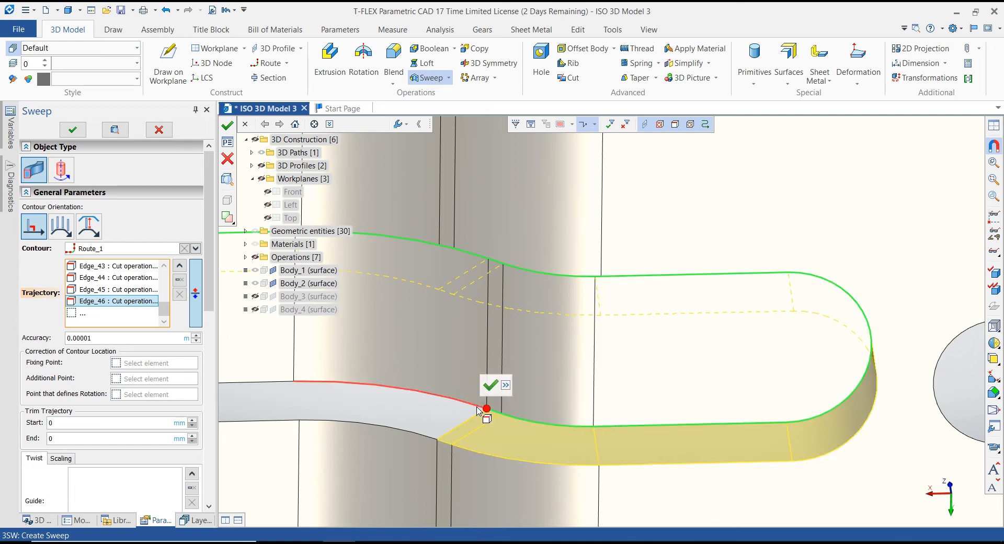
pyautogui.click(477, 407)
pyautogui.click(279, 385)
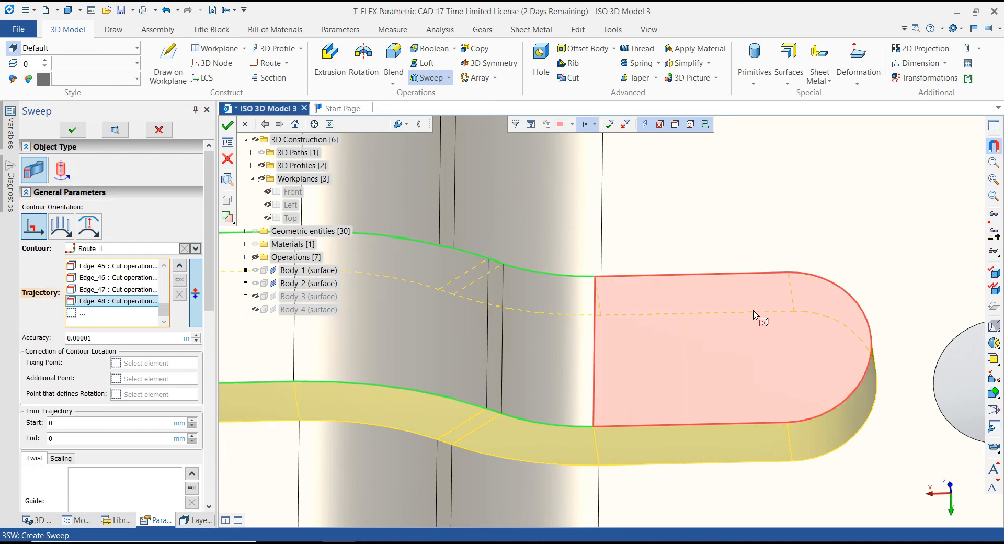
pyautogui.scroll(-5, 760, 313)
pyautogui.scroll(5, 368, 364)
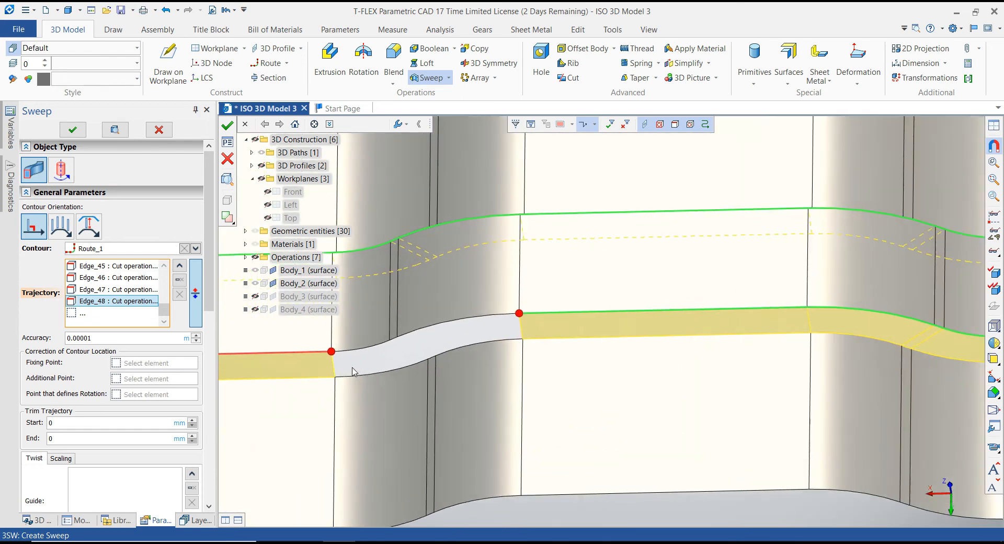
# - Add the first bend's remaining near-side edges to close the trajectory loop and create the swept wall surface from Route_1
pyautogui.click(450, 315)
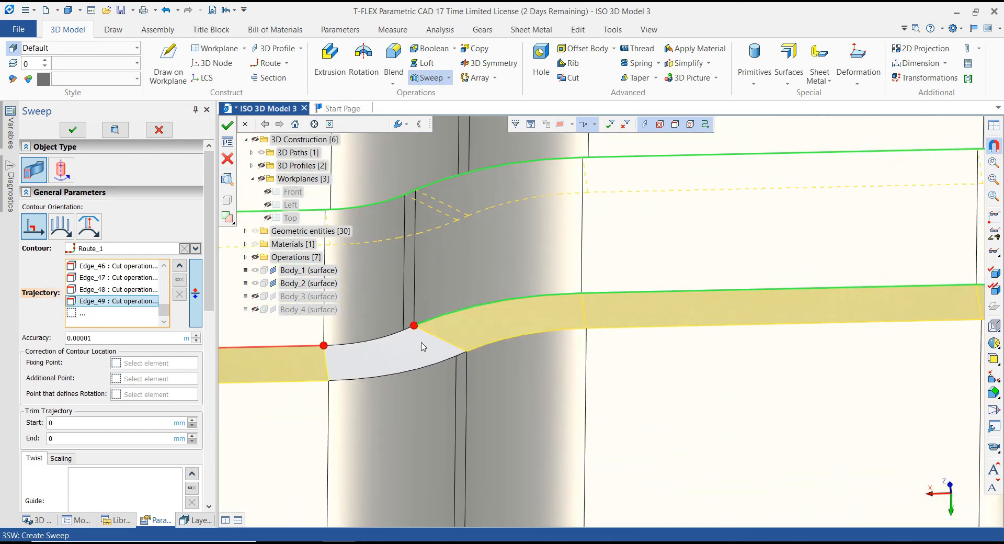
pyautogui.scroll(2, 404, 349)
pyautogui.click(371, 335)
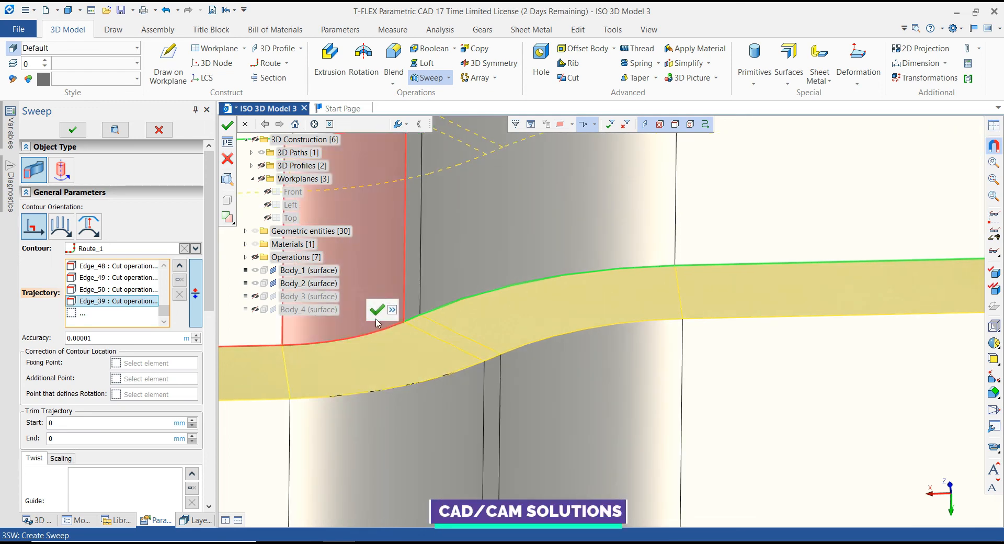
pyautogui.click(378, 311)
pyautogui.scroll(-5, 581, 314)
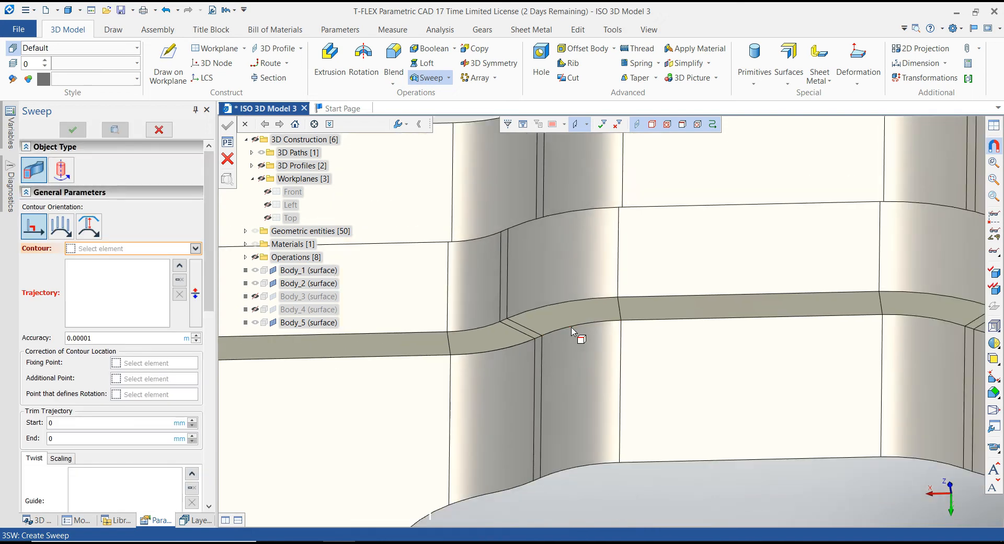
pyautogui.scroll(-1, 565, 316)
pyautogui.press('Escape')
pyautogui.scroll(-1, 443, 201)
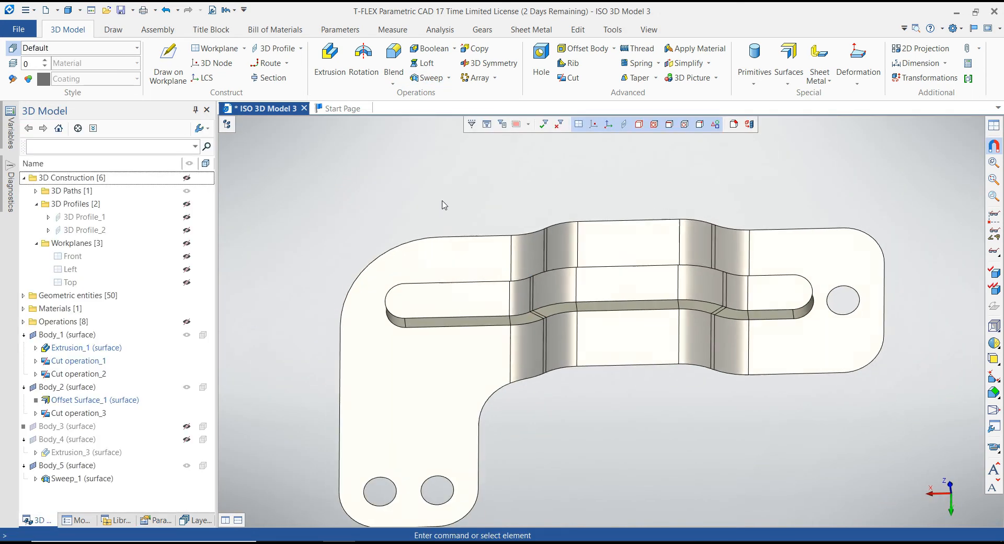
# - Sew the plate, the raised strip and the swept wall surfaces into one body using the Only Selected method
pyautogui.moveTo(443, 202); pyautogui.dragTo(502, 232, button='middle')
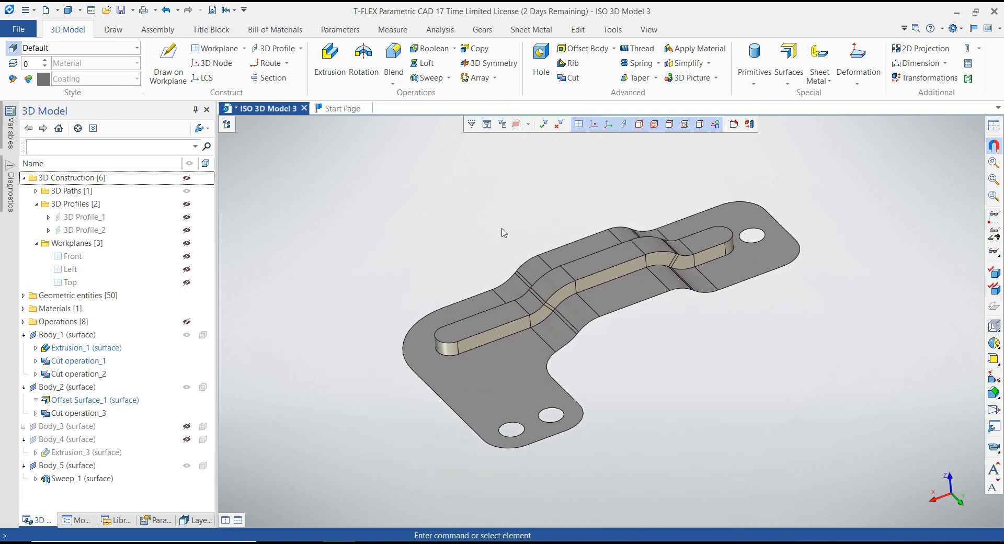
pyautogui.click(794, 85)
pyautogui.click(803, 183)
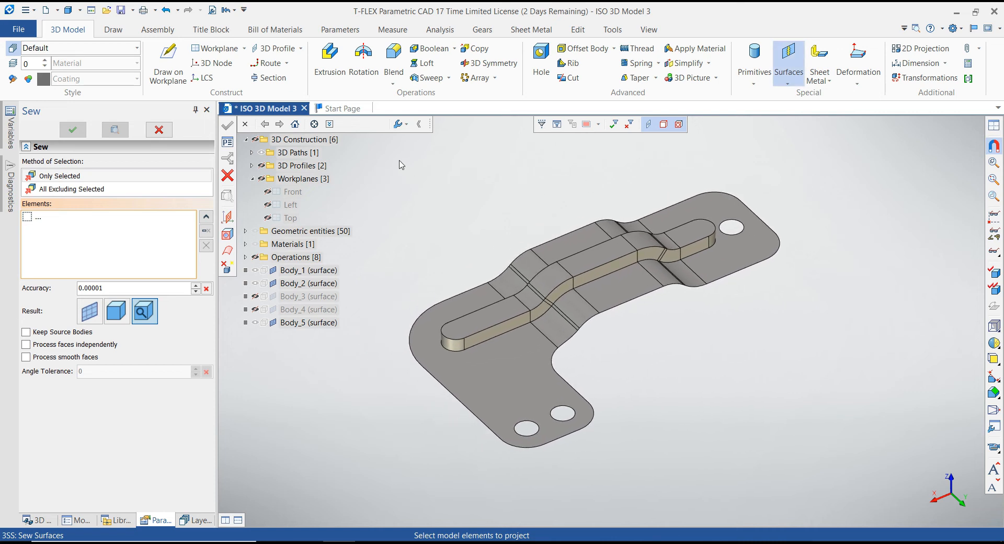
pyautogui.moveTo(456, 183); pyautogui.dragTo(824, 466)
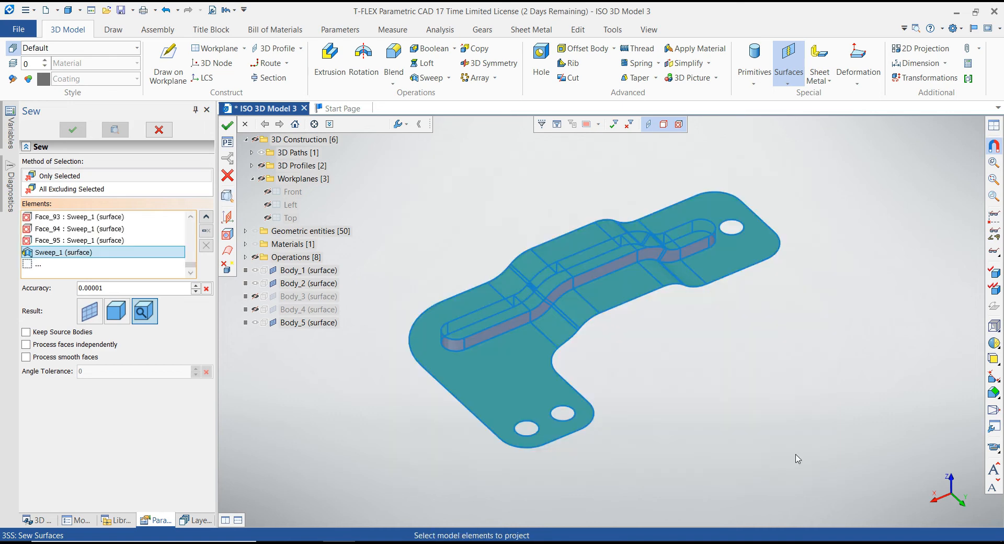
pyautogui.click(72, 129)
pyautogui.press('Escape')
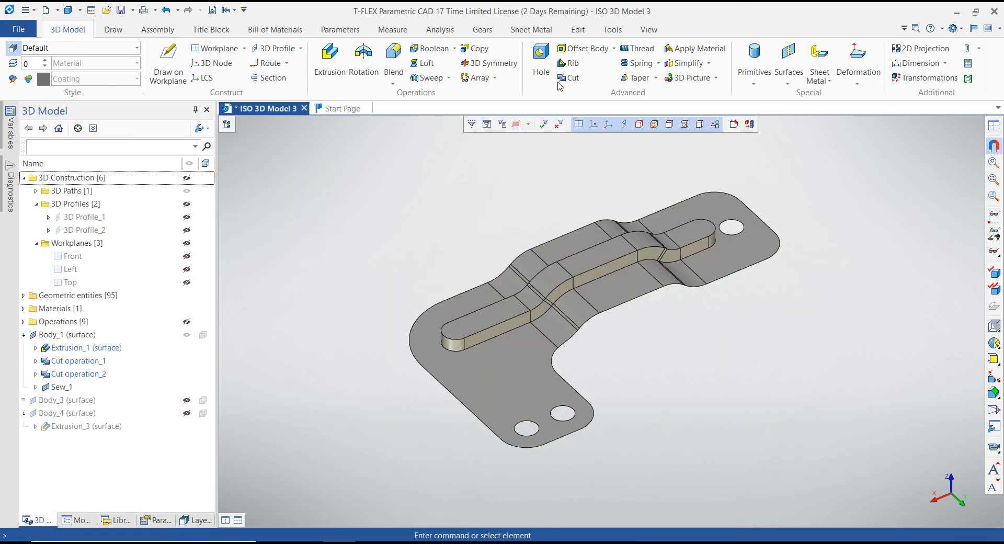
# - Blend the edge loop at the base of the raised rib with a 1.25 mm radius
pyautogui.click(393, 53)
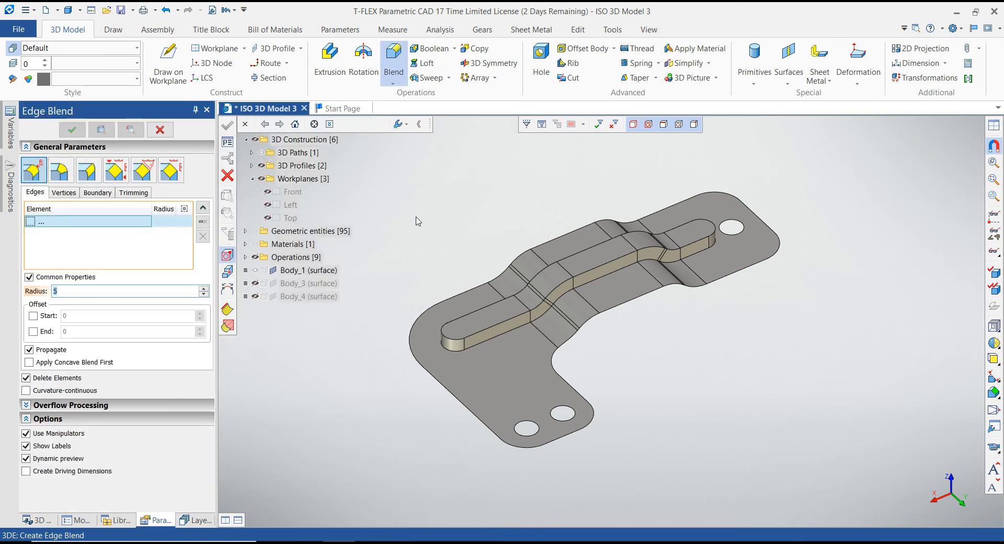
pyautogui.write('1.2')
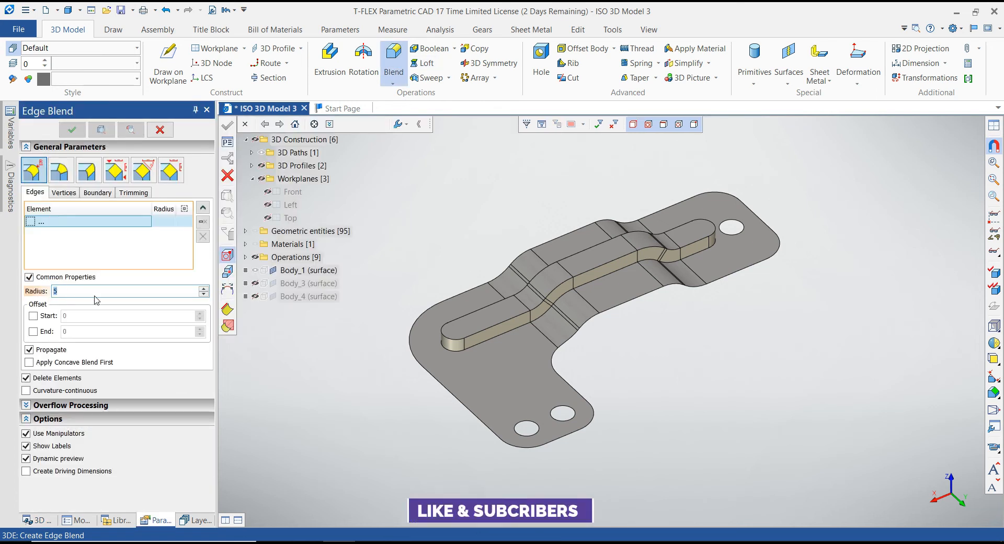
pyautogui.click(451, 354)
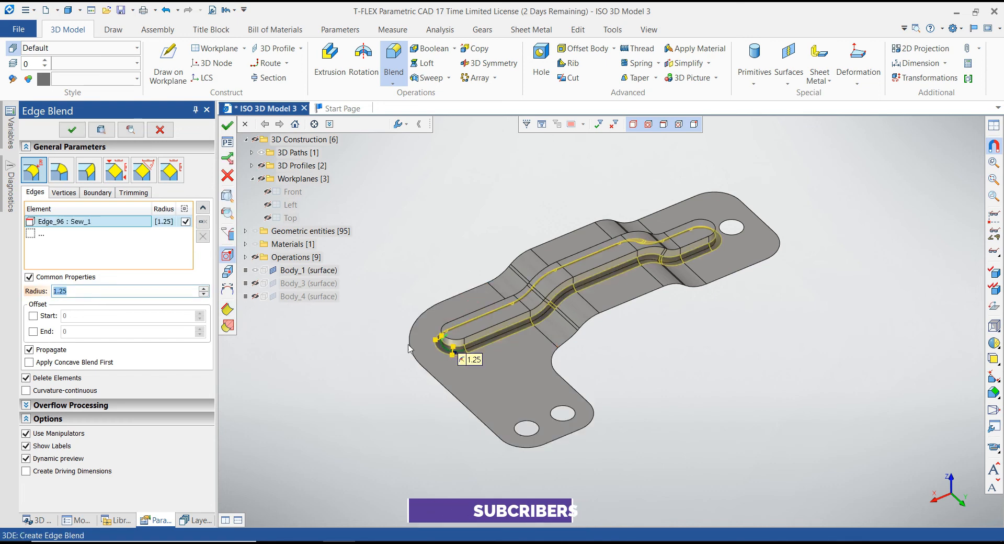
pyautogui.click(72, 129)
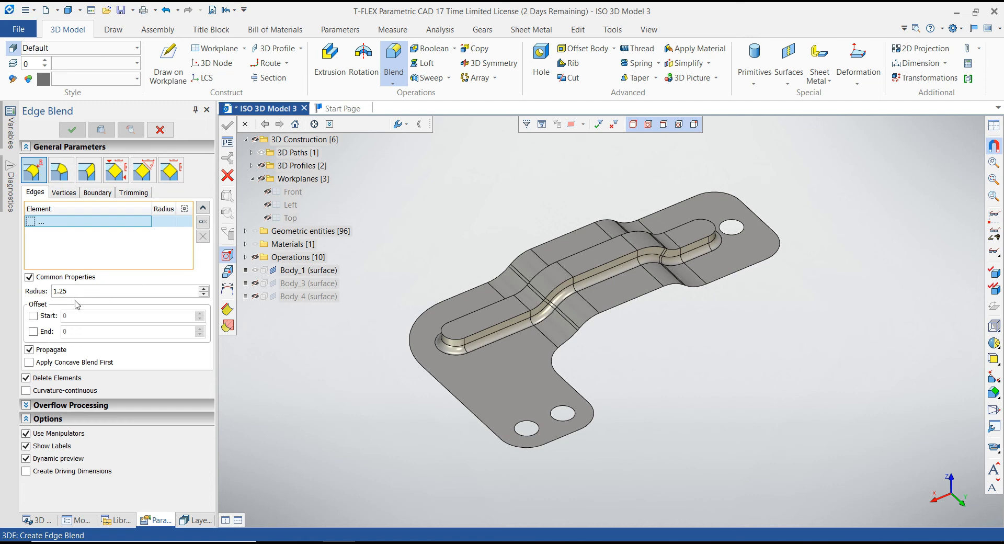
# - Blend the upper edge loop of the raised rib with a 3 mm radius
pyautogui.click(90, 291)
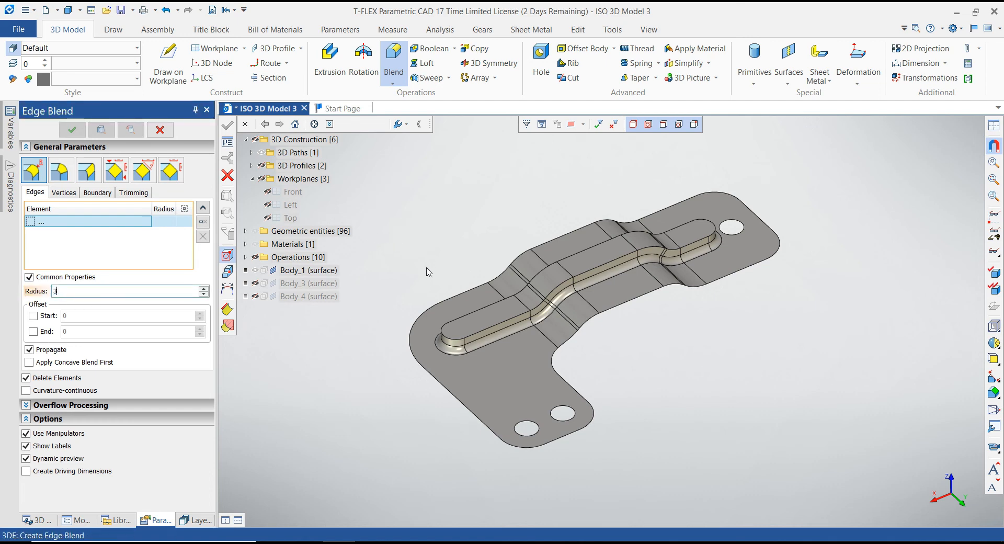
pyautogui.click(447, 334)
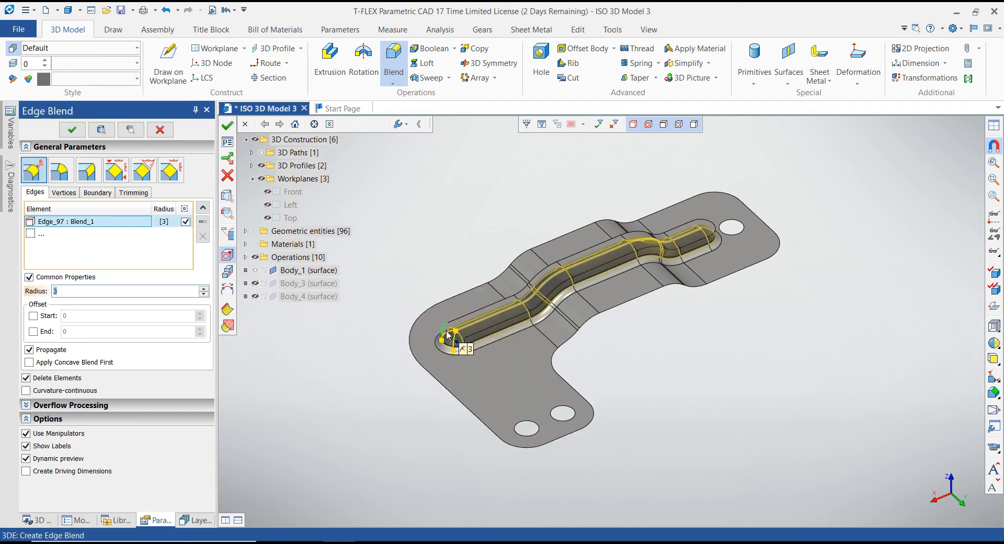
pyautogui.click(72, 130)
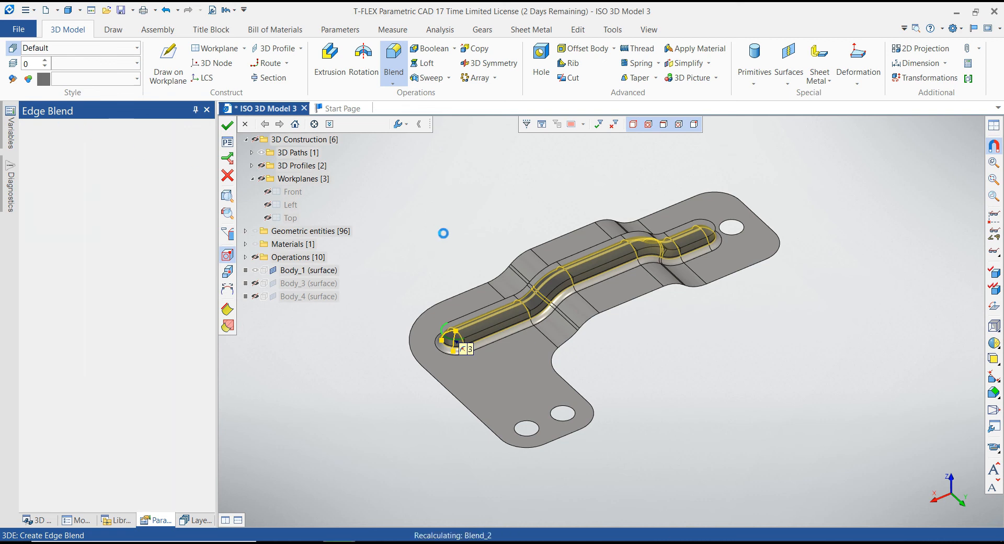
pyautogui.press('Escape')
# - Examine the blended rib up close, and check the sheet thickness on the part drawing in PowerPoint
pyautogui.scroll(2, 446, 238)
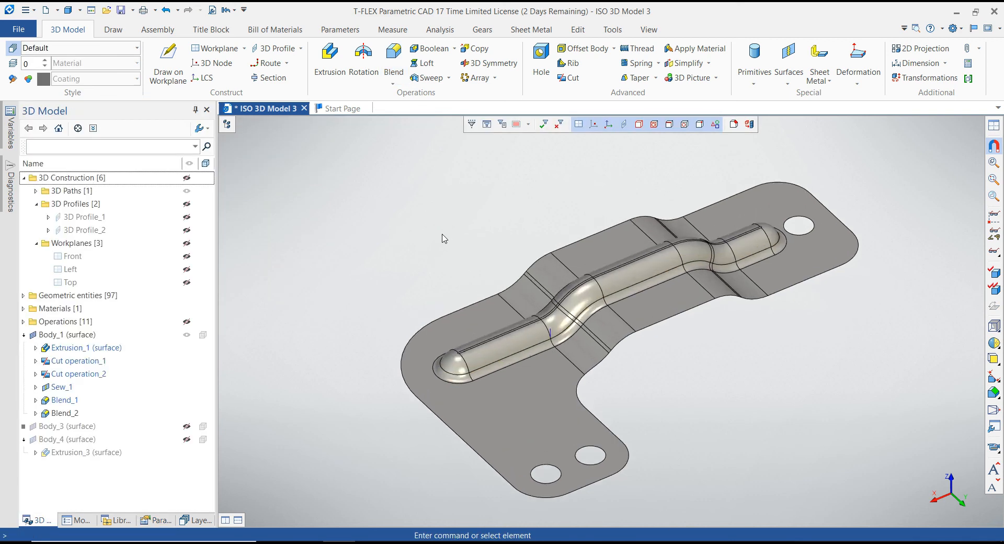
pyautogui.scroll(5, 523, 329)
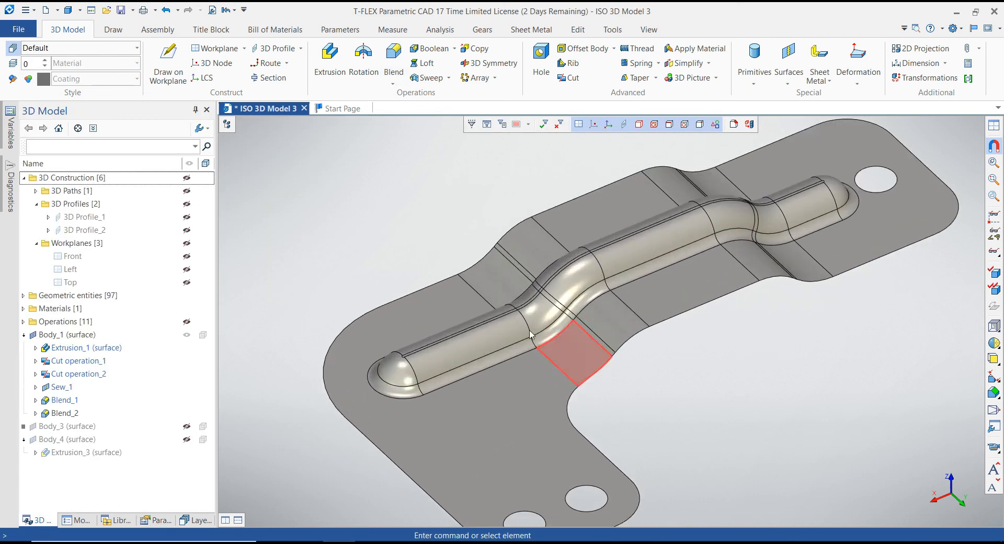
pyautogui.scroll(-4, 515, 326)
pyautogui.scroll(-3, 491, 301)
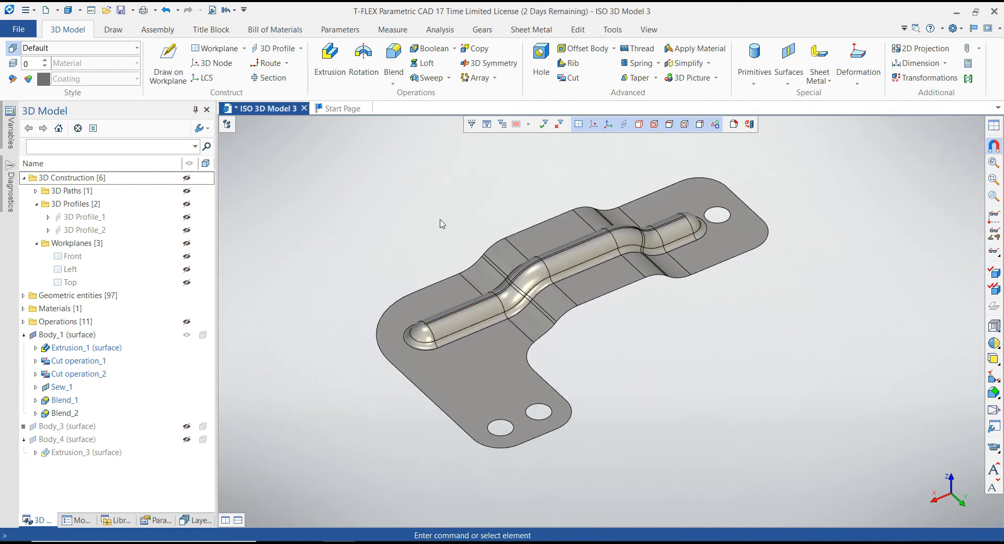
pyautogui.moveTo(440, 218); pyautogui.dragTo(450, 173, button='middle')
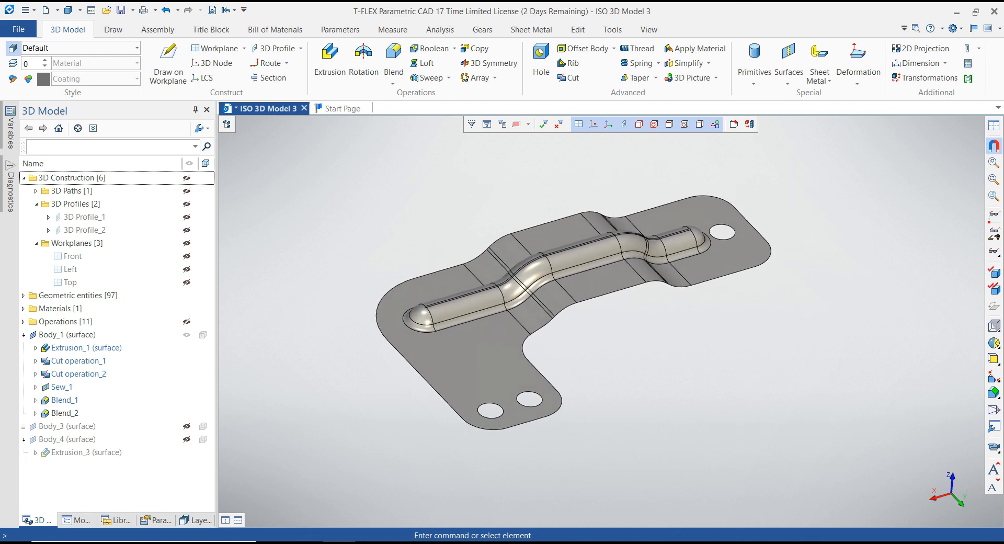
pyautogui.click(307, 543)
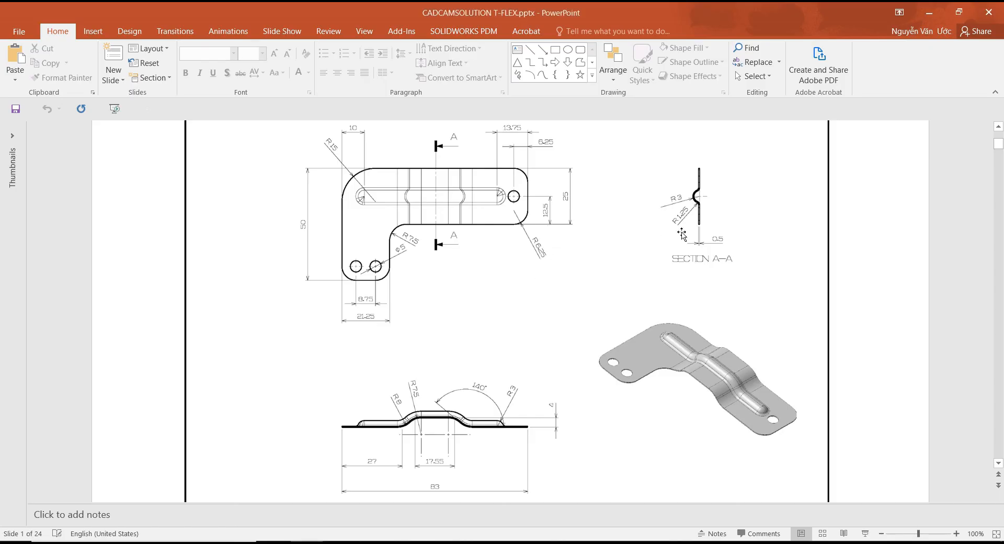
pyautogui.click(339, 542)
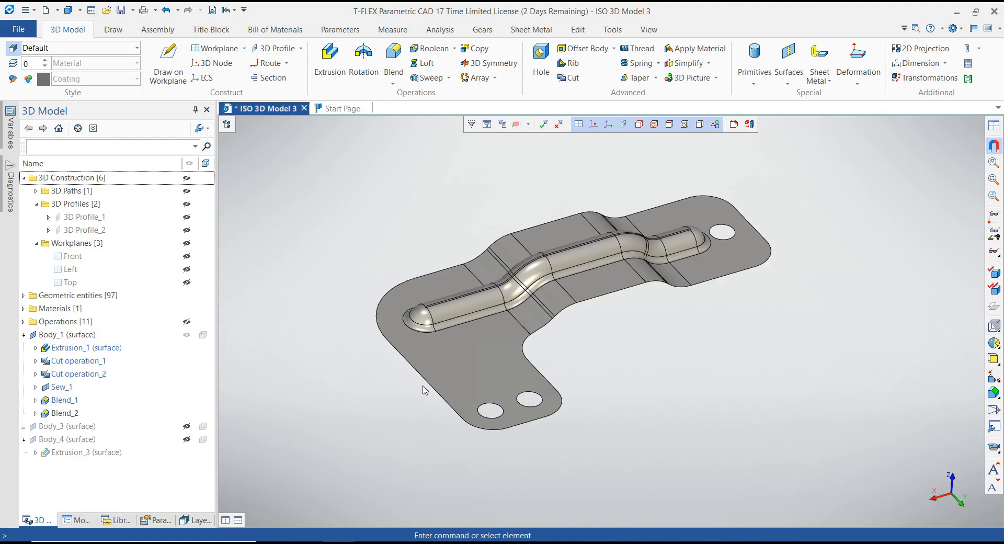
# - Thicken the sewn and blended plate surface with an Offset Body operation using a 0.5 mm offset
pyautogui.click(614, 49)
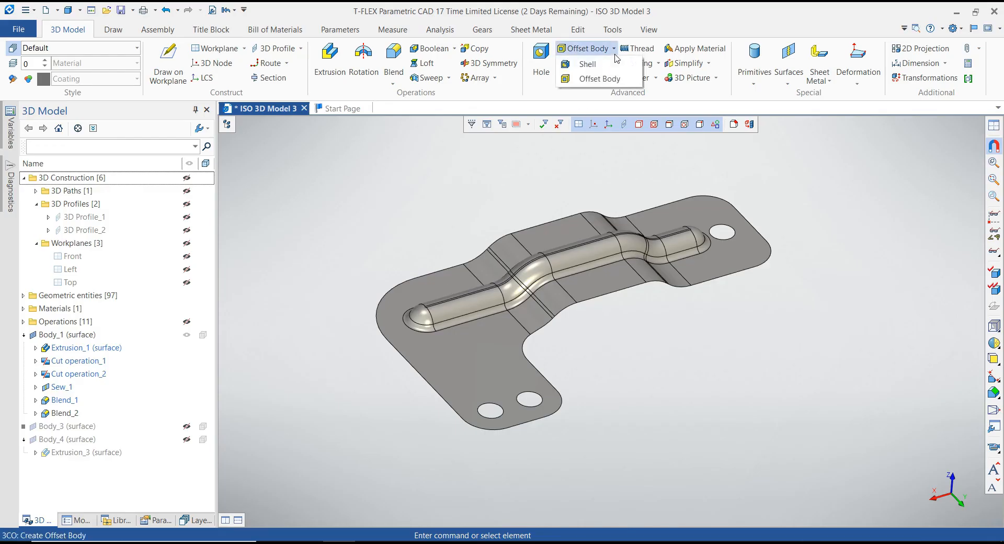
pyautogui.click(610, 79)
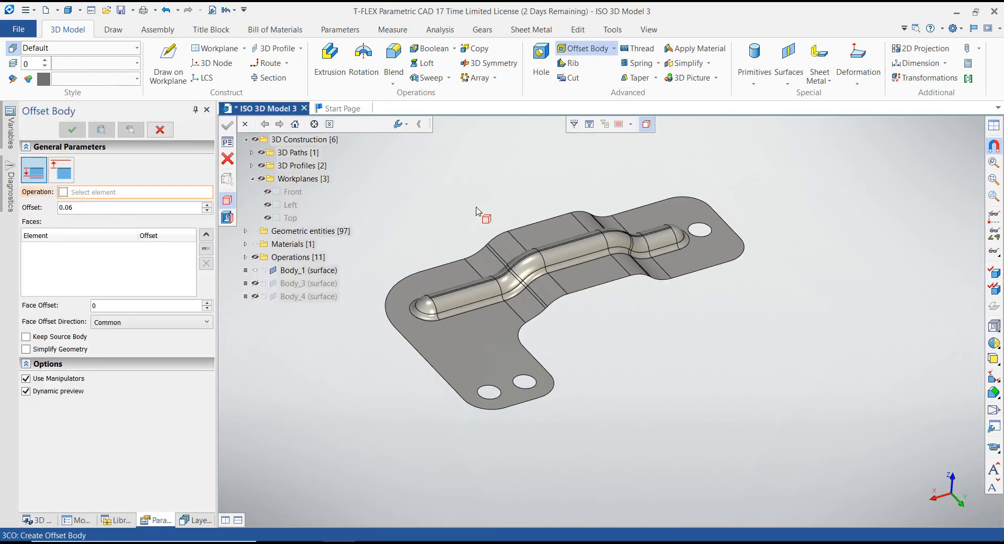
pyautogui.click(504, 267)
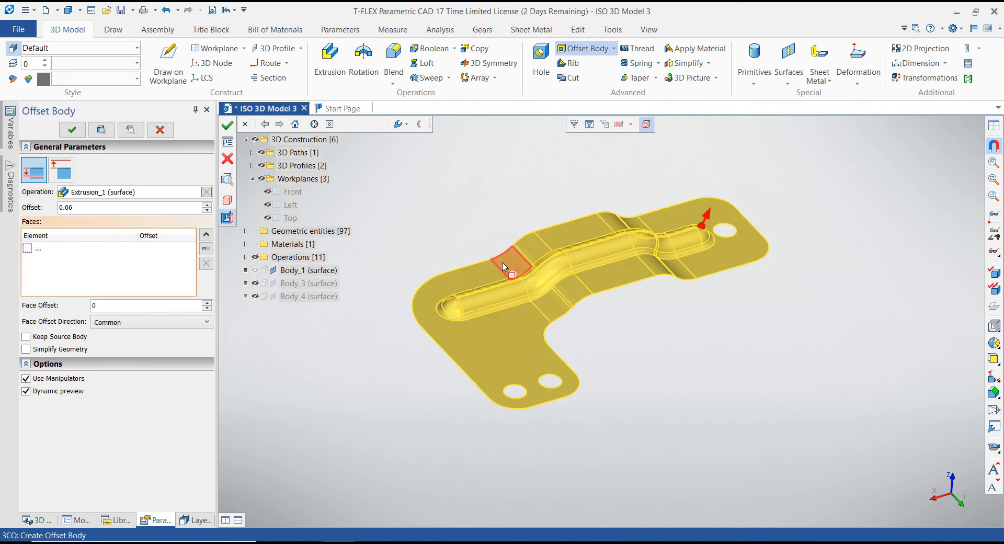
pyautogui.click(71, 208)
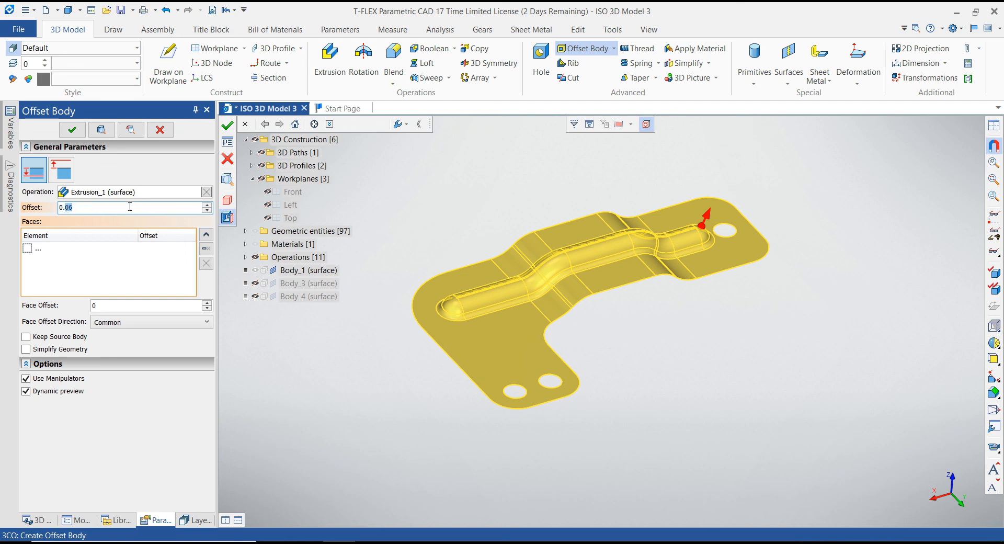
pyautogui.write('0.5')
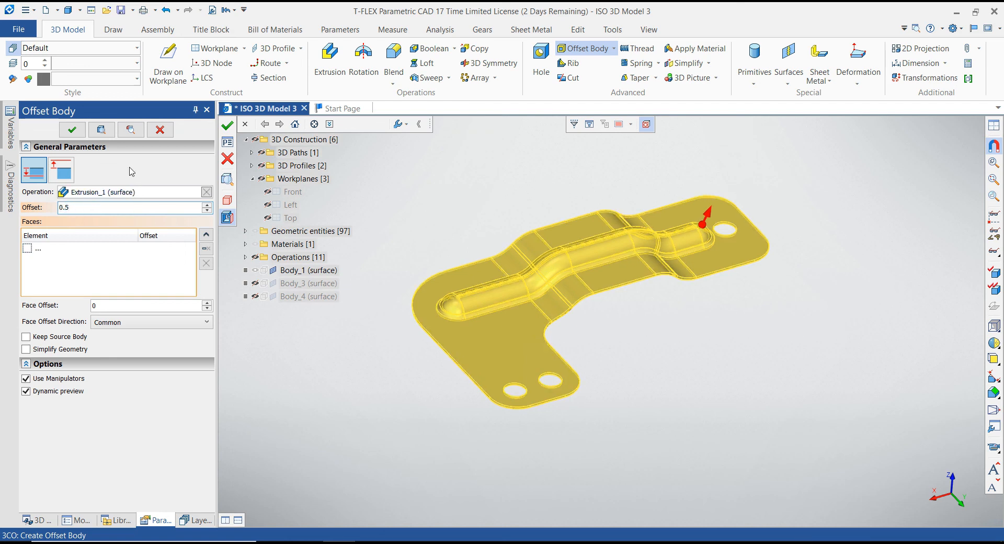
pyautogui.click(79, 132)
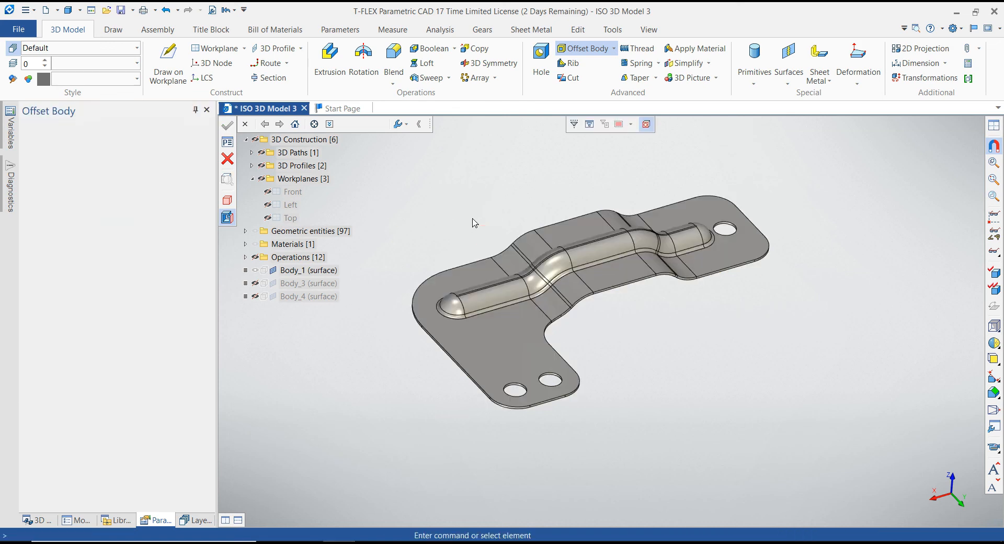
# - Examine the thickened plate from the side and from above
pyautogui.scroll(5, 558, 321)
pyautogui.moveTo(578, 303); pyautogui.dragTo(553, 316, button='middle')
pyautogui.moveTo(563, 335); pyautogui.dragTo(493, 263)
pyautogui.scroll(-2, 529, 300)
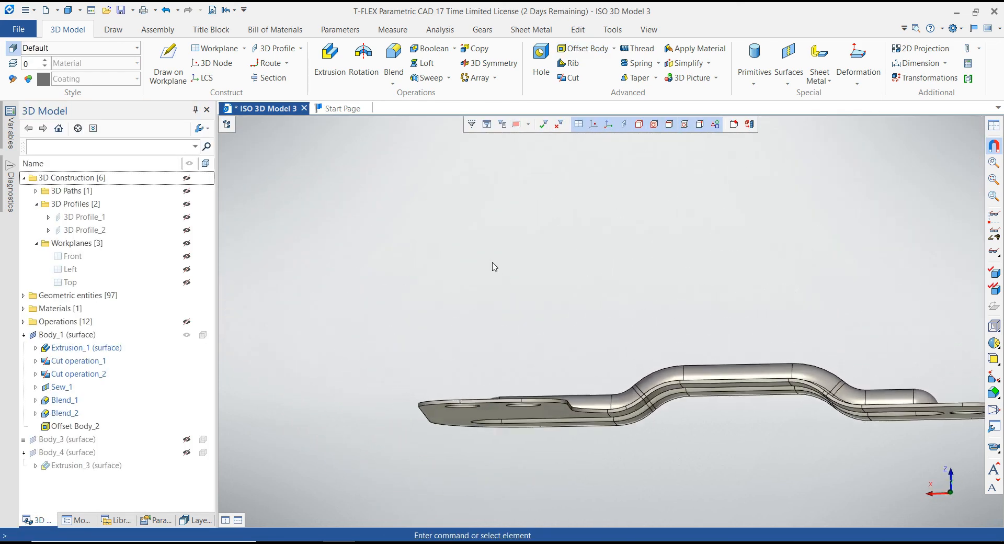
pyautogui.scroll(-3, 493, 262)
pyautogui.moveTo(492, 262); pyautogui.dragTo(410, 282)
pyautogui.scroll(2, 419, 275)
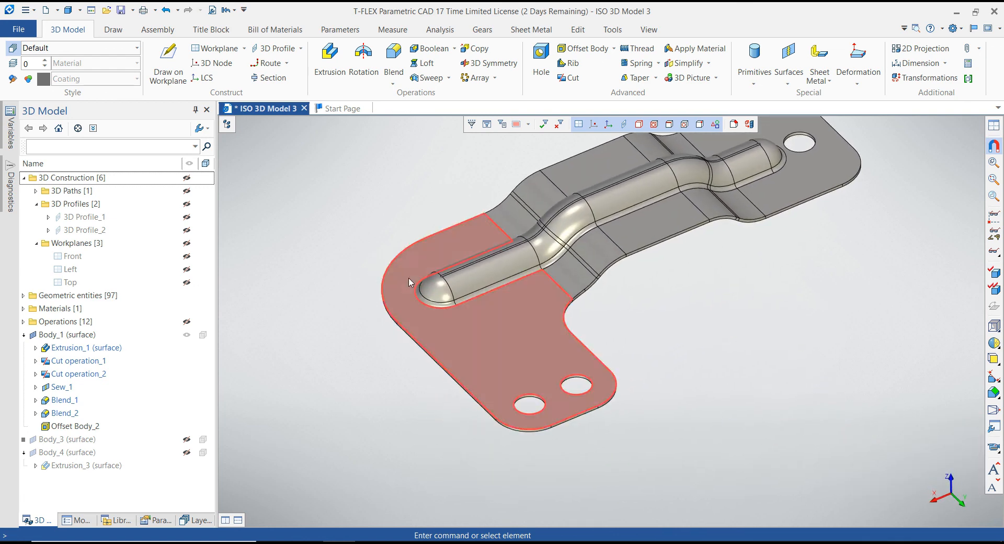
# - Measure the radius of the rounded cross edge near the rib's end, and view the finished plate from another angle
pyautogui.click(449, 288)
pyautogui.click(517, 263)
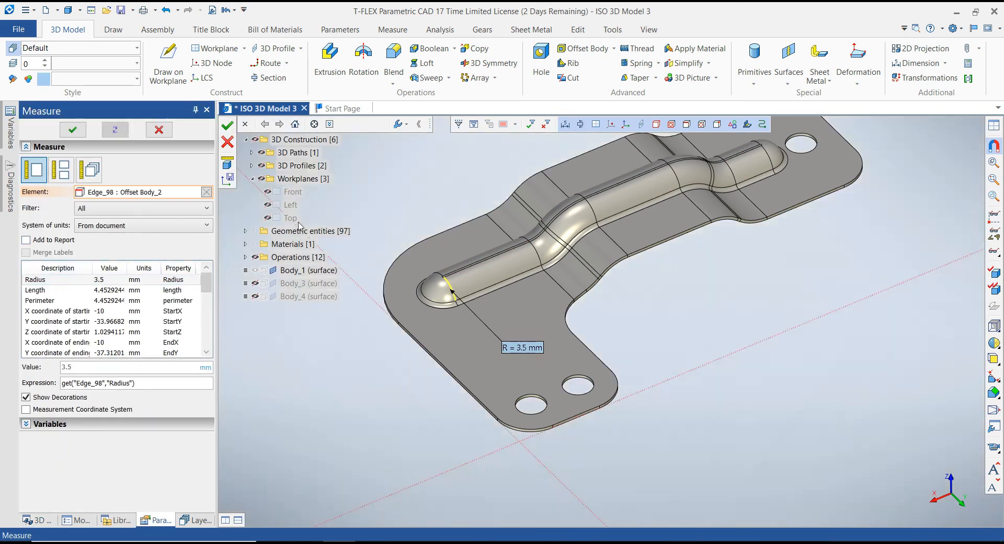
pyautogui.click(399, 225)
pyautogui.scroll(-1, 395, 231)
pyautogui.press('Escape')
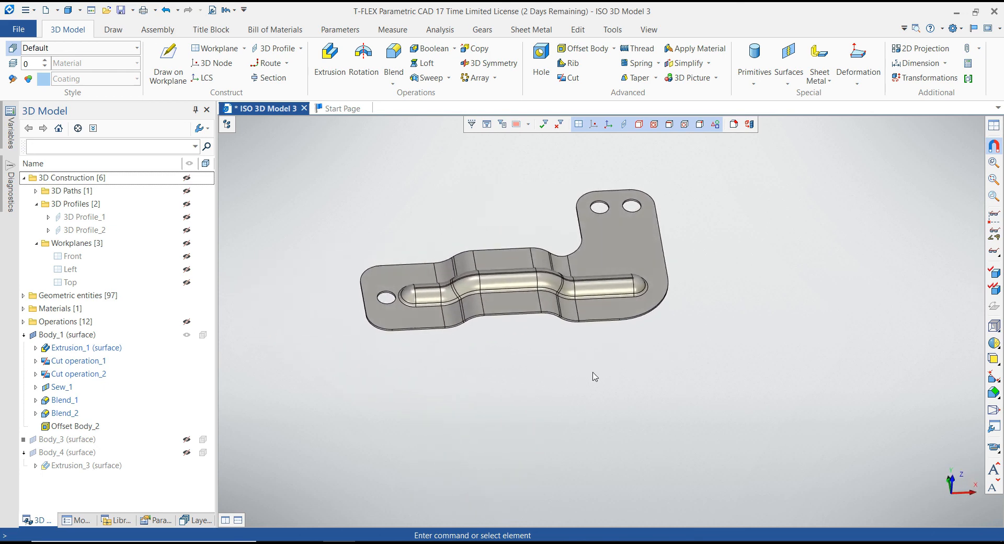
pyautogui.scroll(1, 613, 369)
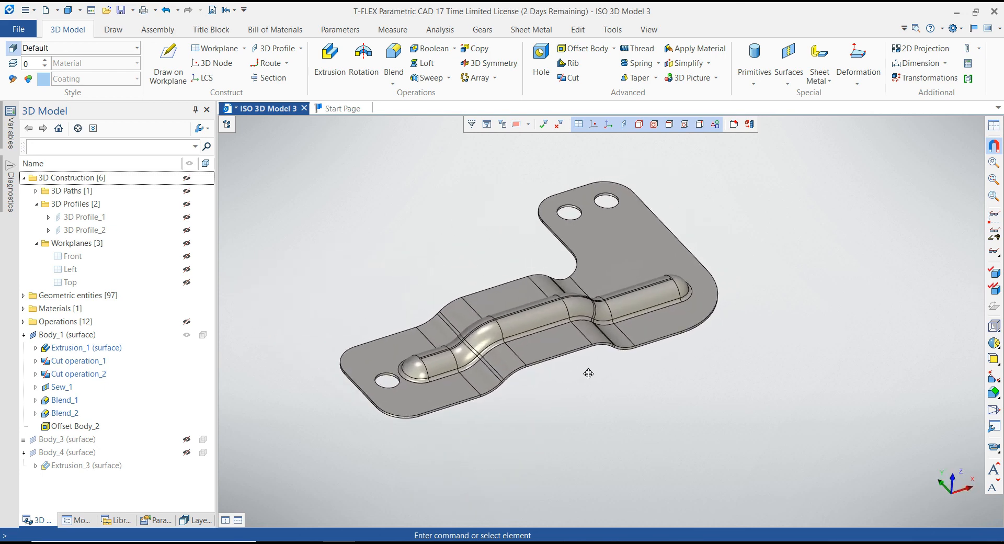